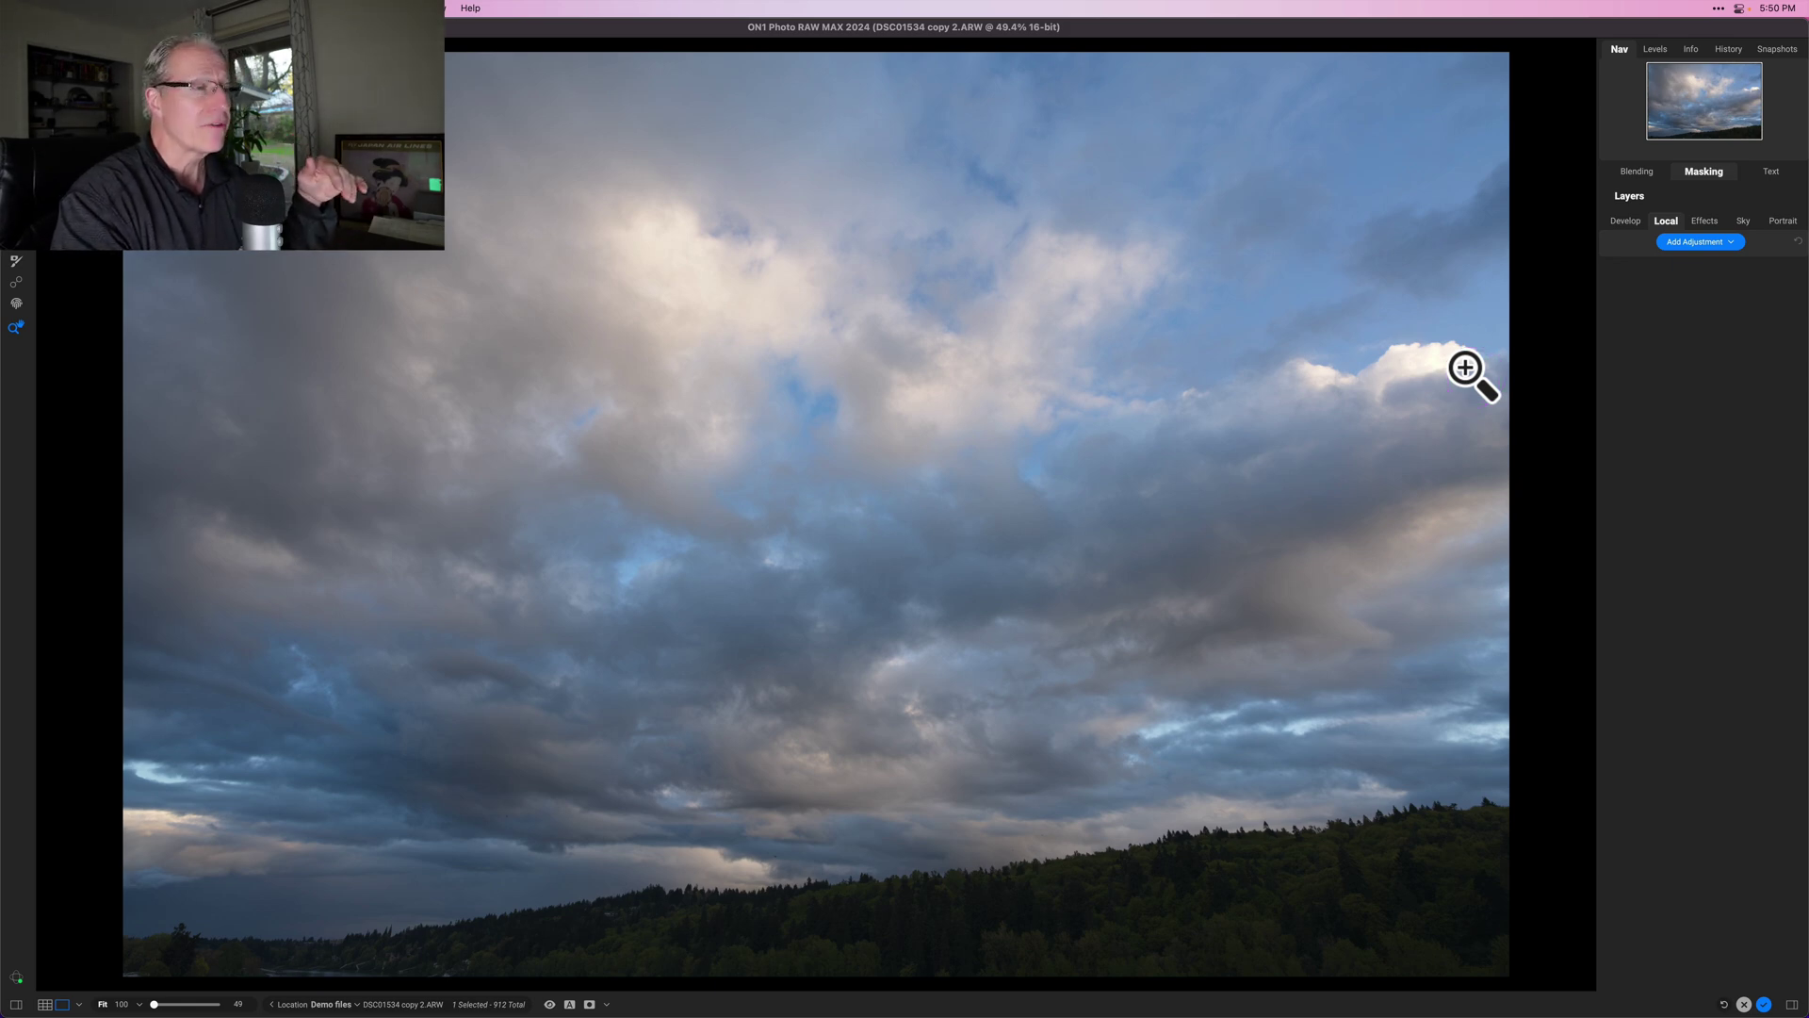
Add a Local adjustment layer, lower its Exposure, and open the layer's masking options
key("backslash")
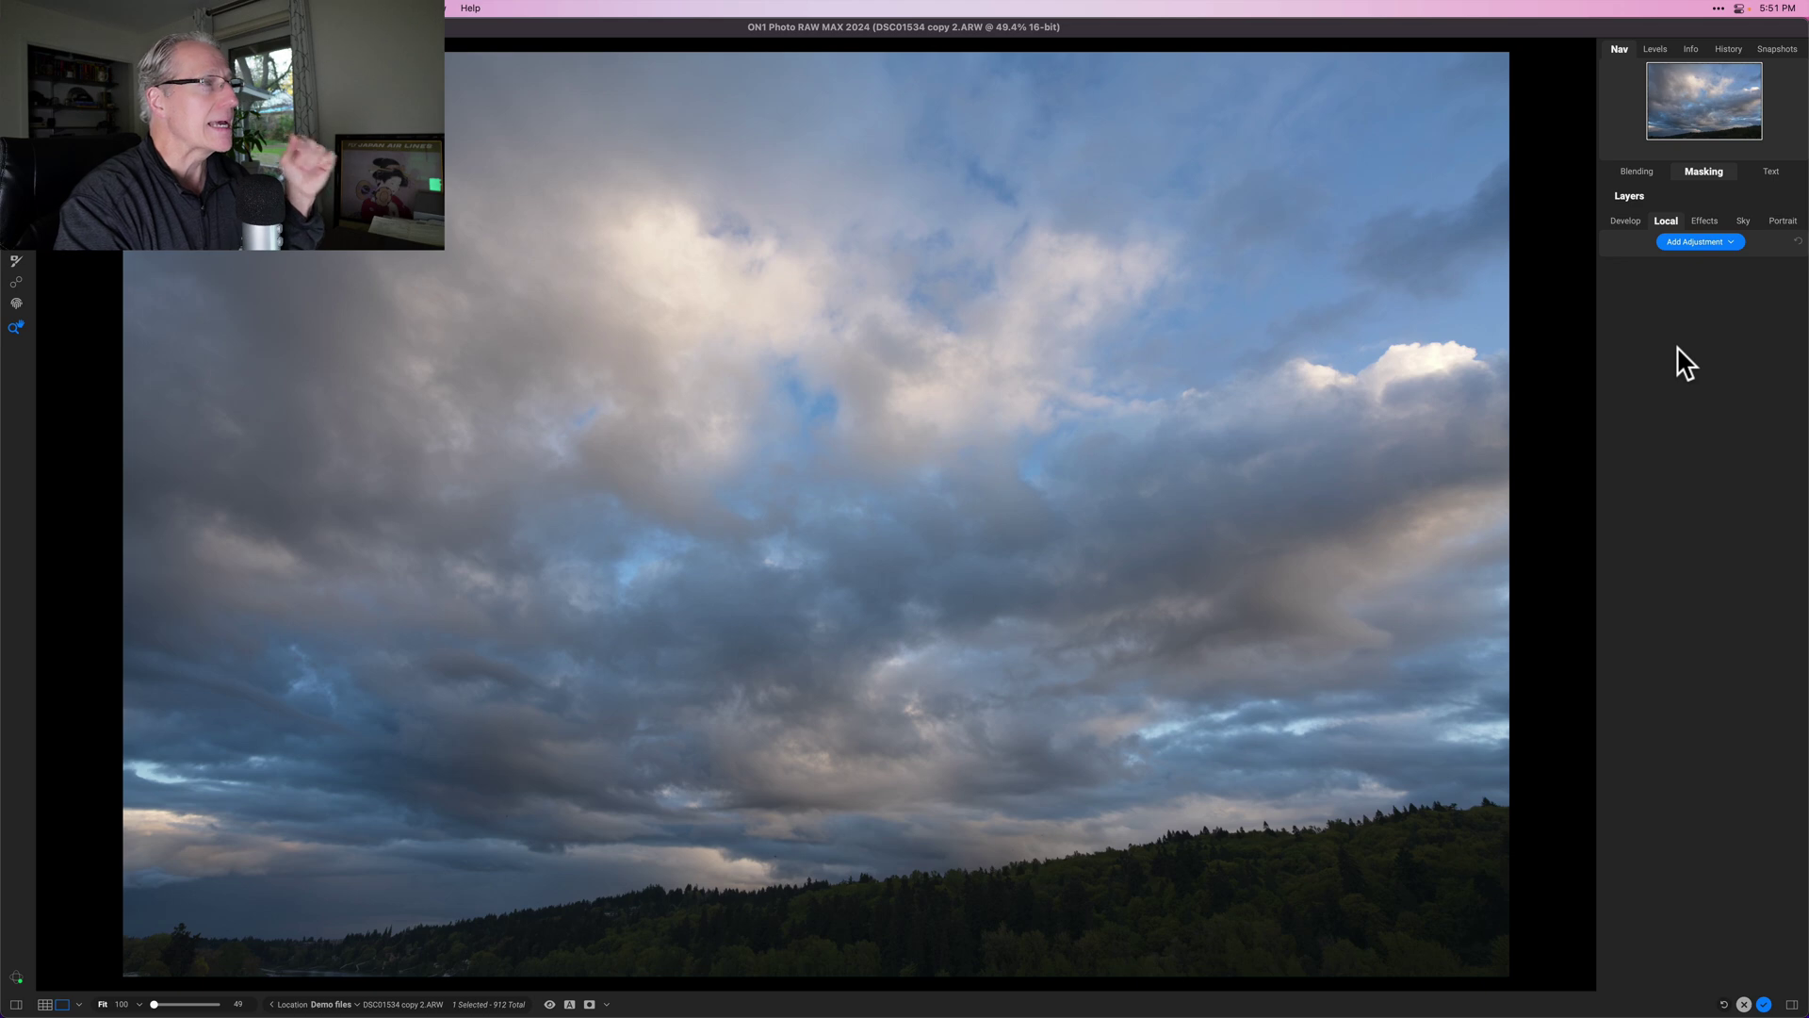
left_click(1699, 229)
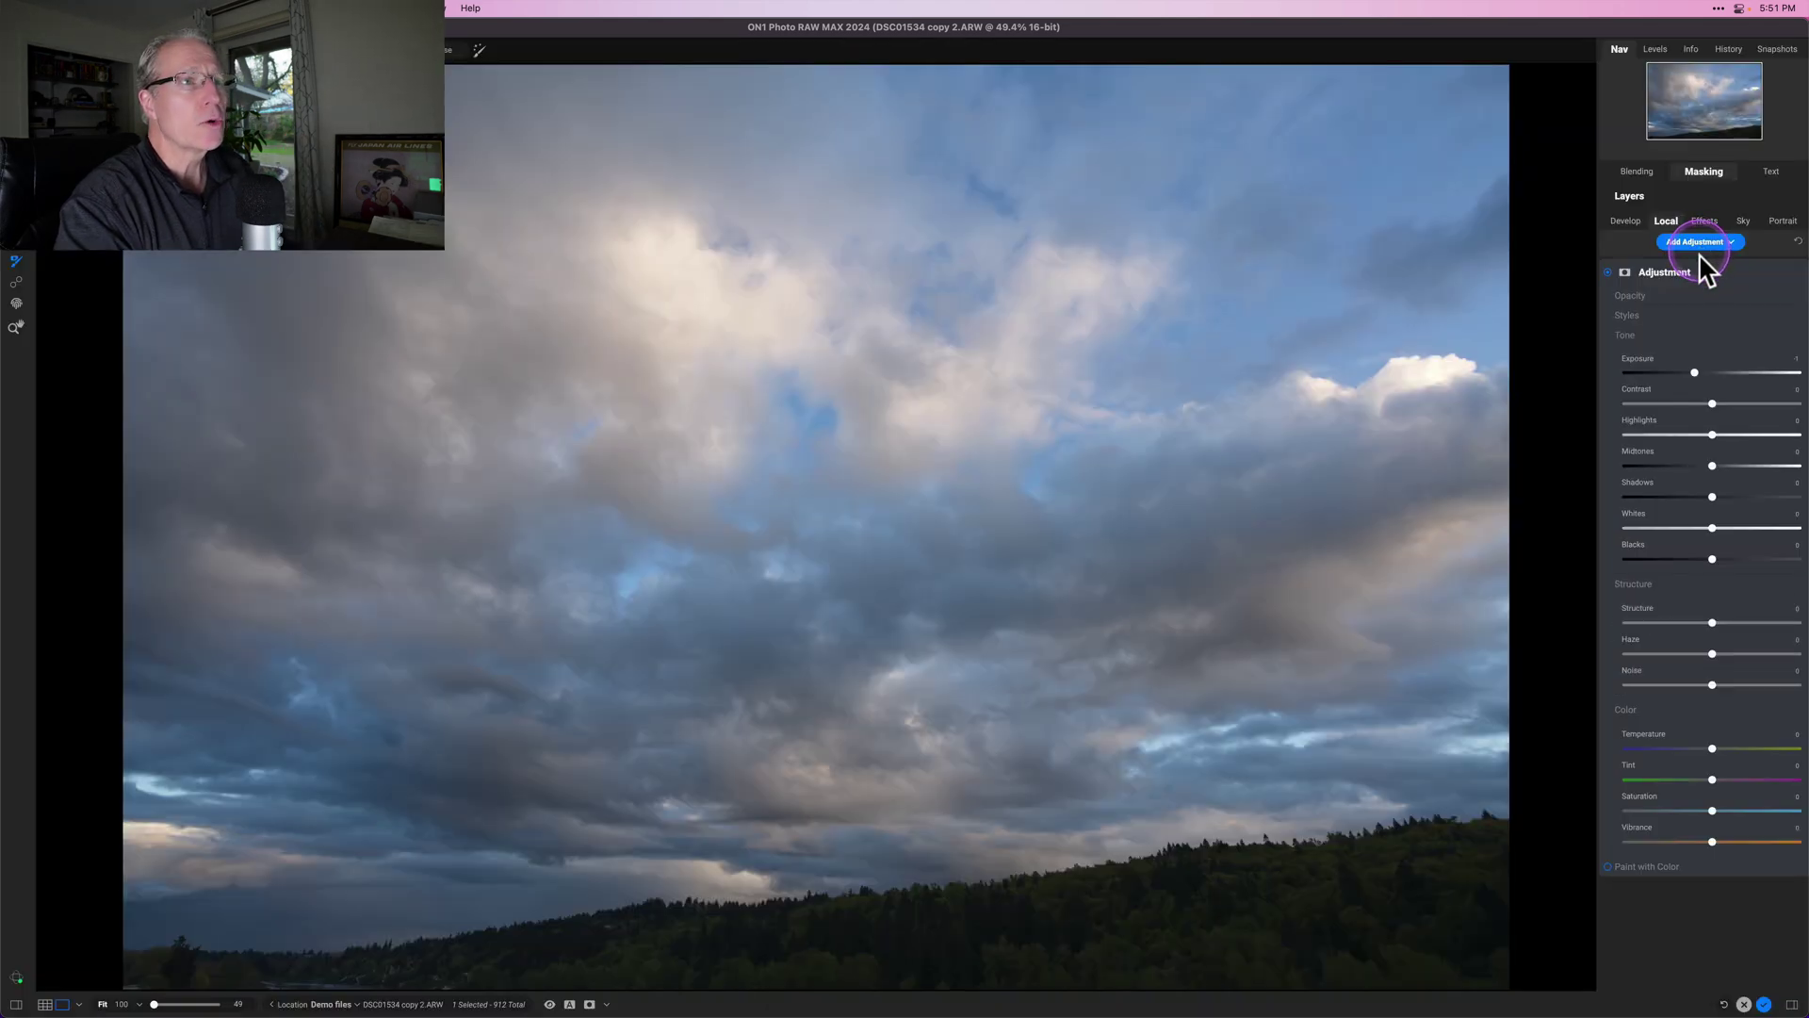
left_click_drag(1712, 373, 1696, 370)
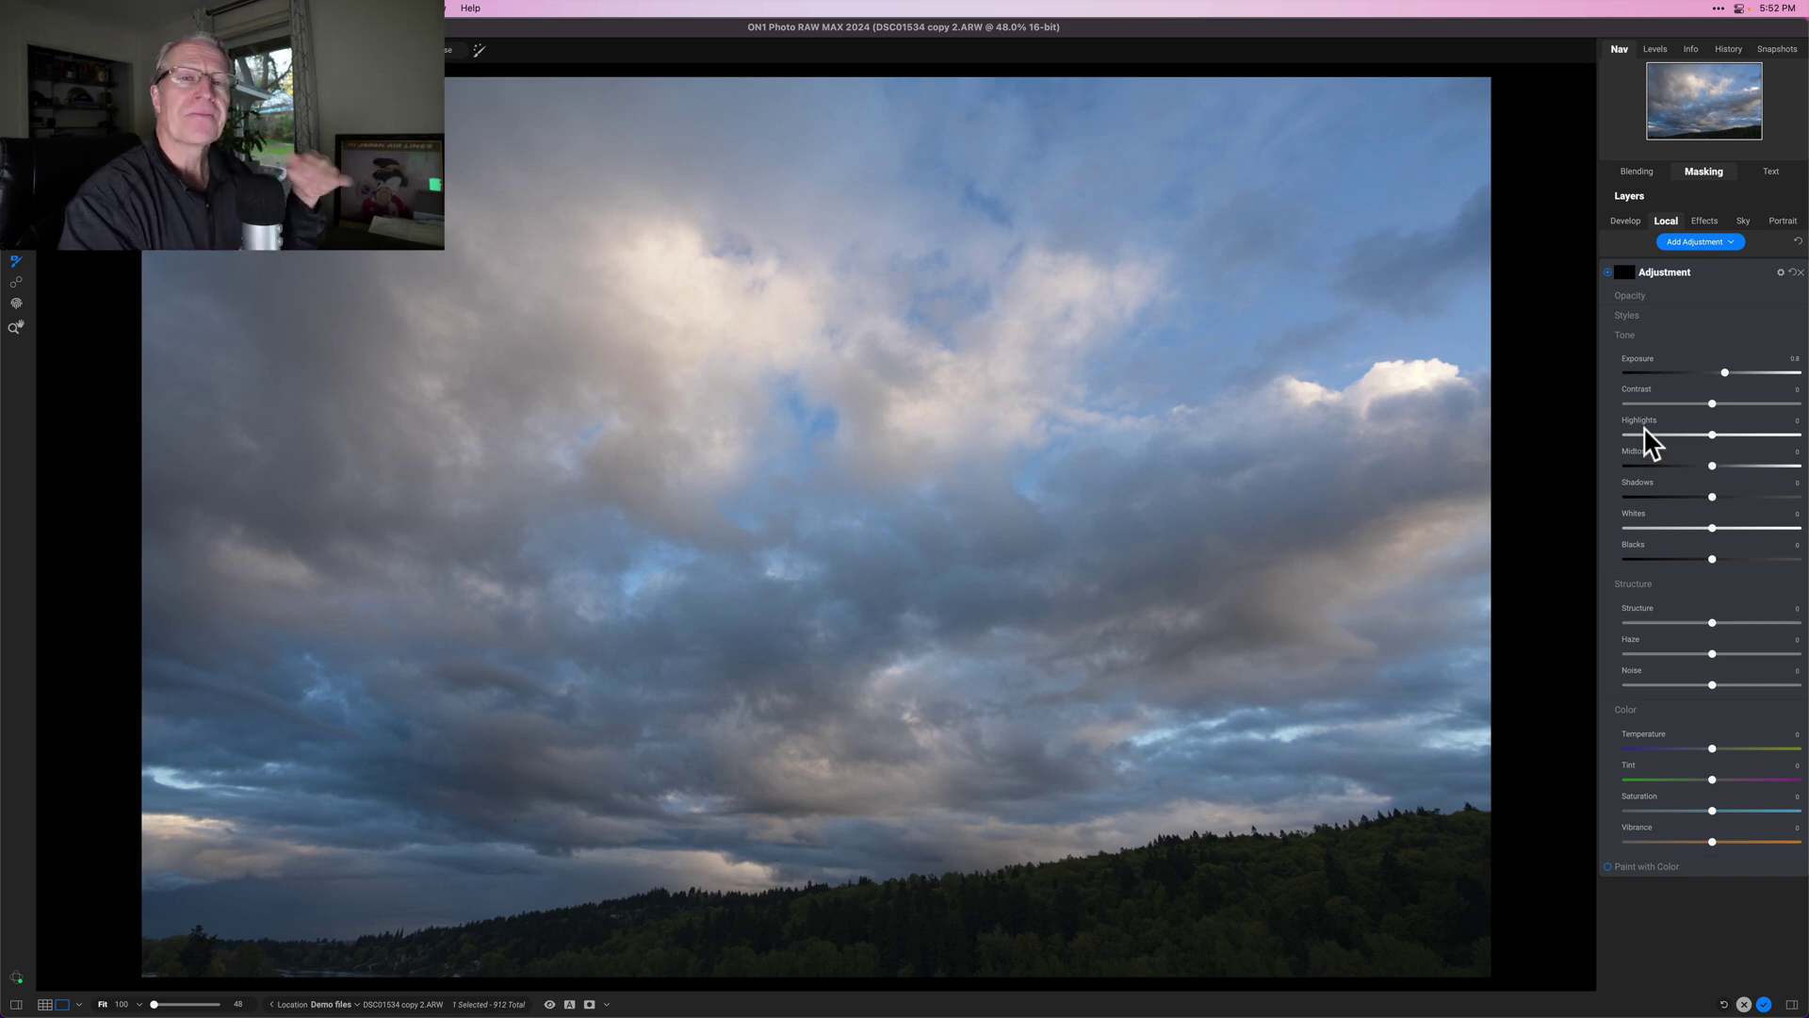
left_click(1682, 342)
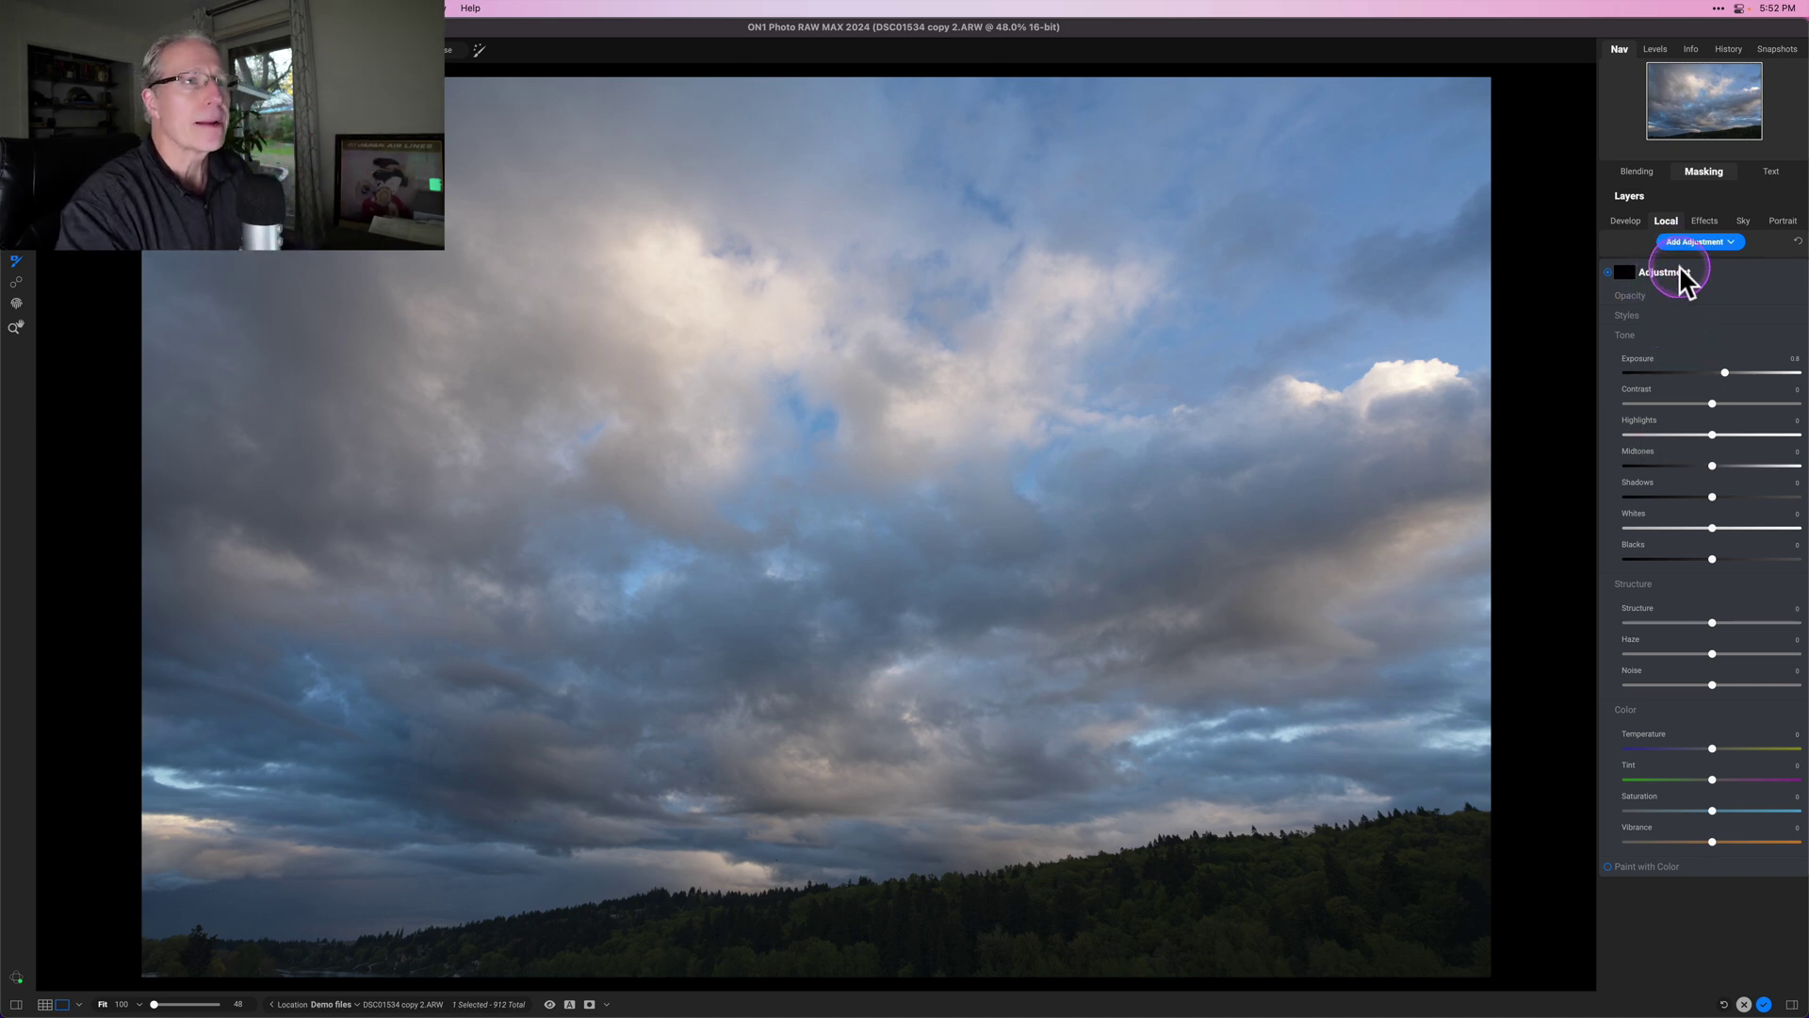
left_click(1622, 271)
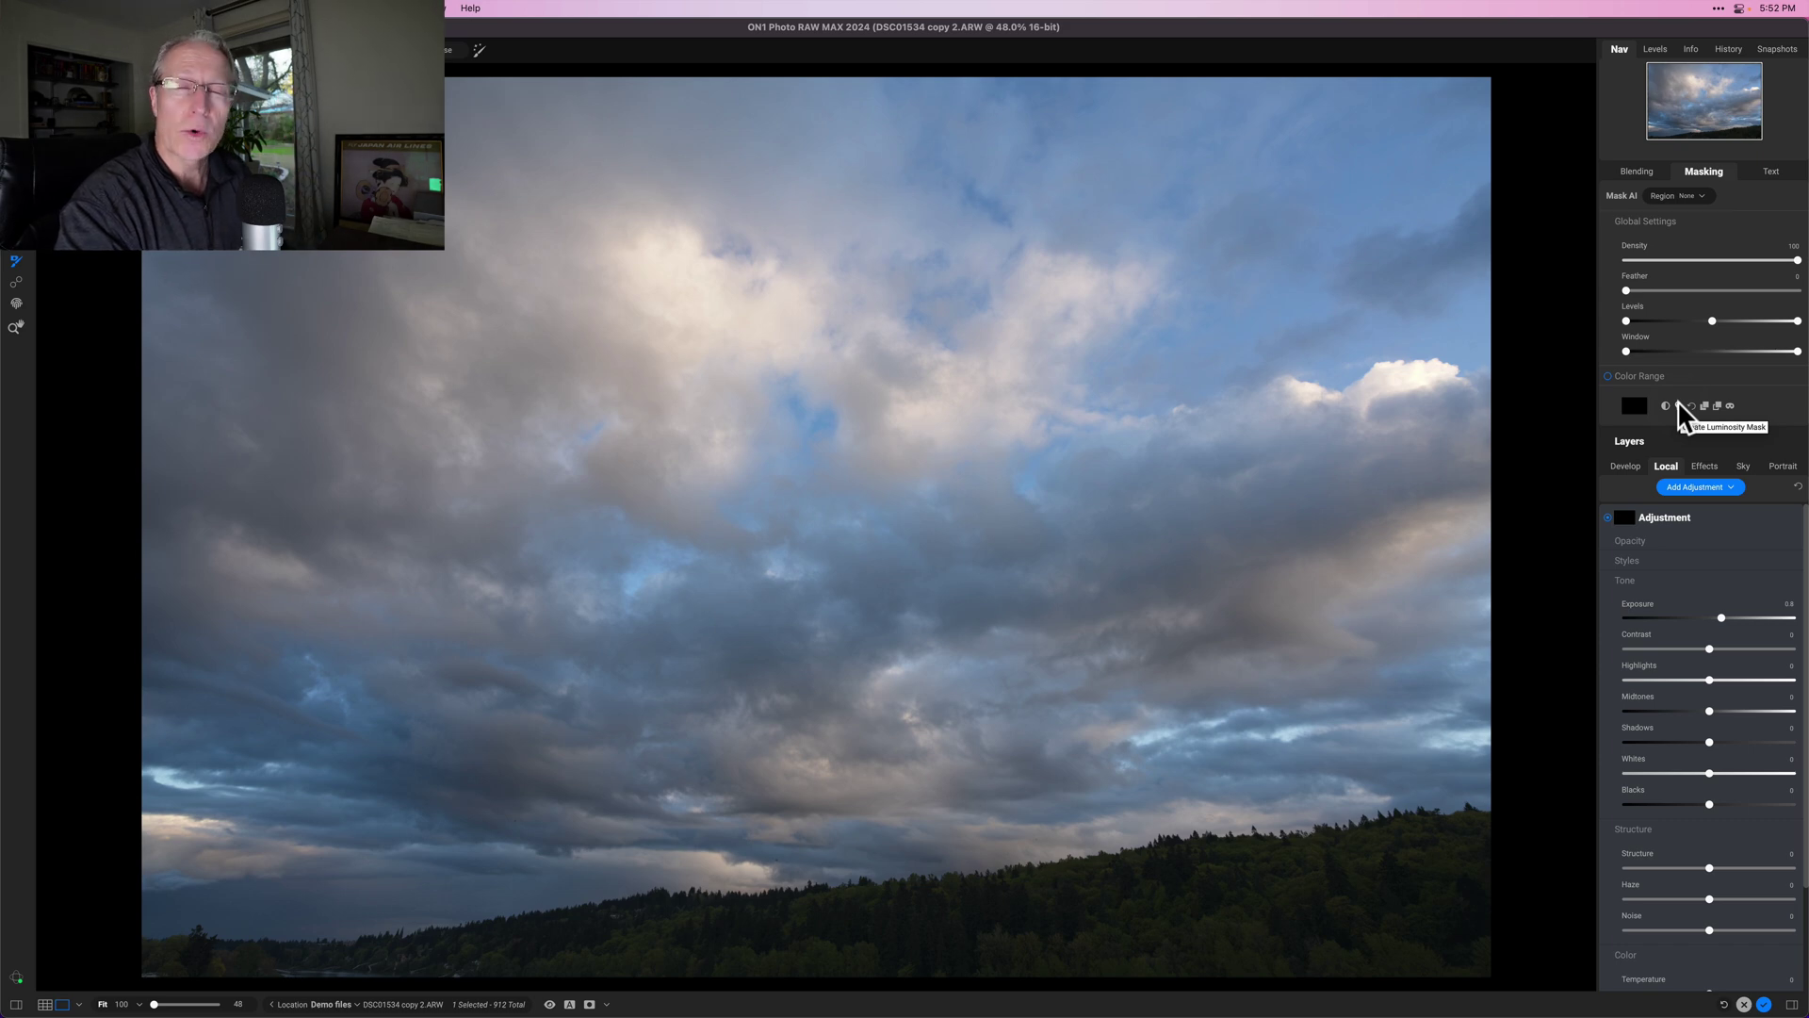
Create a luminosity mask for the local adjustment and view it as a grayscale mask
left_click(1678, 402)
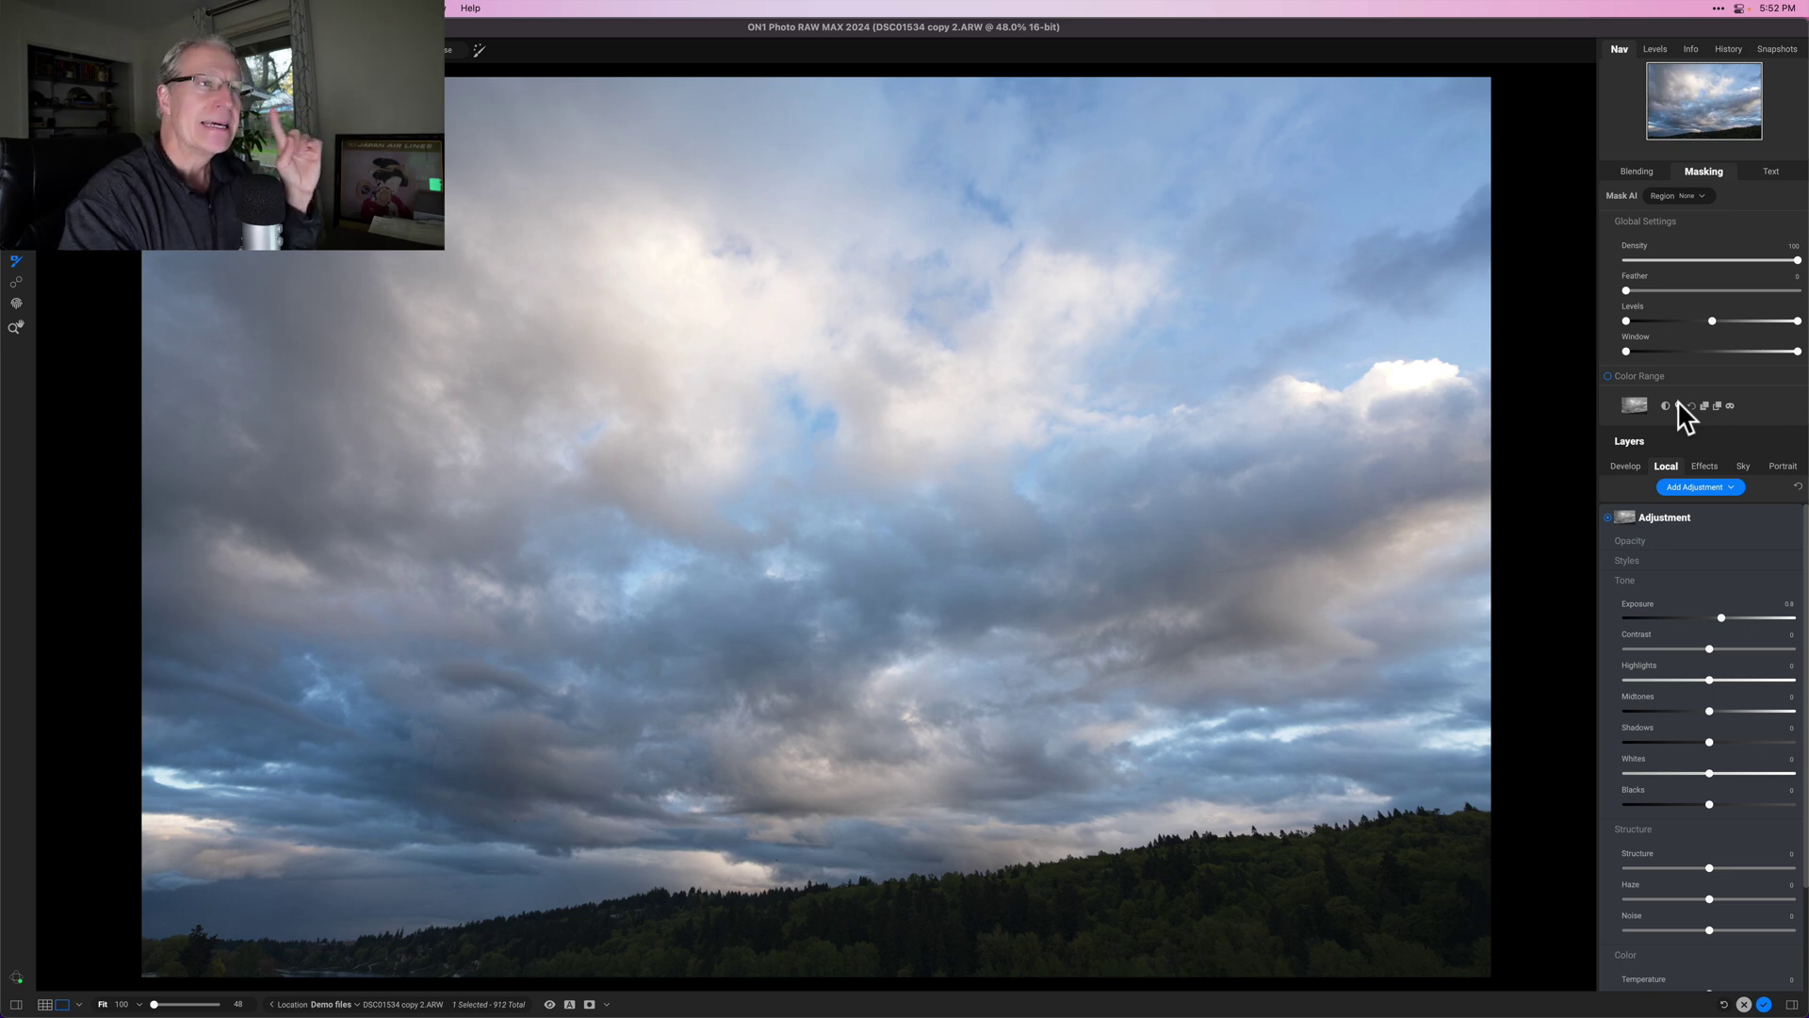
left_click(1728, 404)
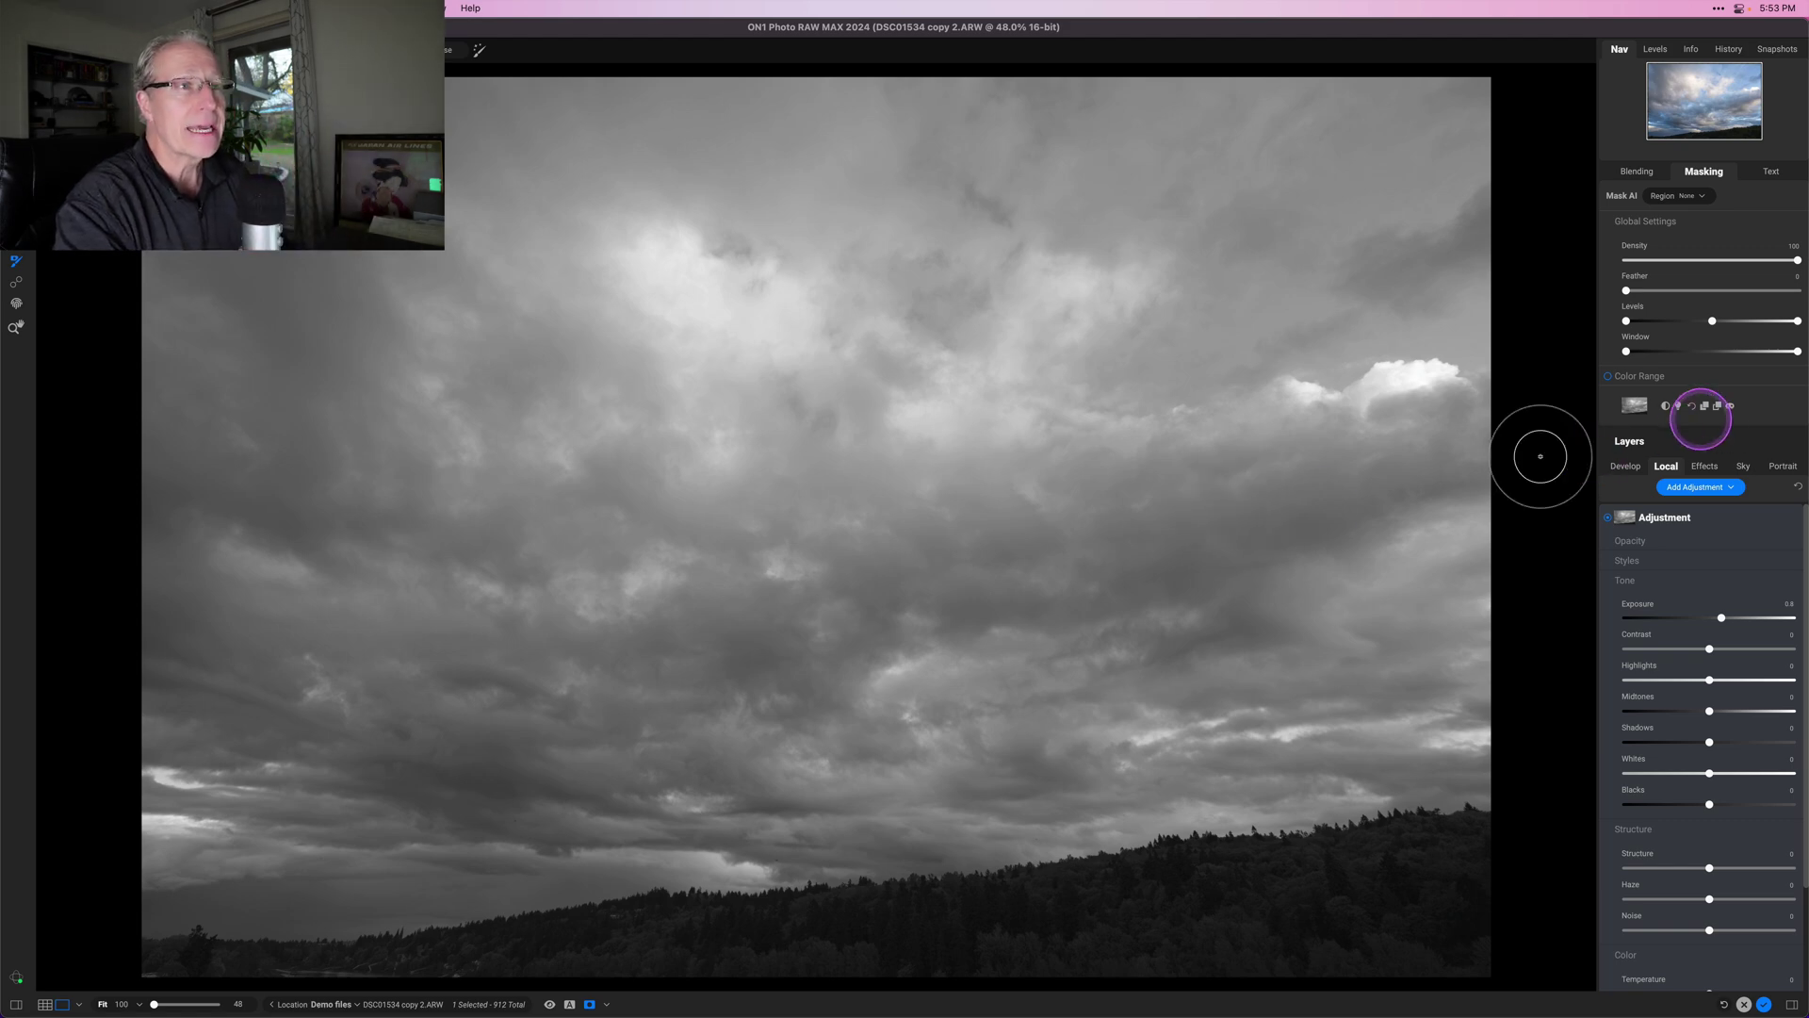
Leave the mask view, compare the adjustment hidden and shown, and set its Exposure to 1
left_click(1730, 407)
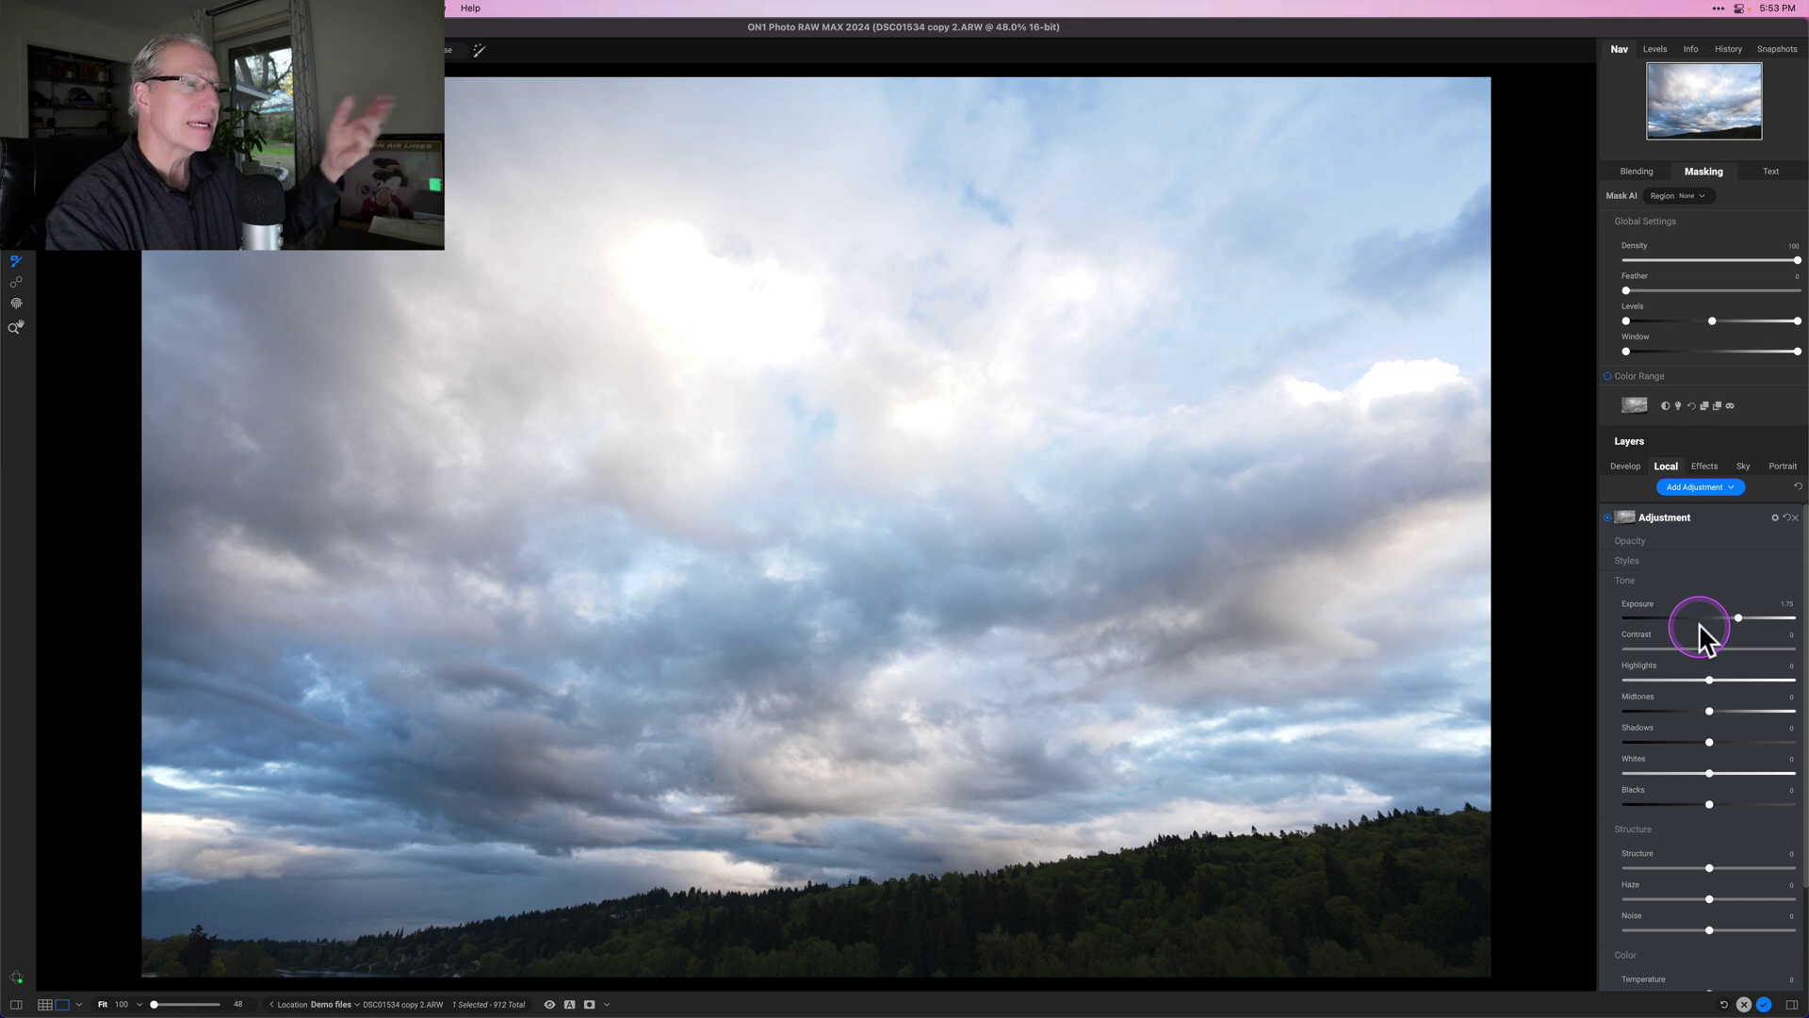
left_click(1608, 516)
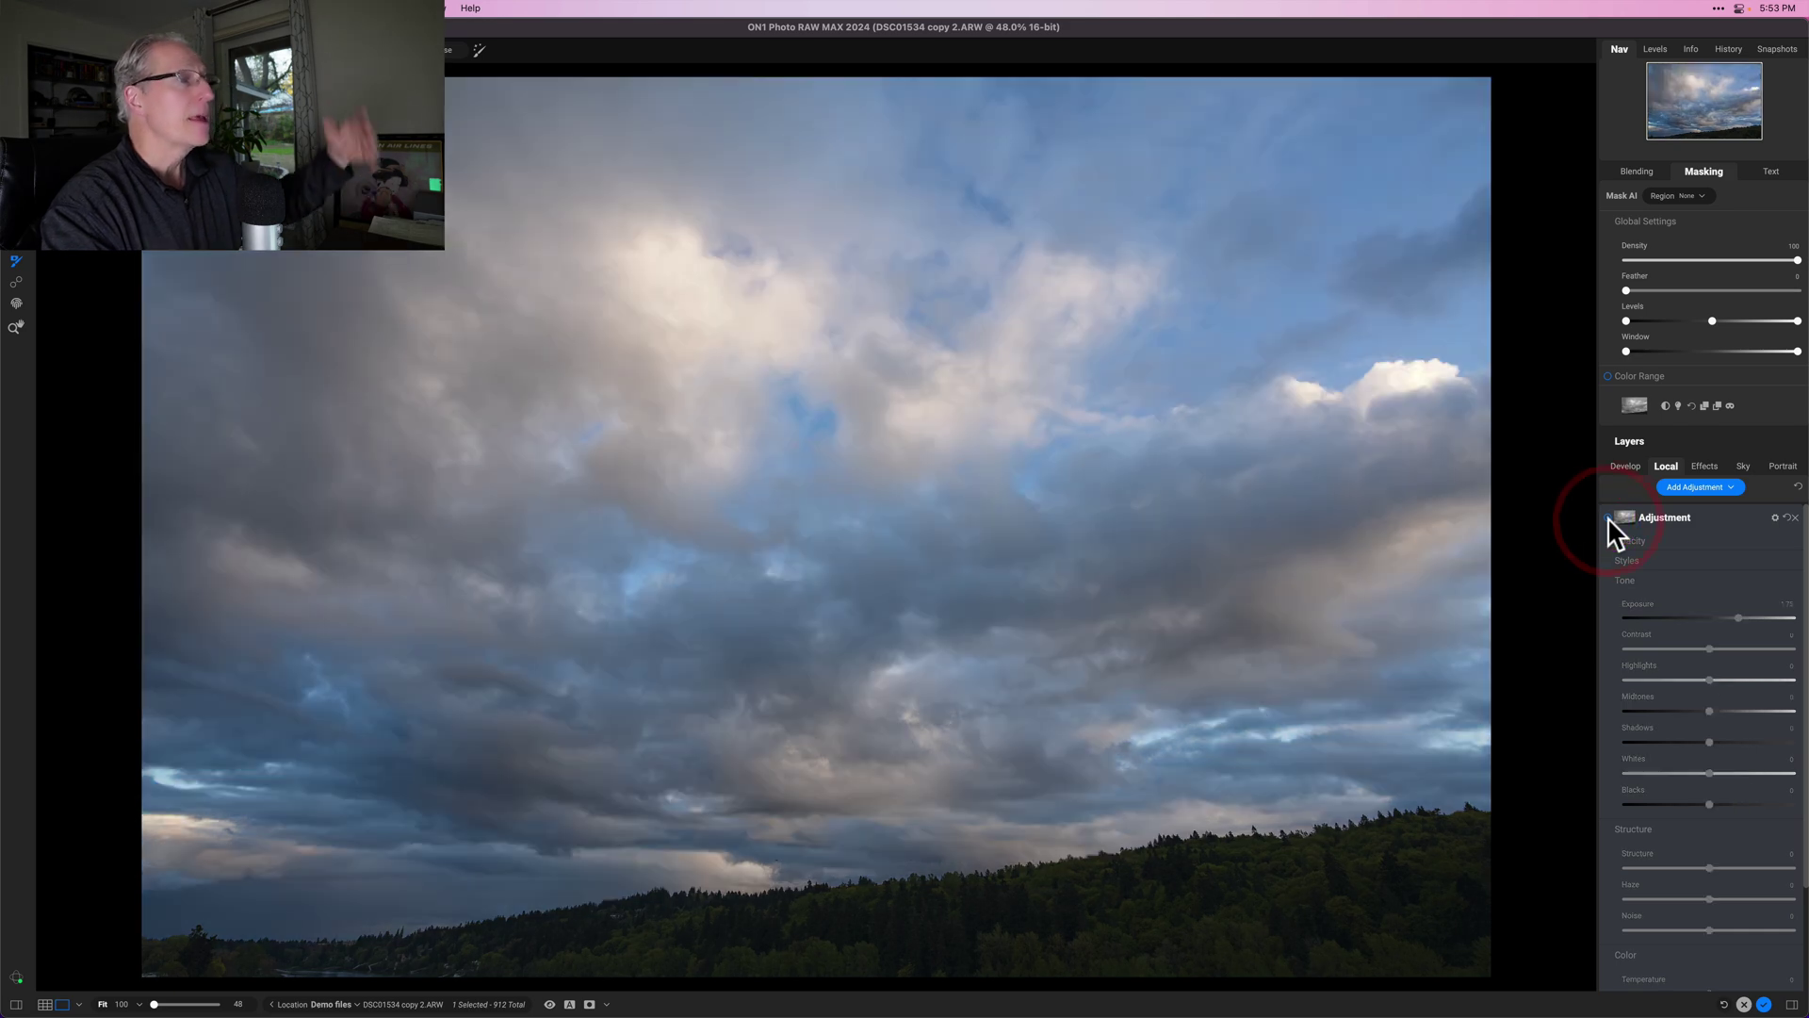
left_click(1607, 517)
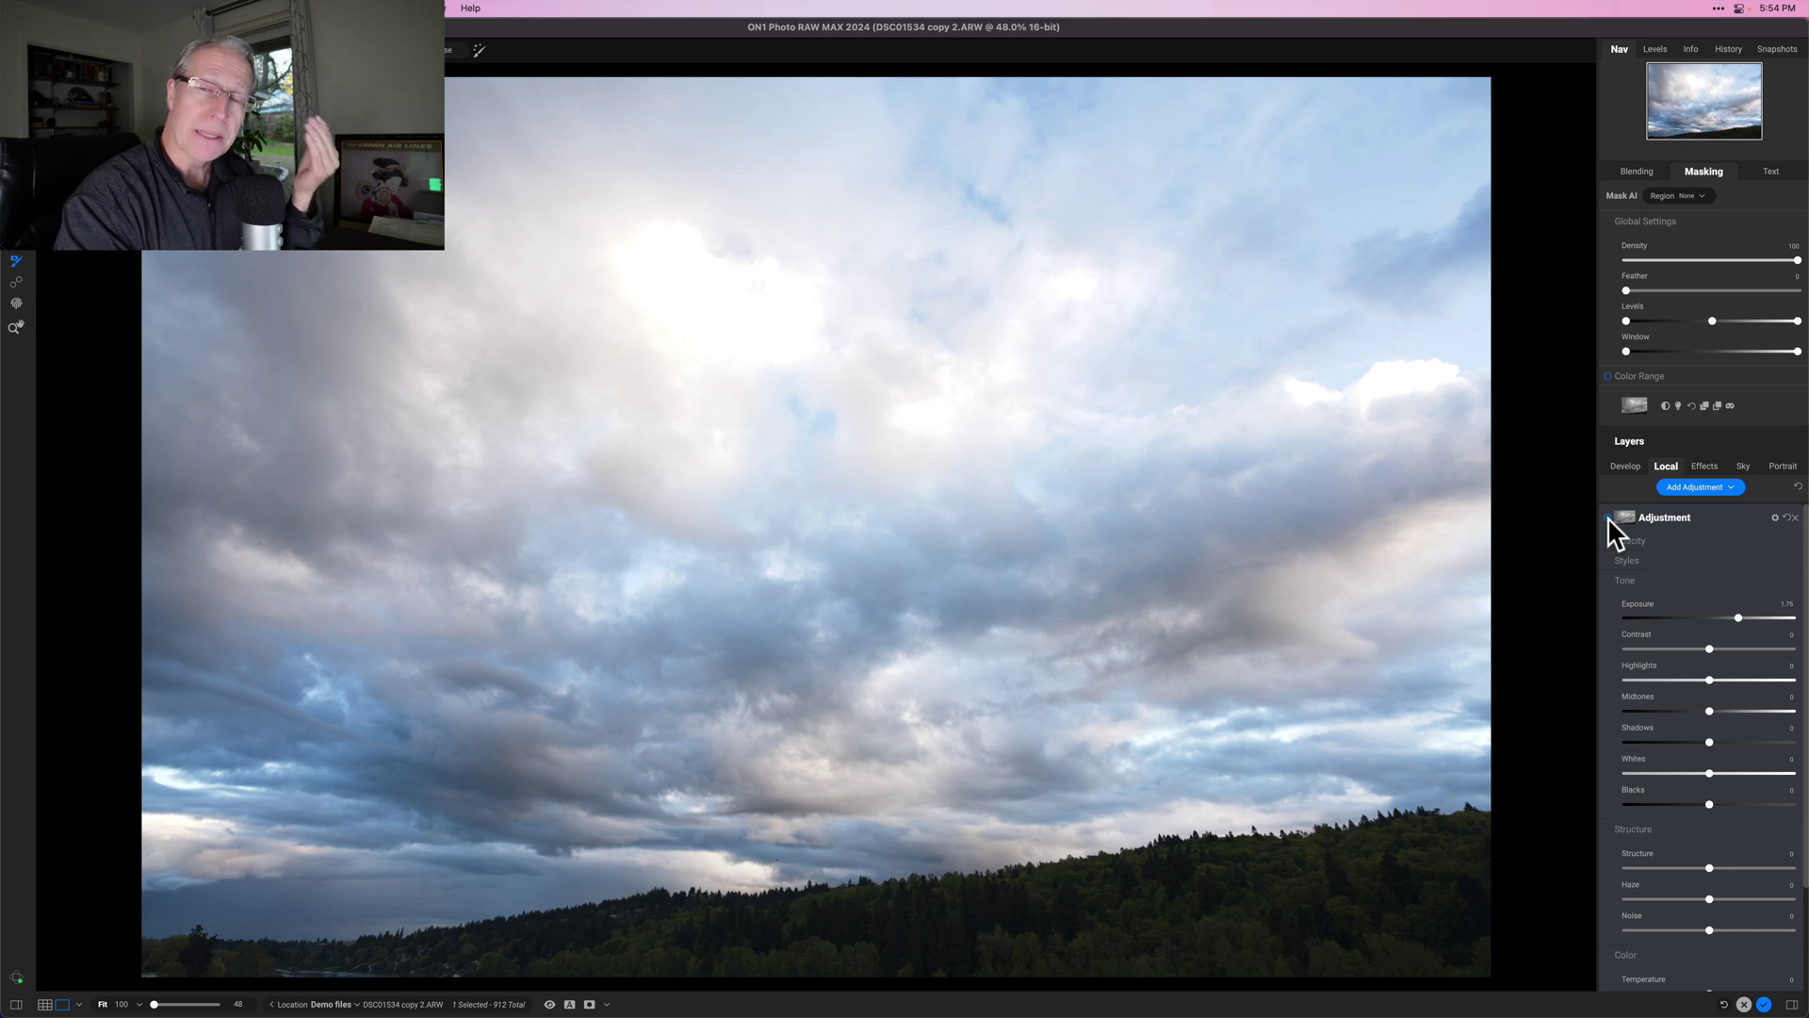
left_click(1720, 616)
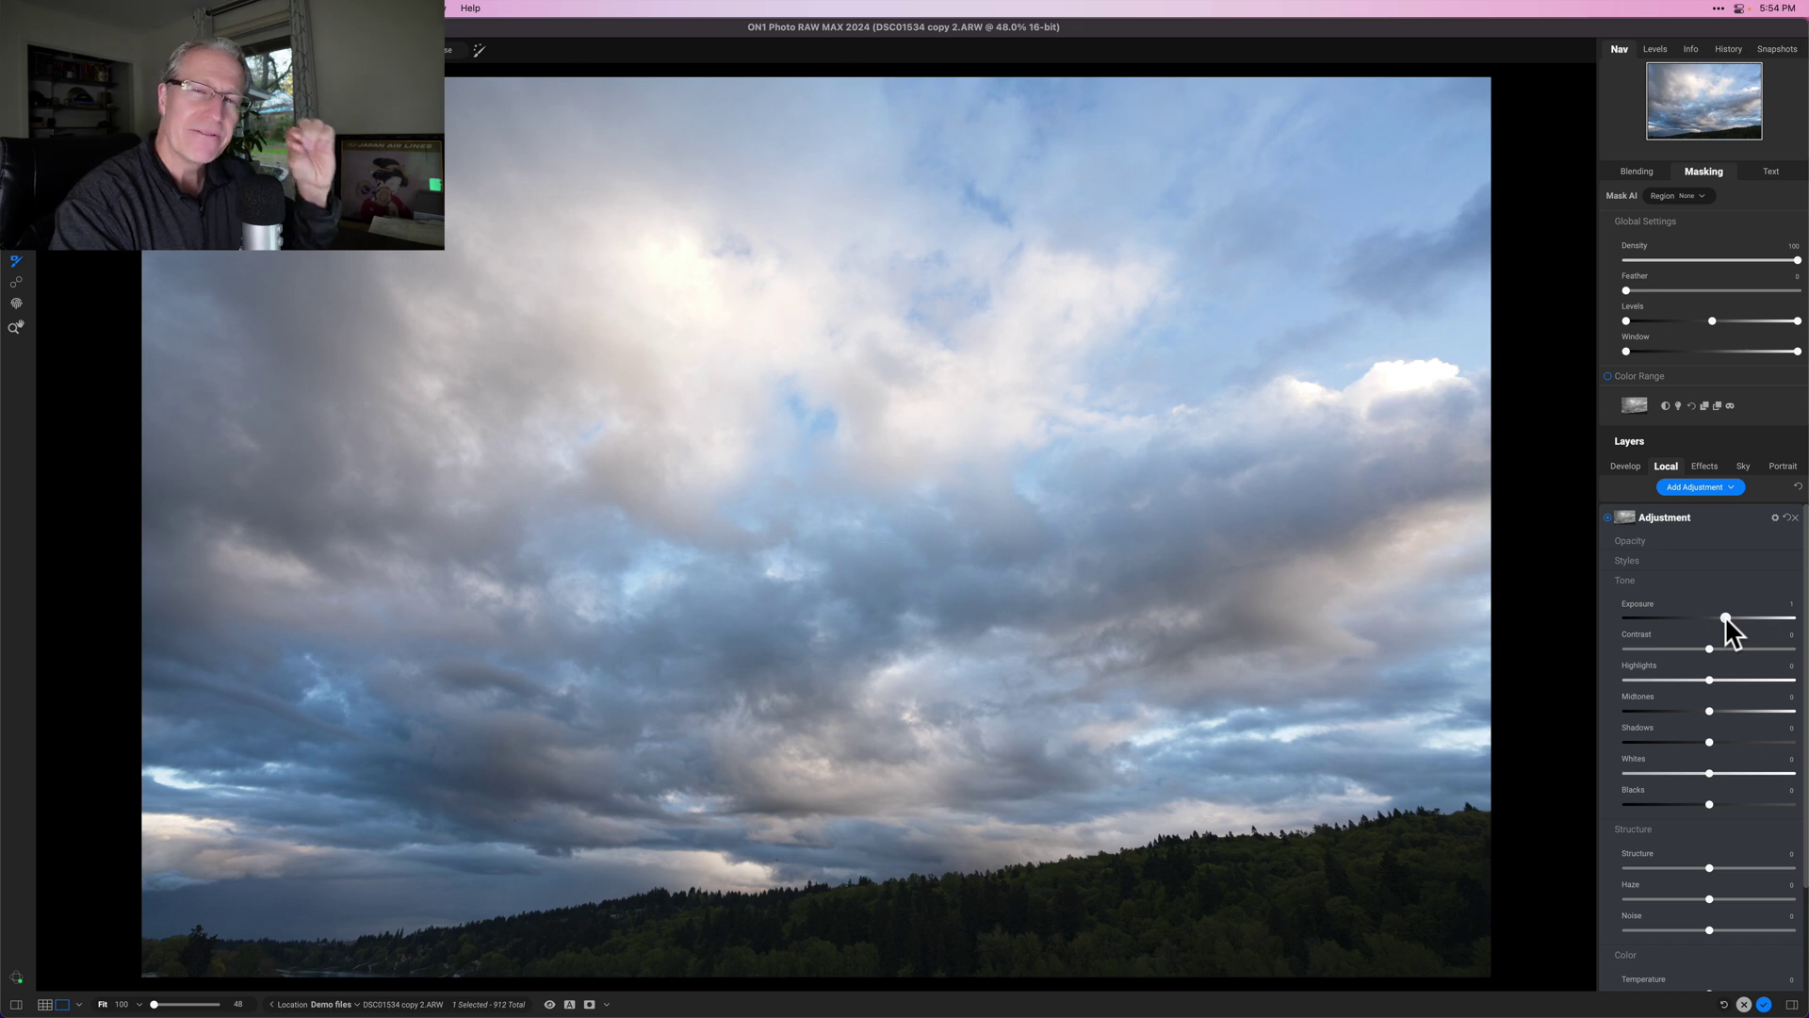
left_click(1726, 618)
left_click(1664, 468)
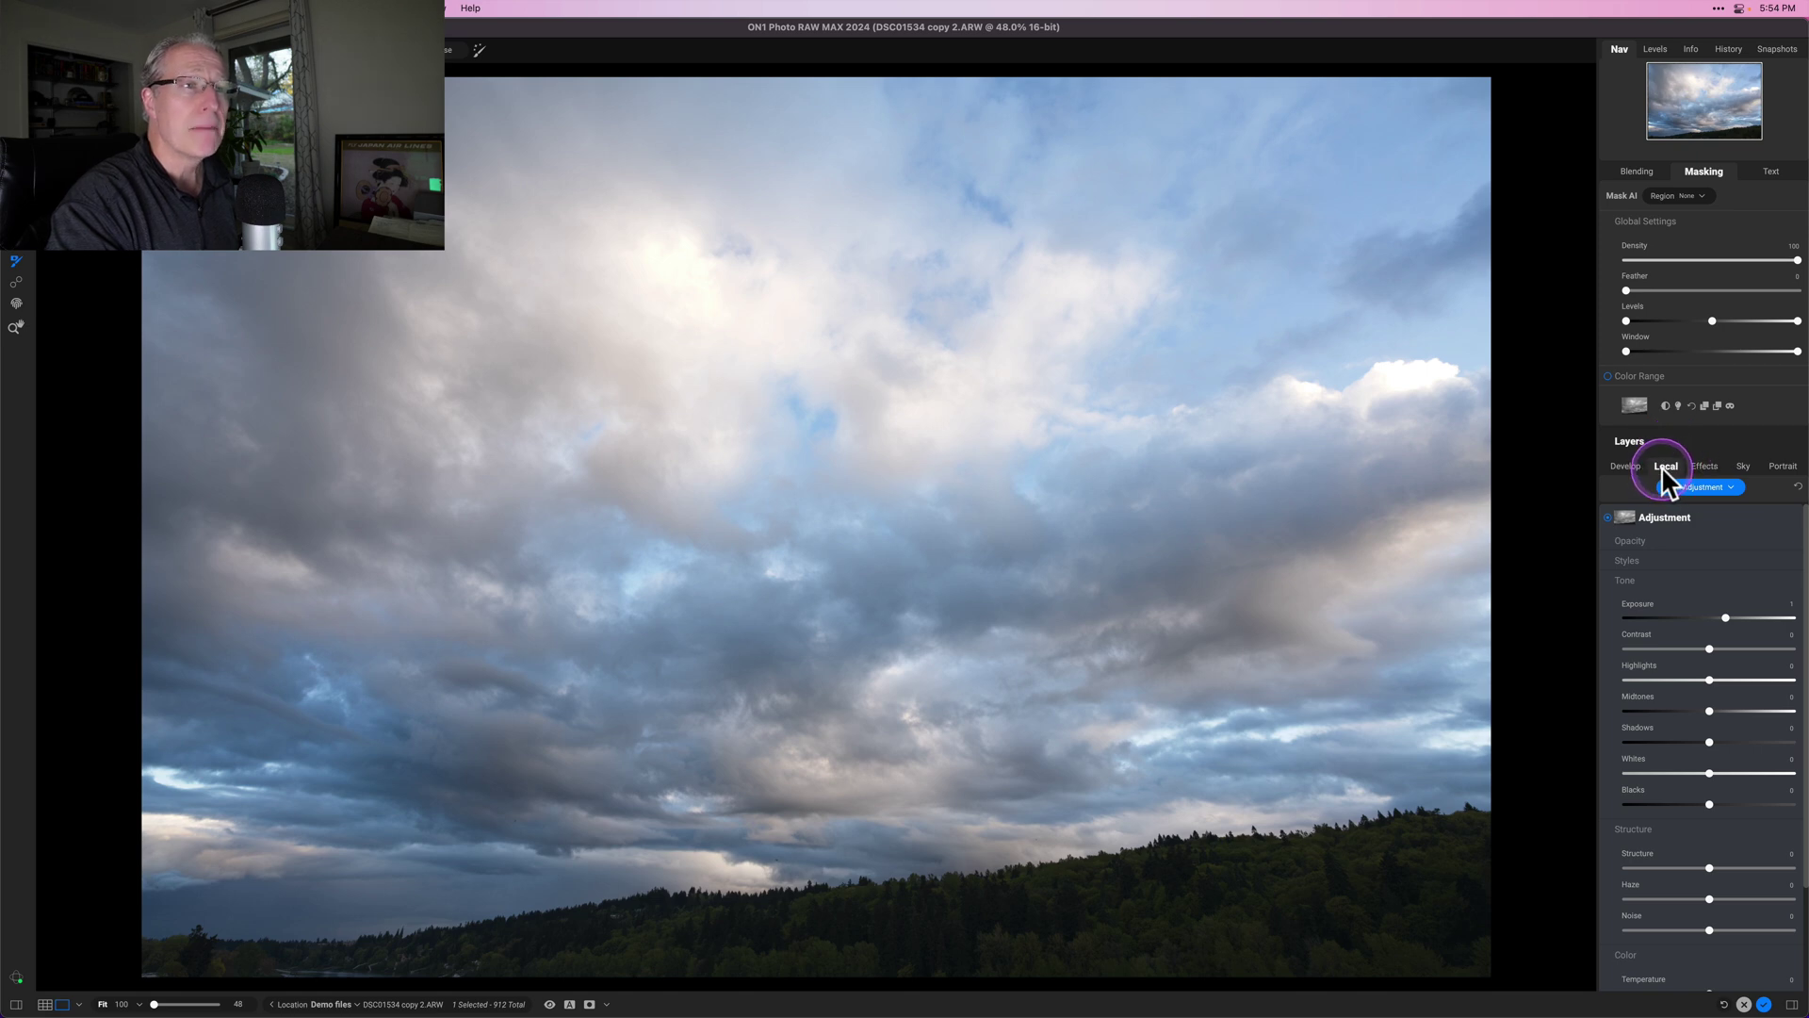
Add the Dynamic Contrast filter to the photo in the Effects module
left_click(1706, 465)
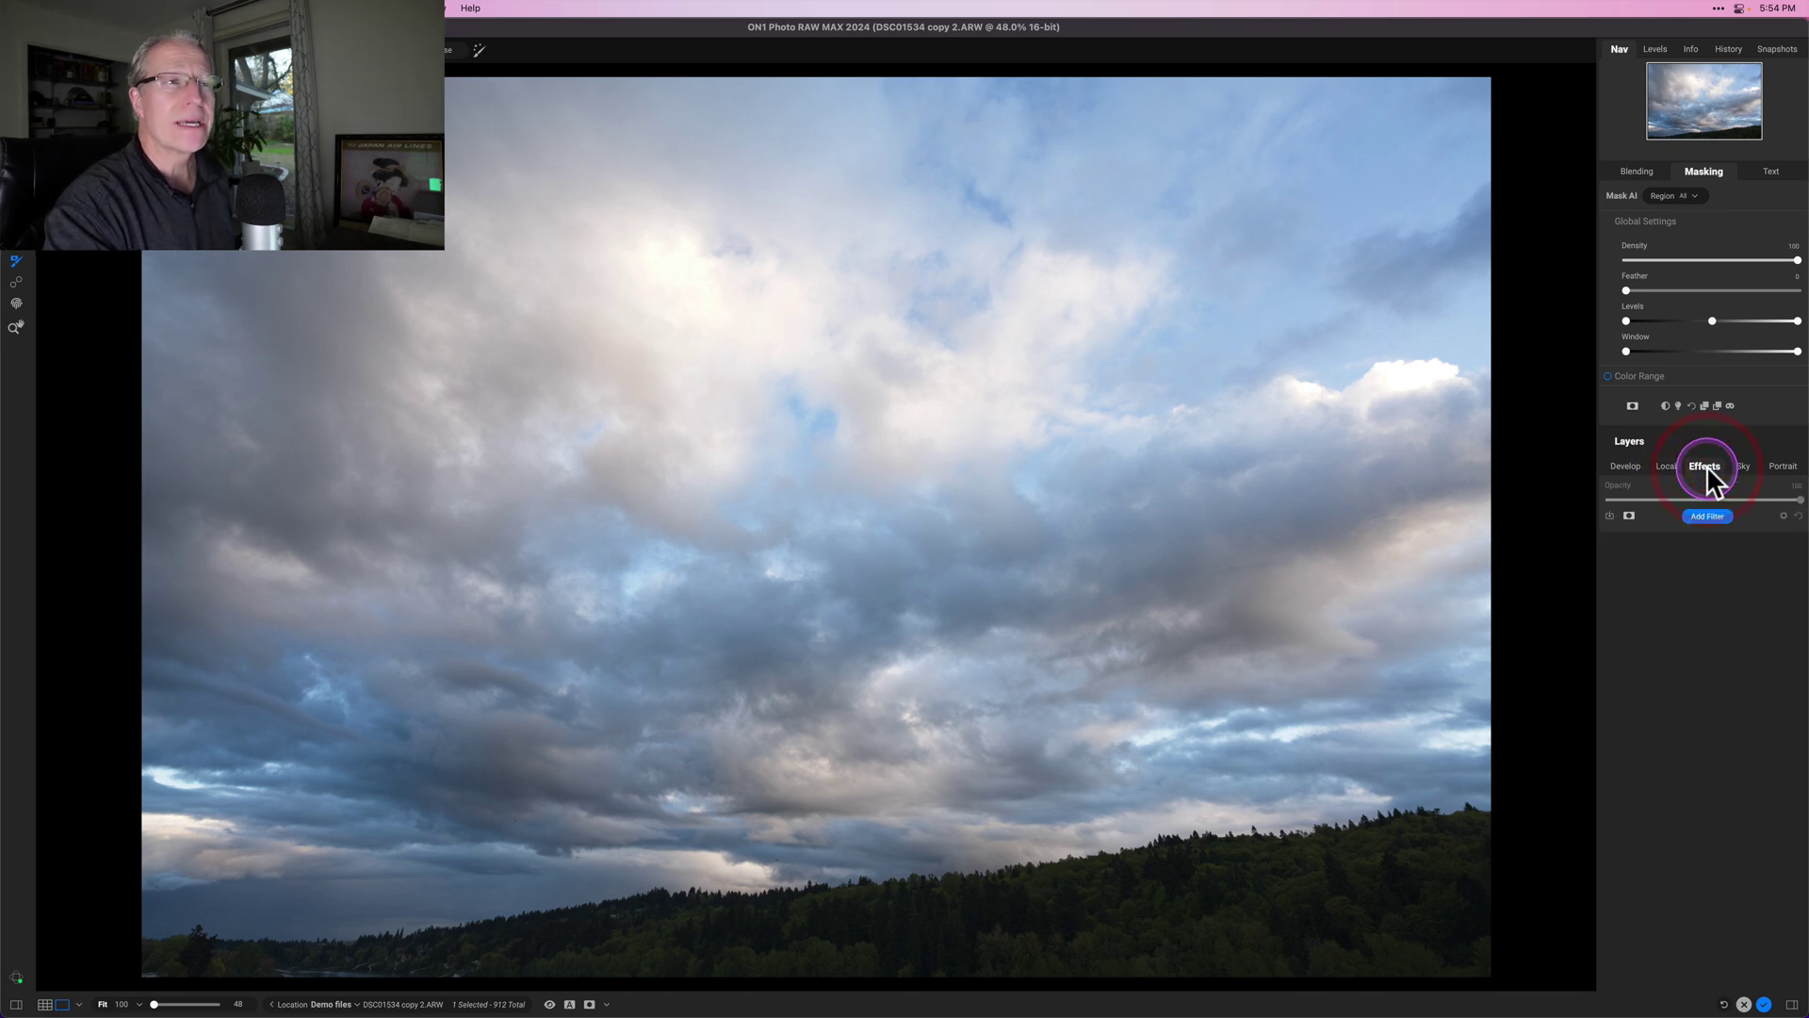
left_click(1641, 465)
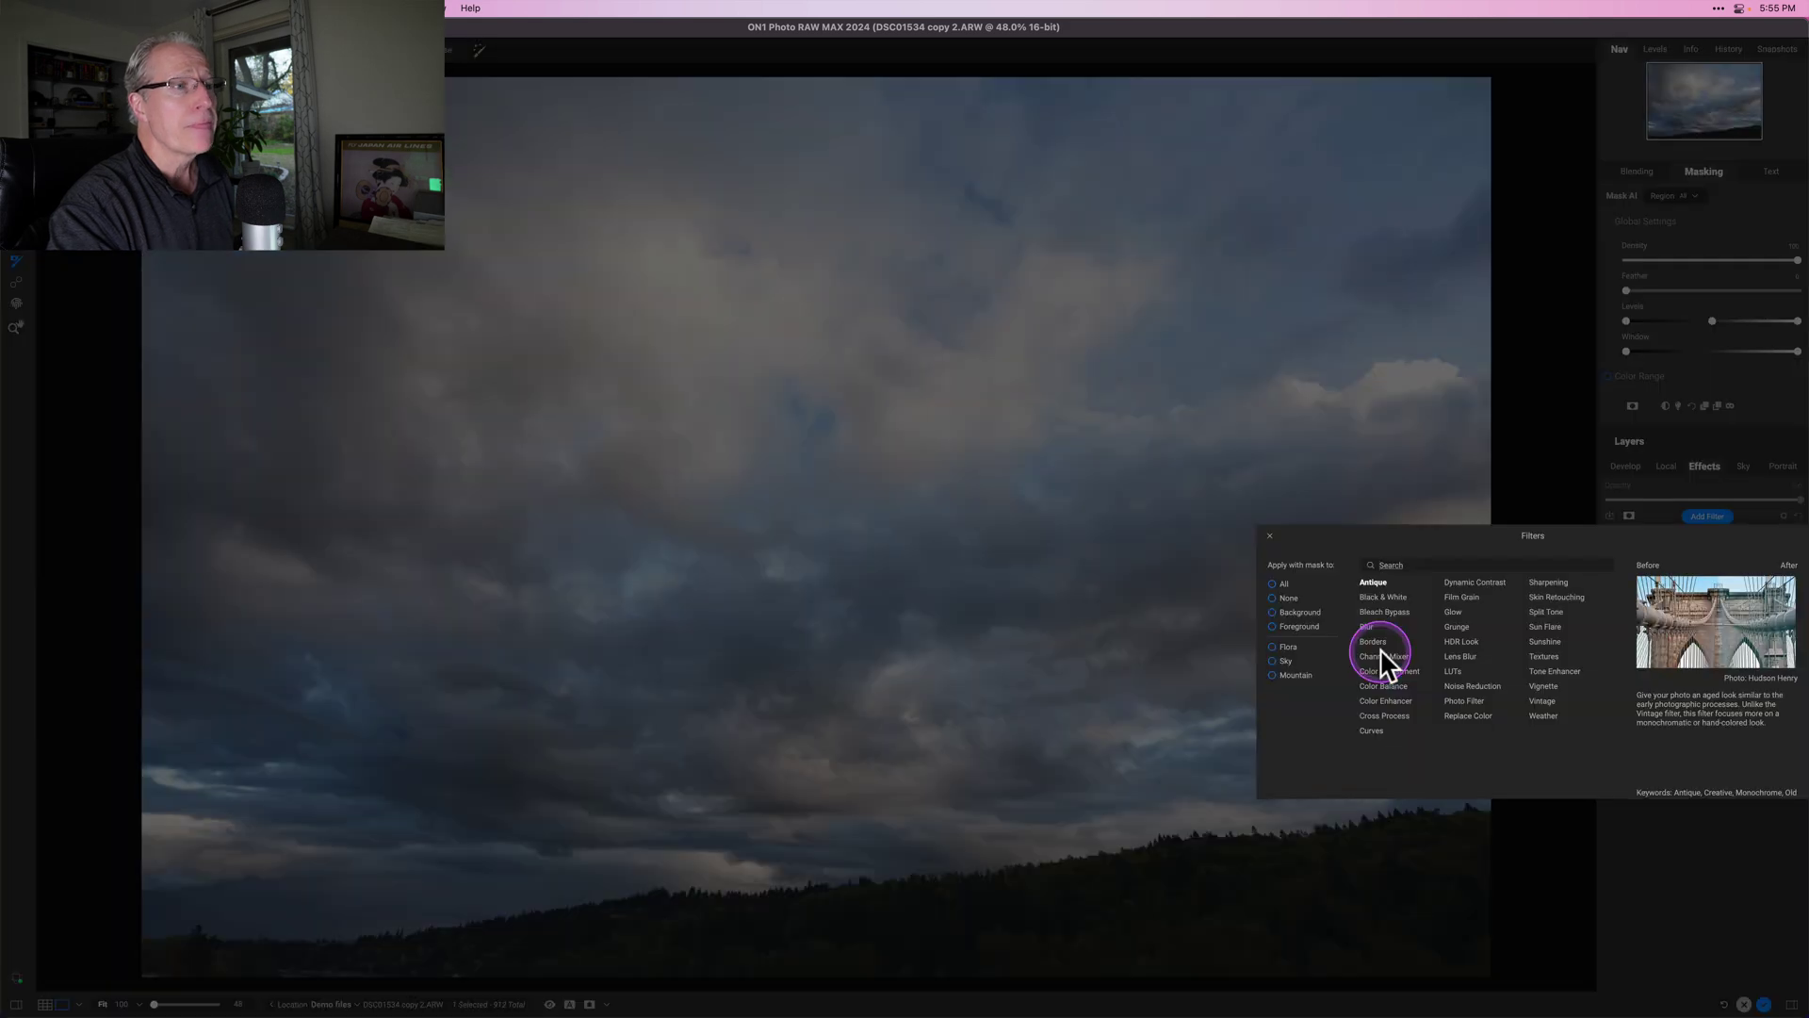
left_click(1485, 586)
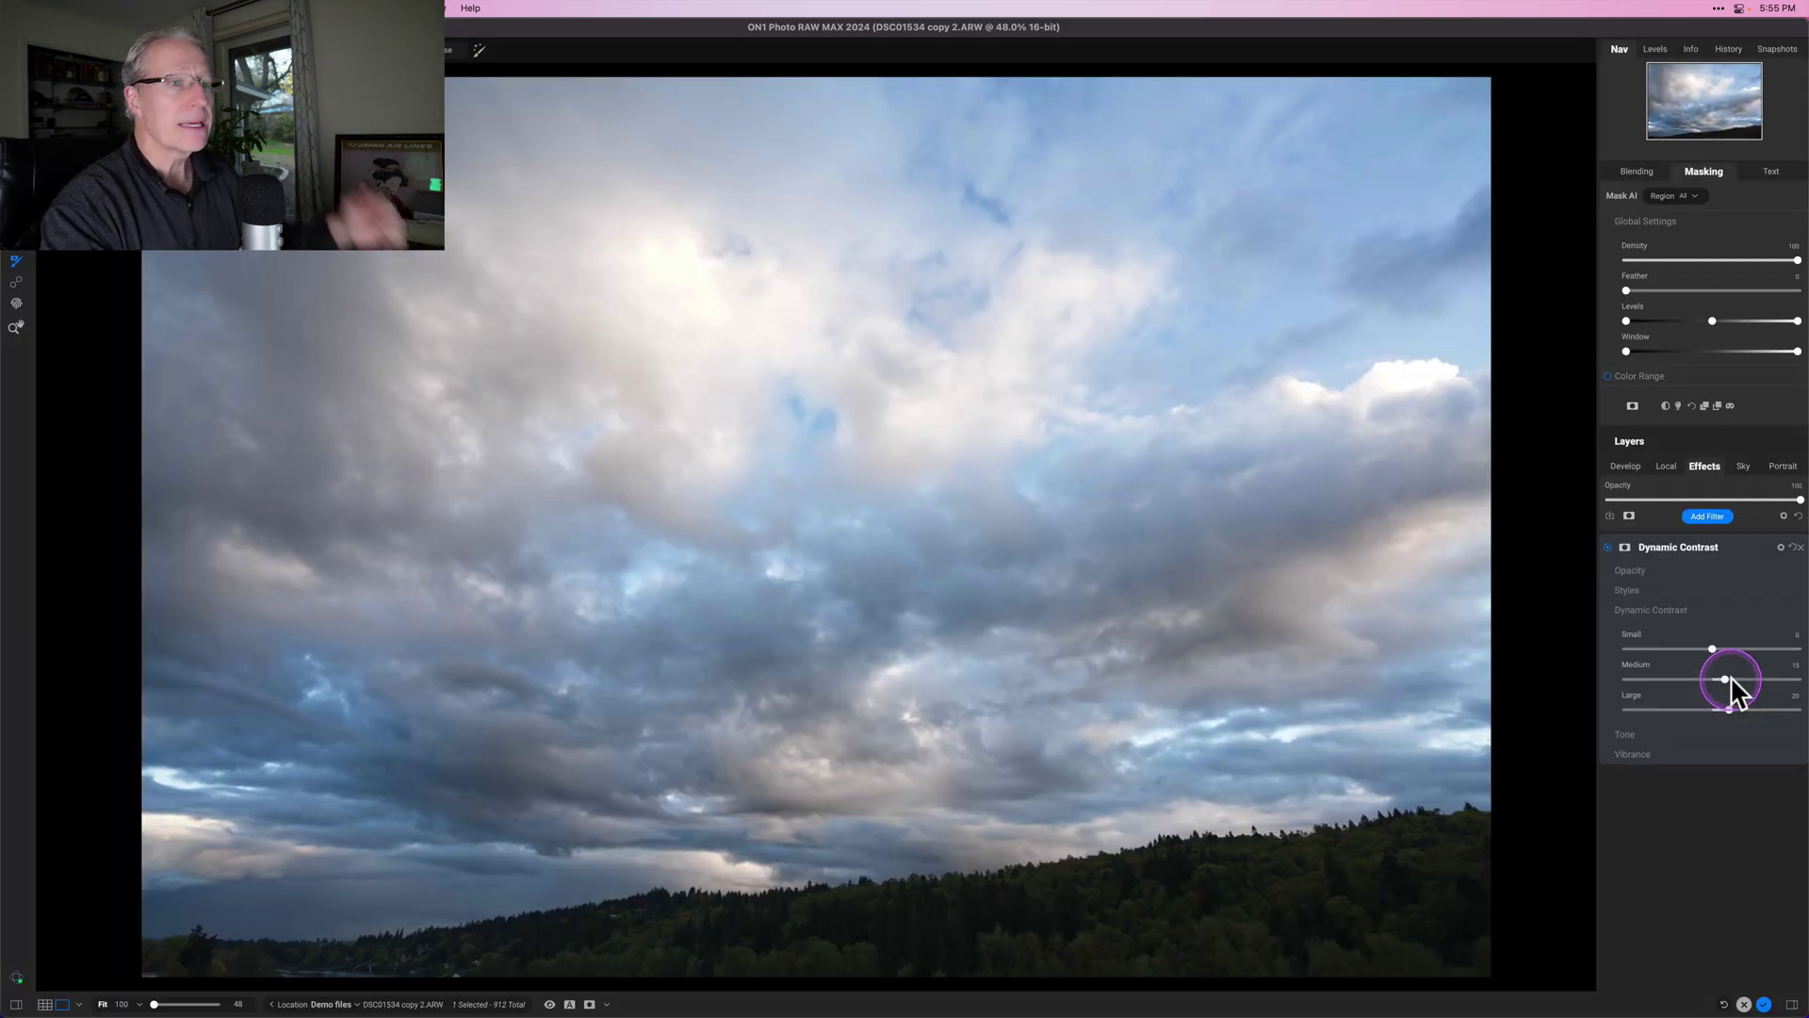
Create a luminosity mask on the Dynamic Contrast filter and view it in grayscale
left_click(1625, 548)
left_click(1678, 407)
left_click(1678, 406)
left_click(1730, 405)
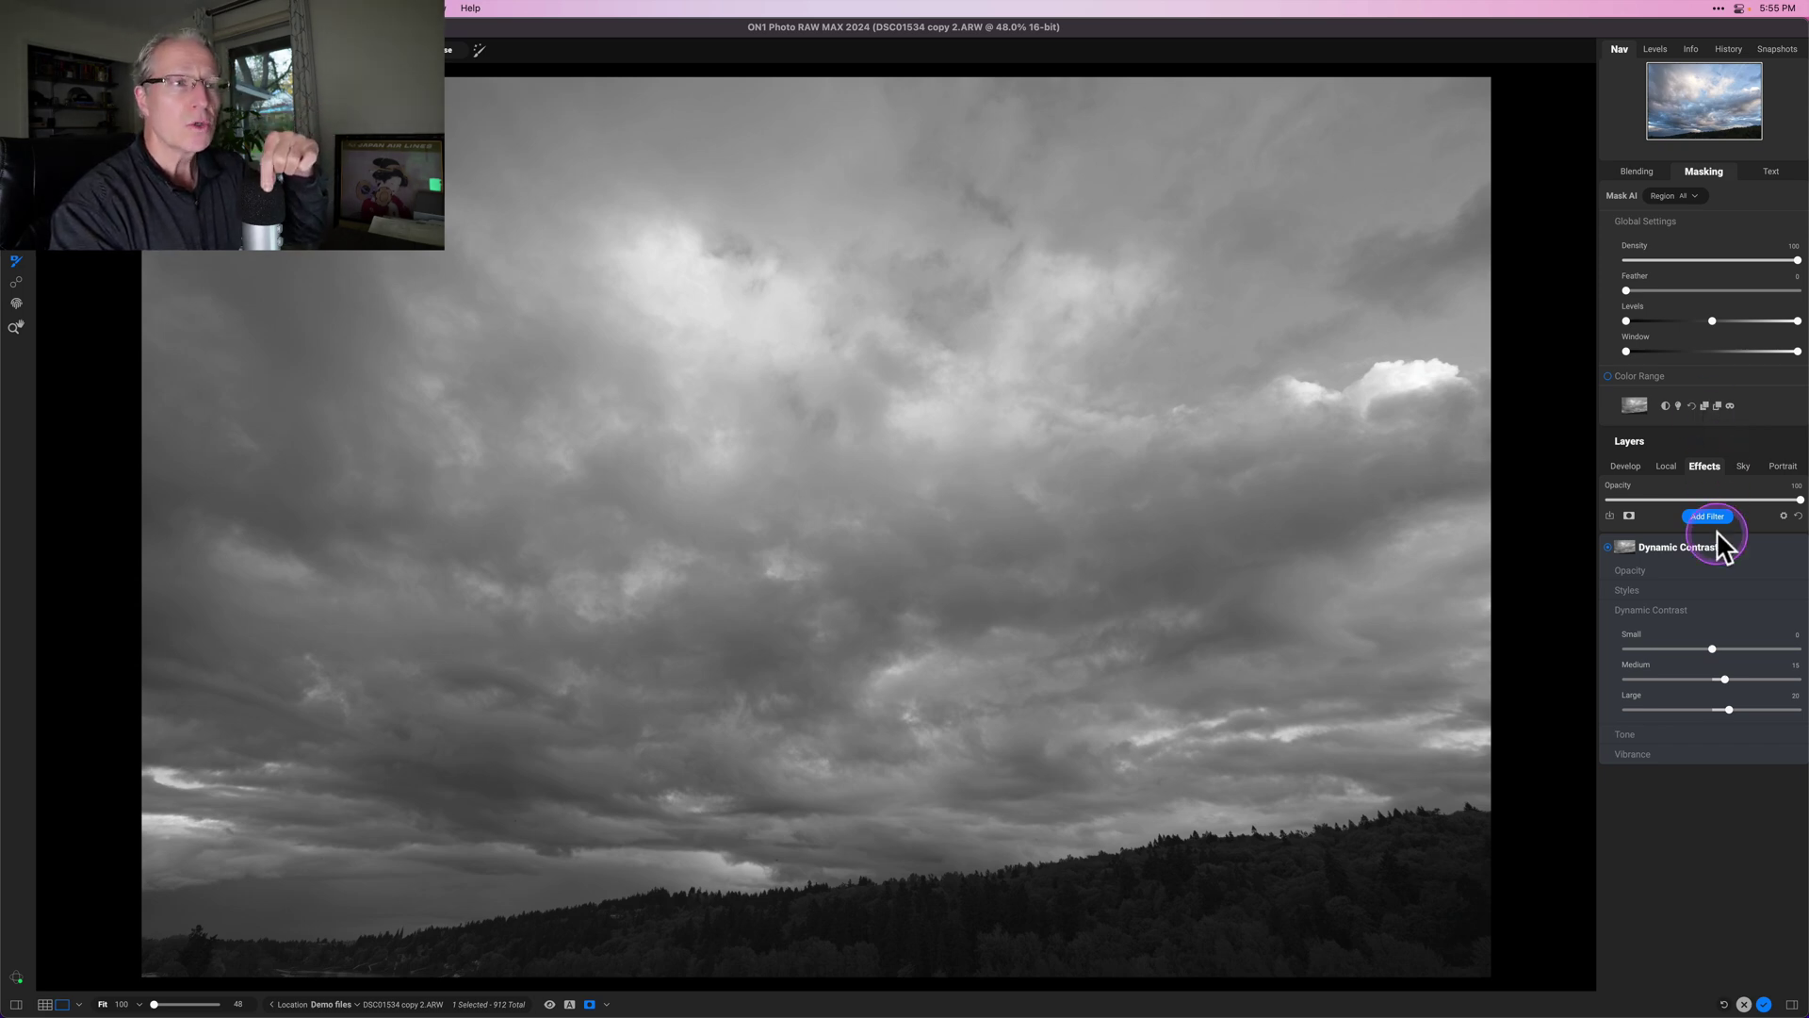
Preview the Dynamic Contrast mask at a lower density of about 49–51, then reset Density to 100
left_click(1707, 426)
left_click(1711, 401)
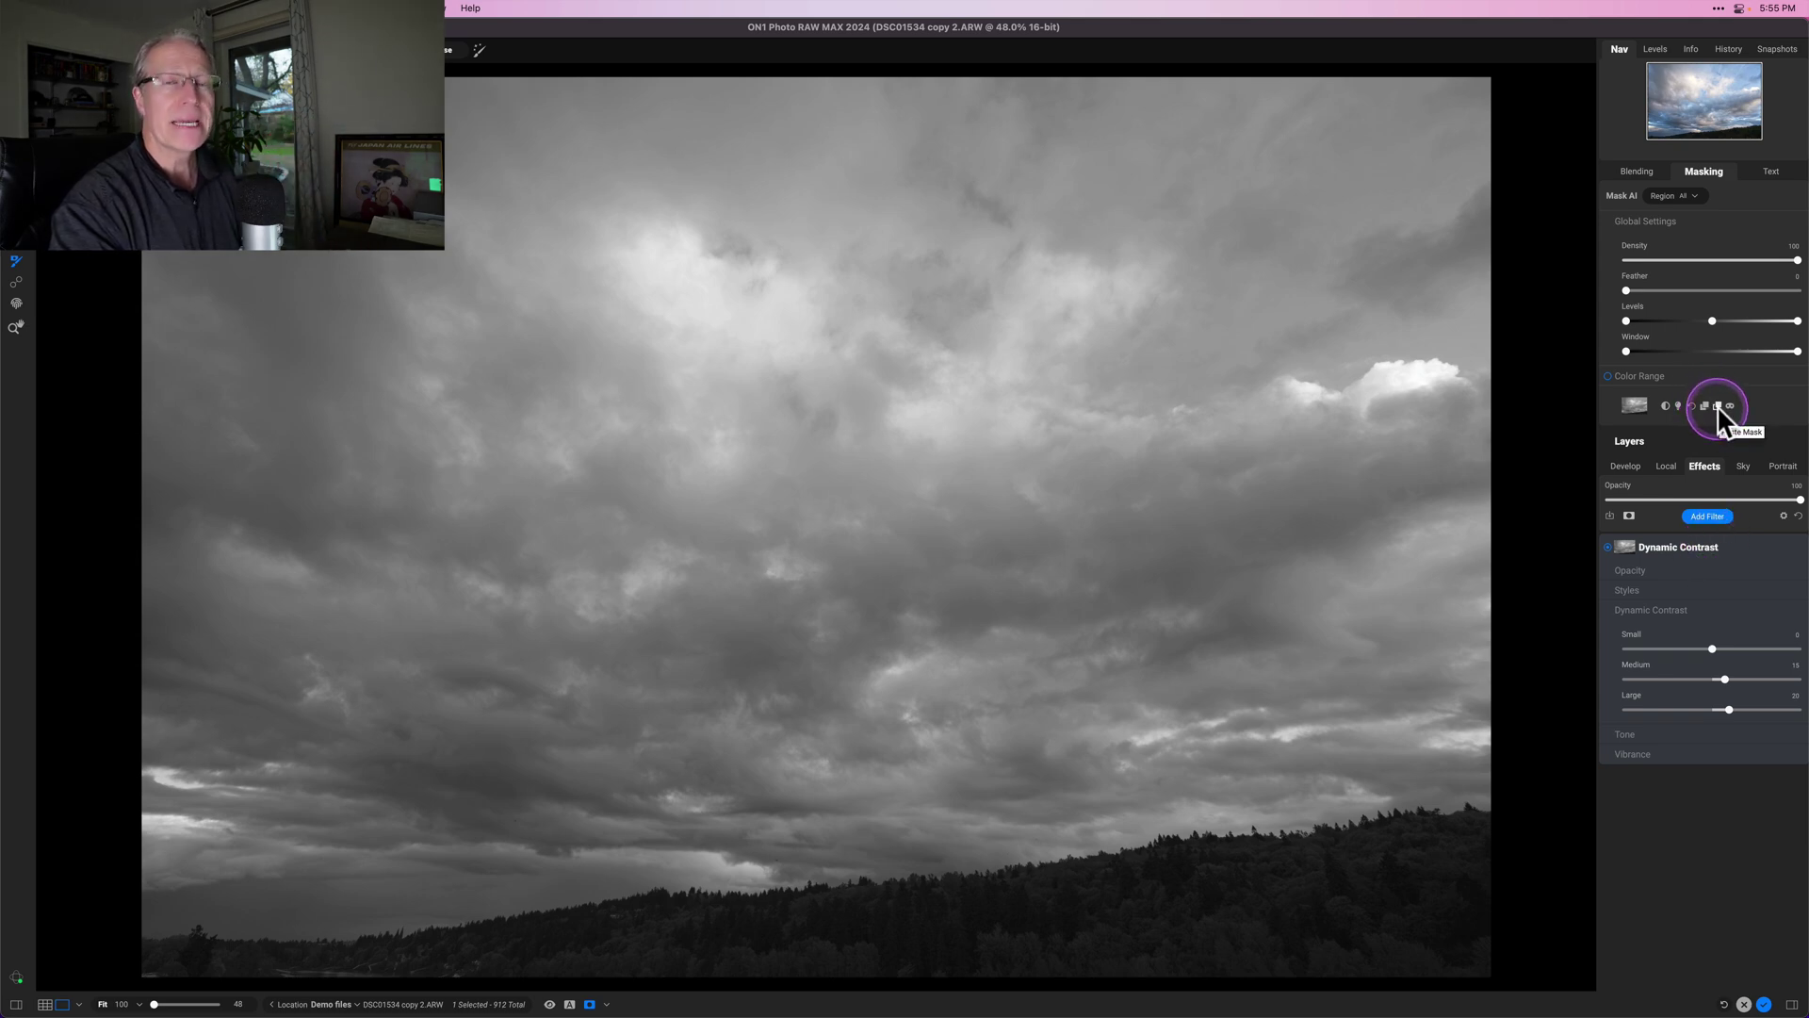
left_click(1733, 358)
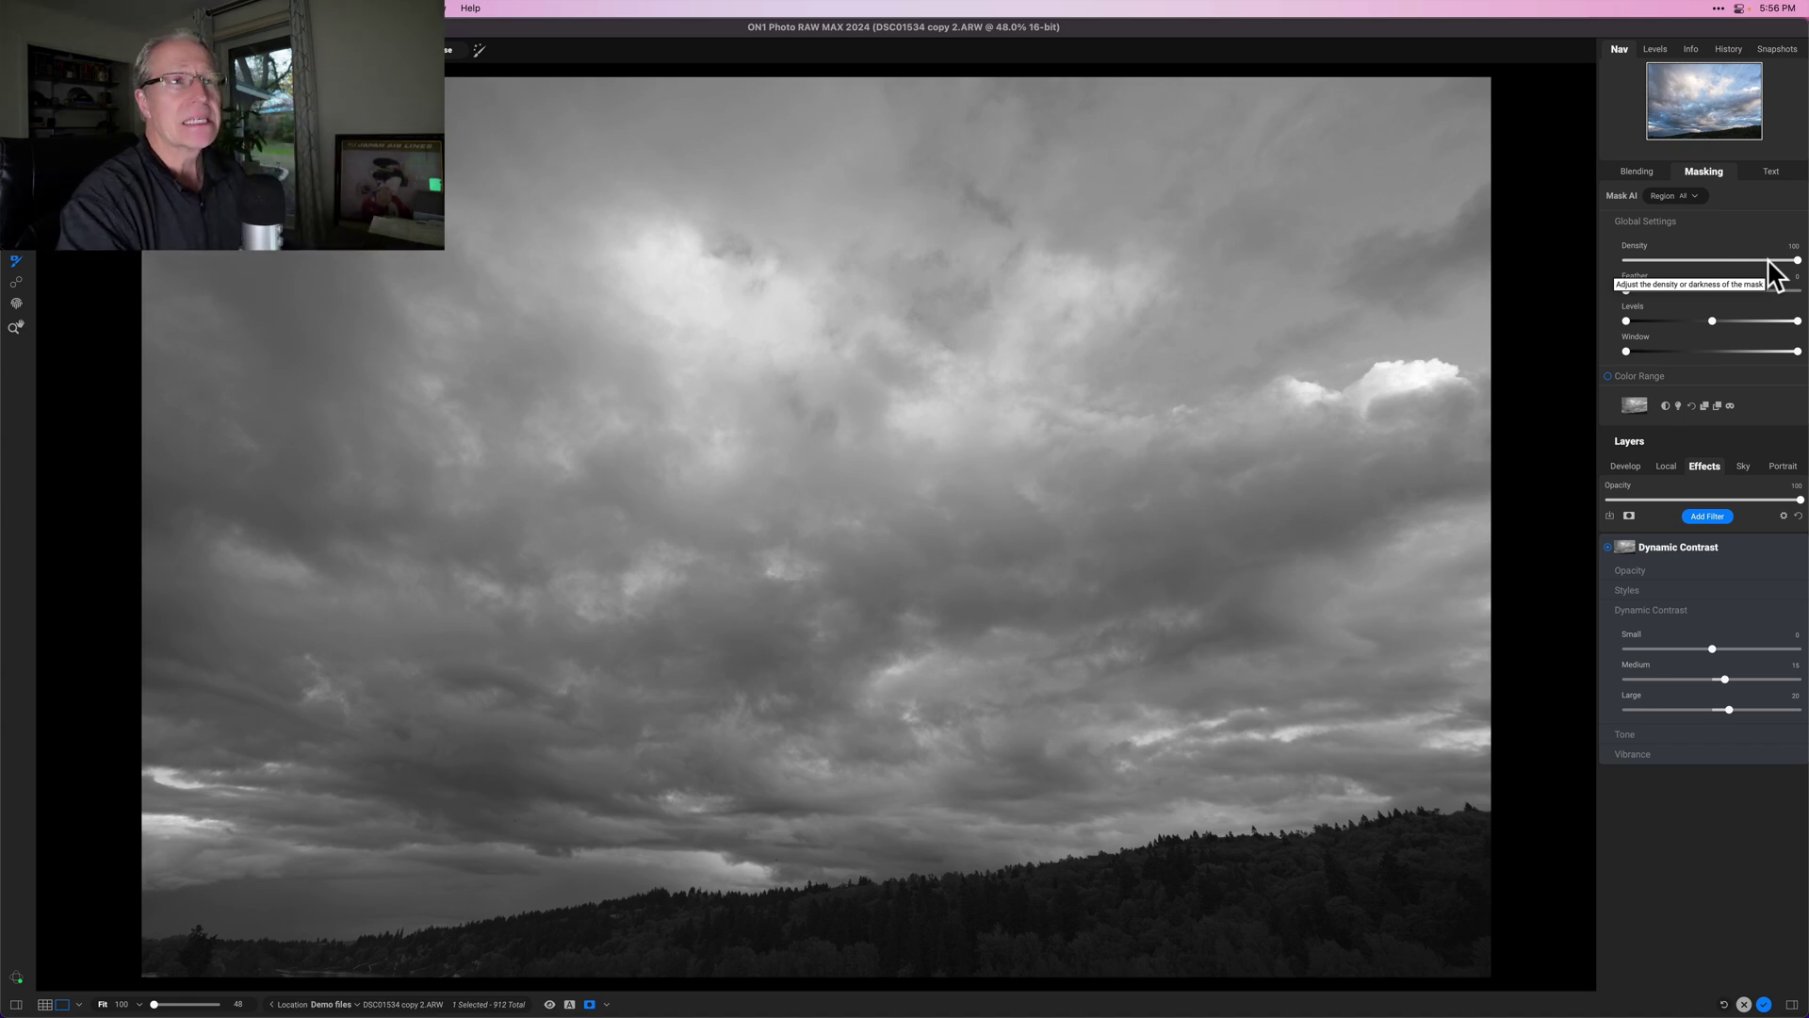
left_click(1696, 264)
left_click(1709, 265)
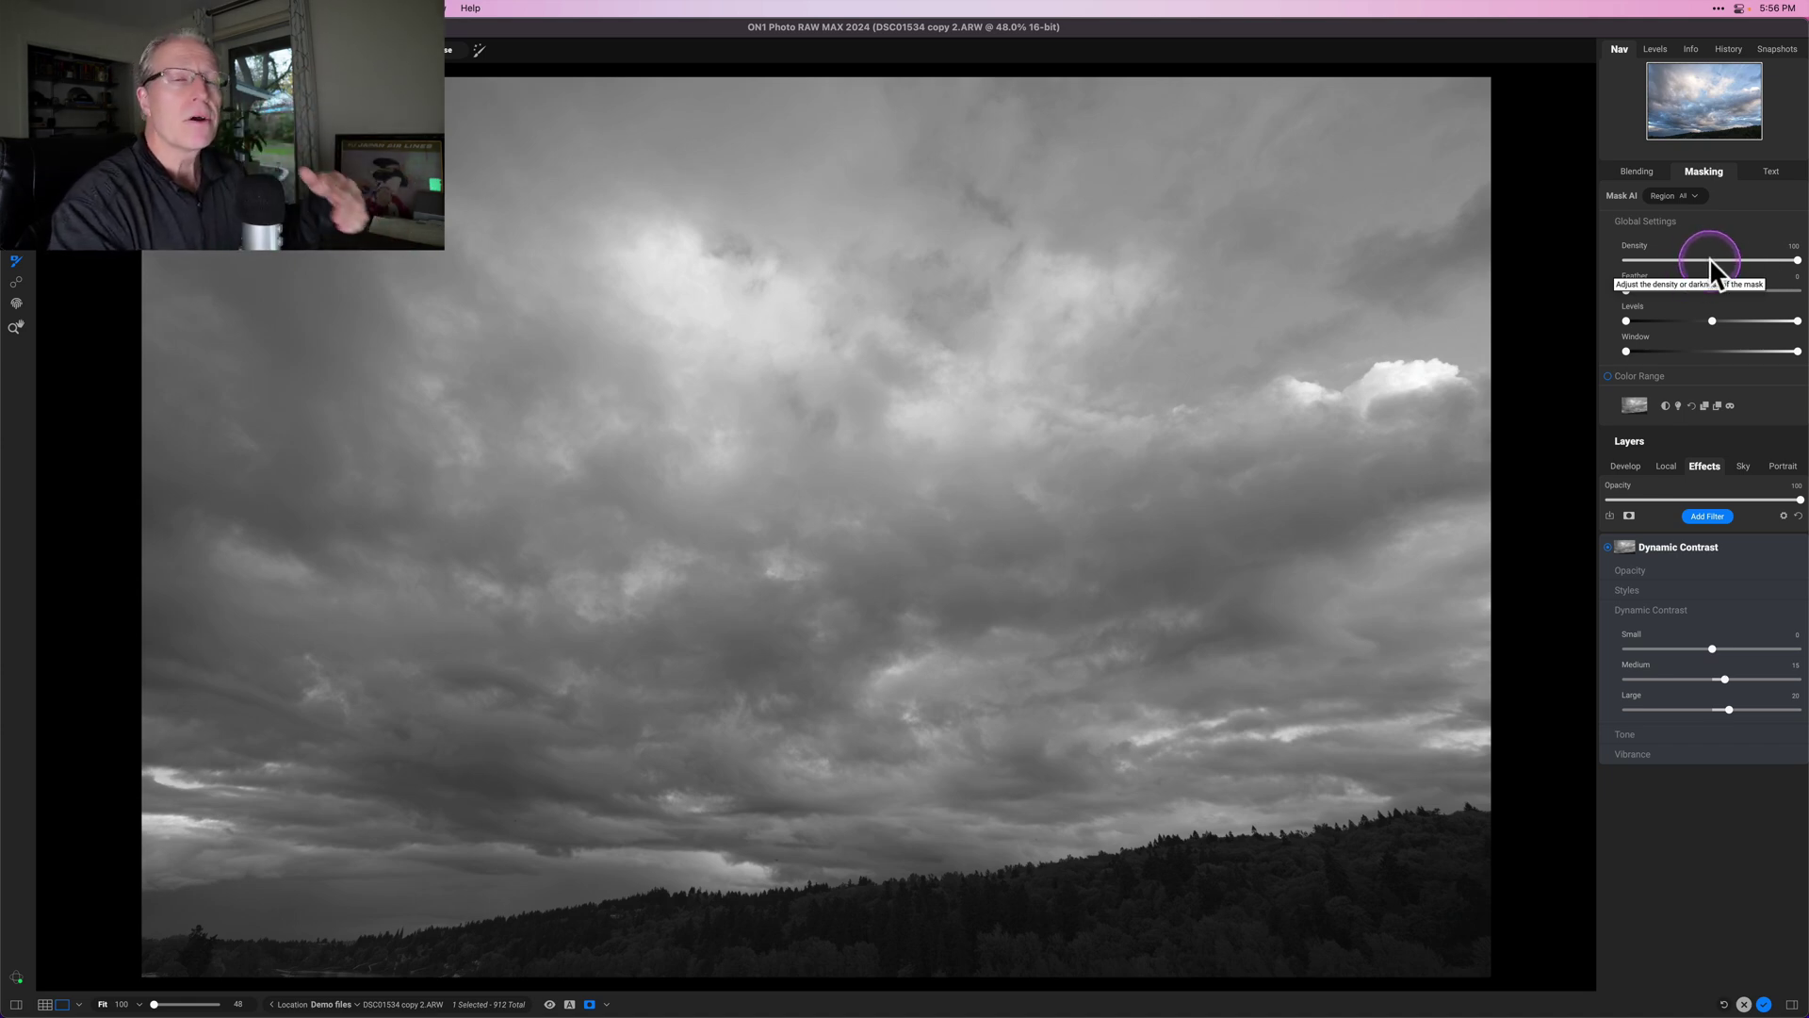
left_click(1659, 401)
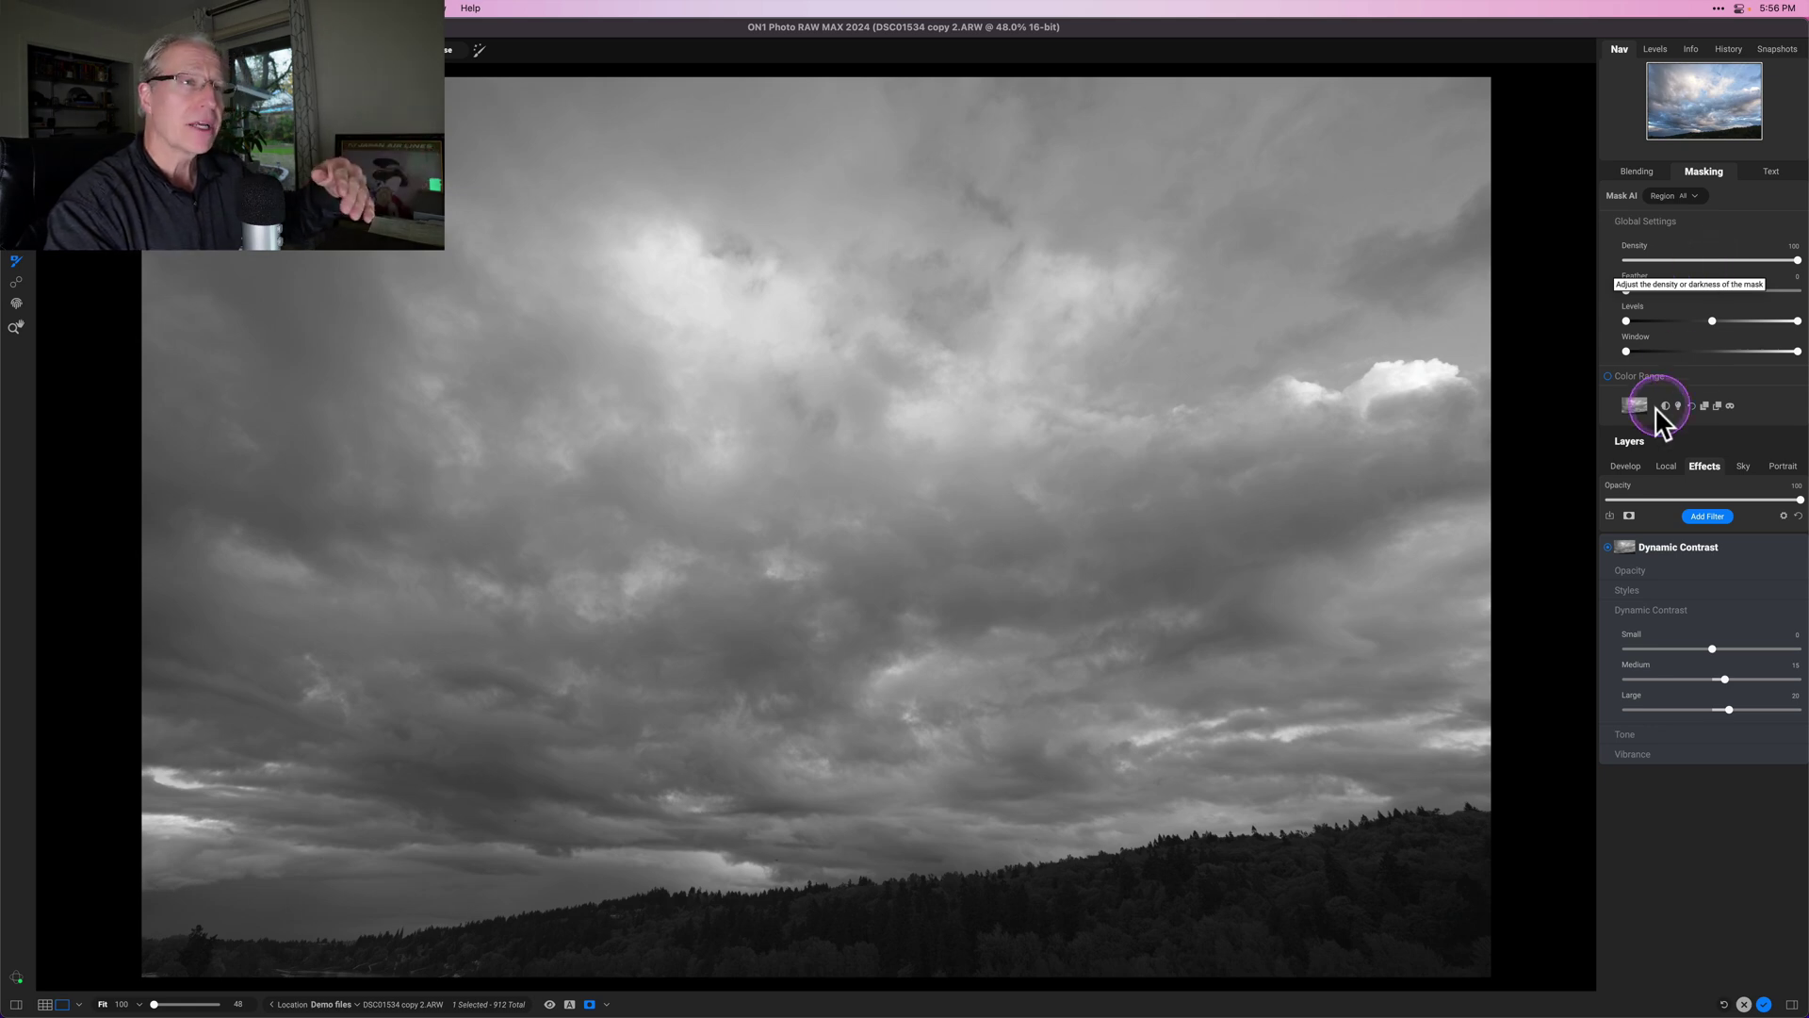
left_click(1712, 268)
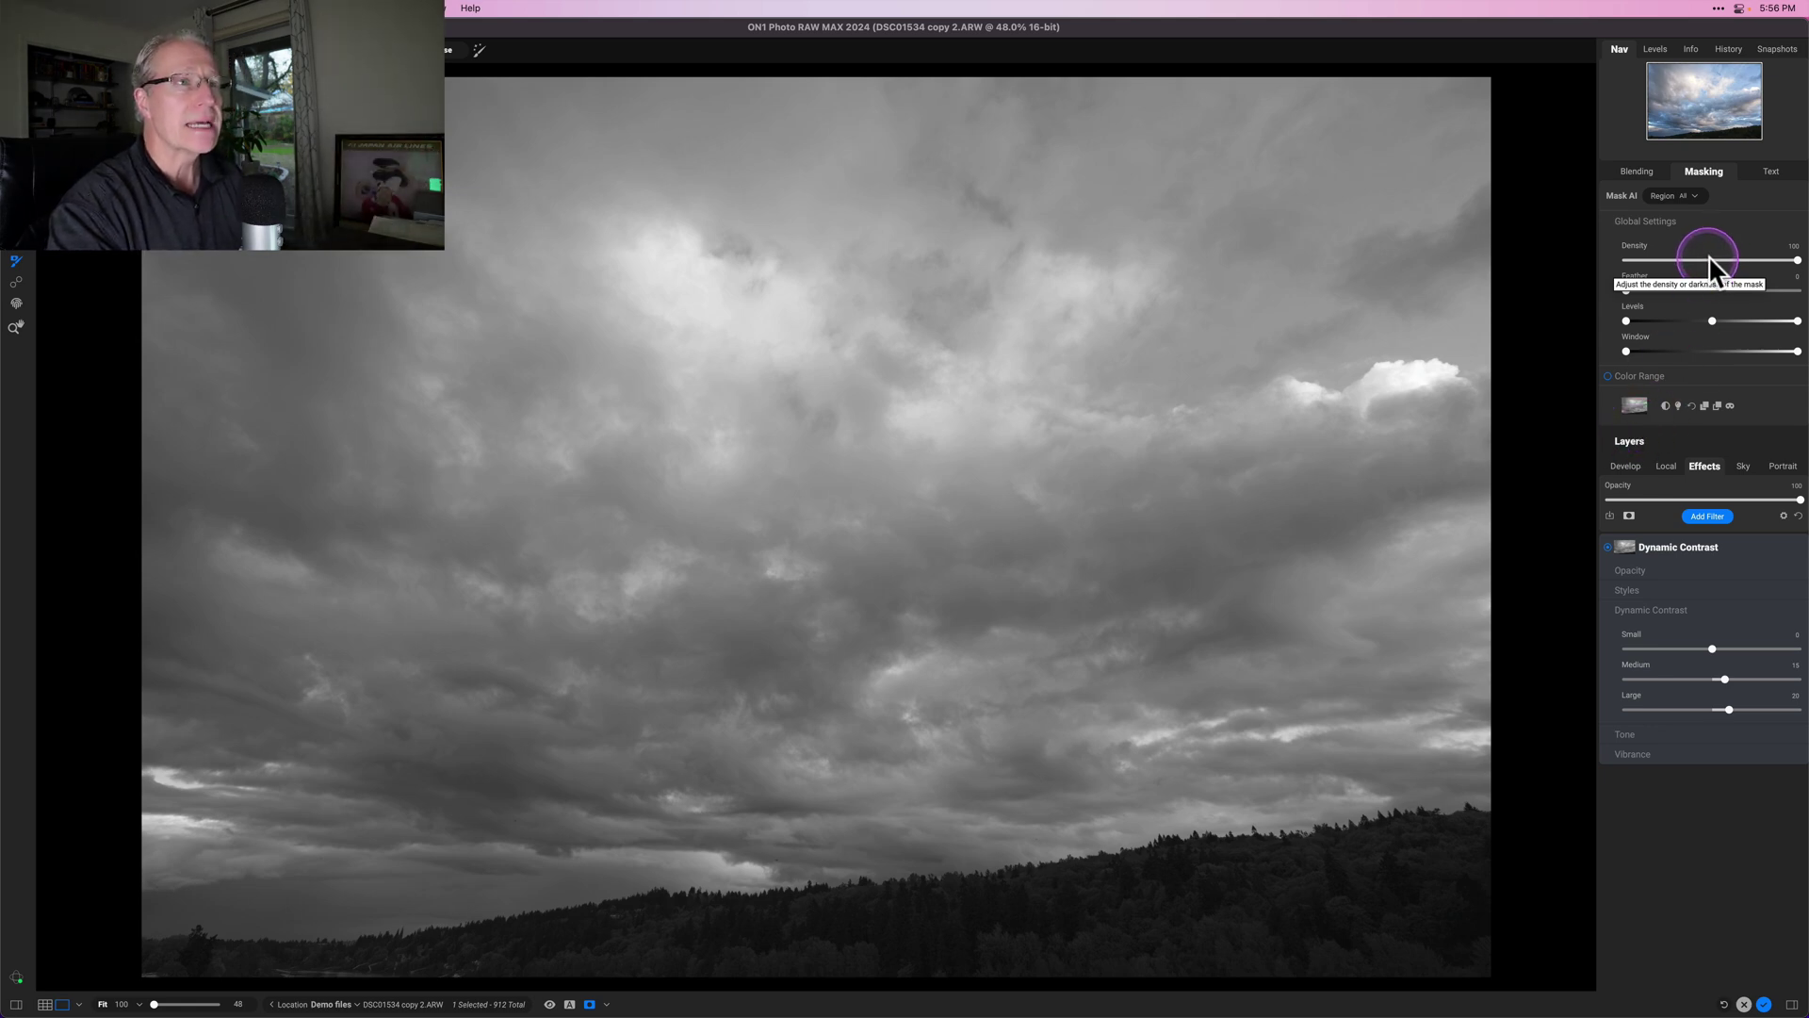
left_click(1712, 260)
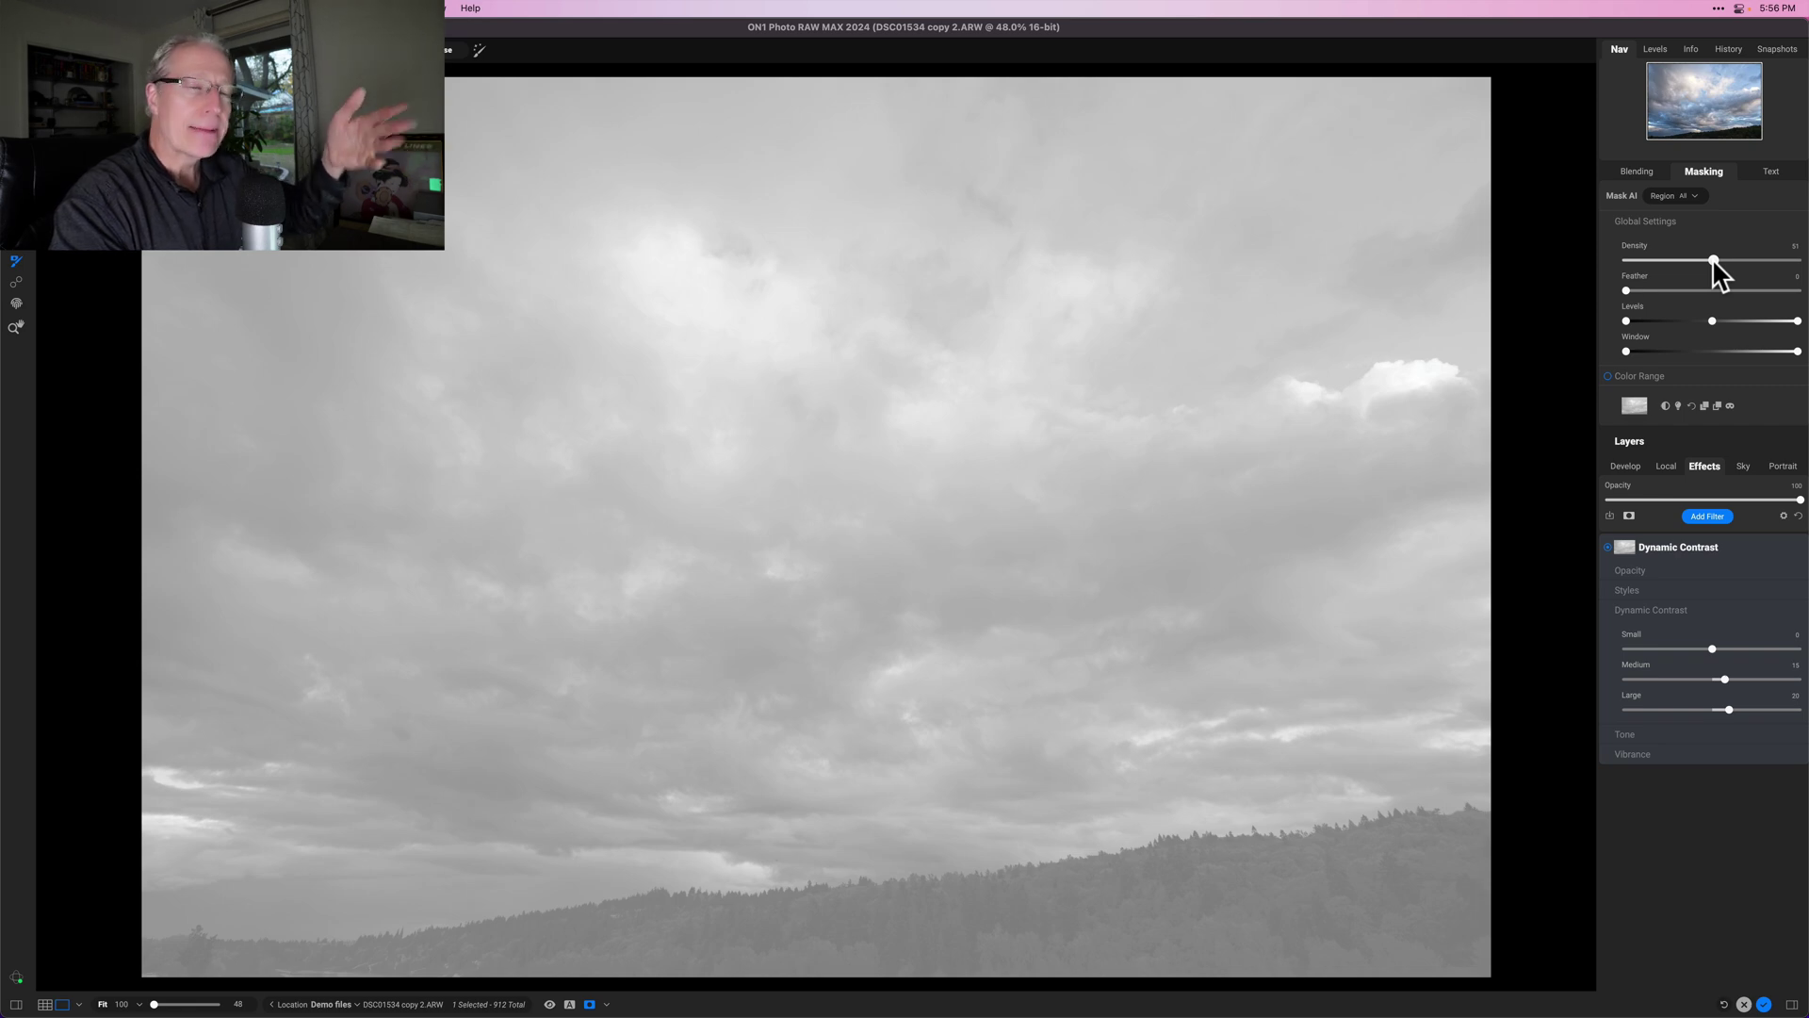
left_click_drag(1711, 258, 1713, 258)
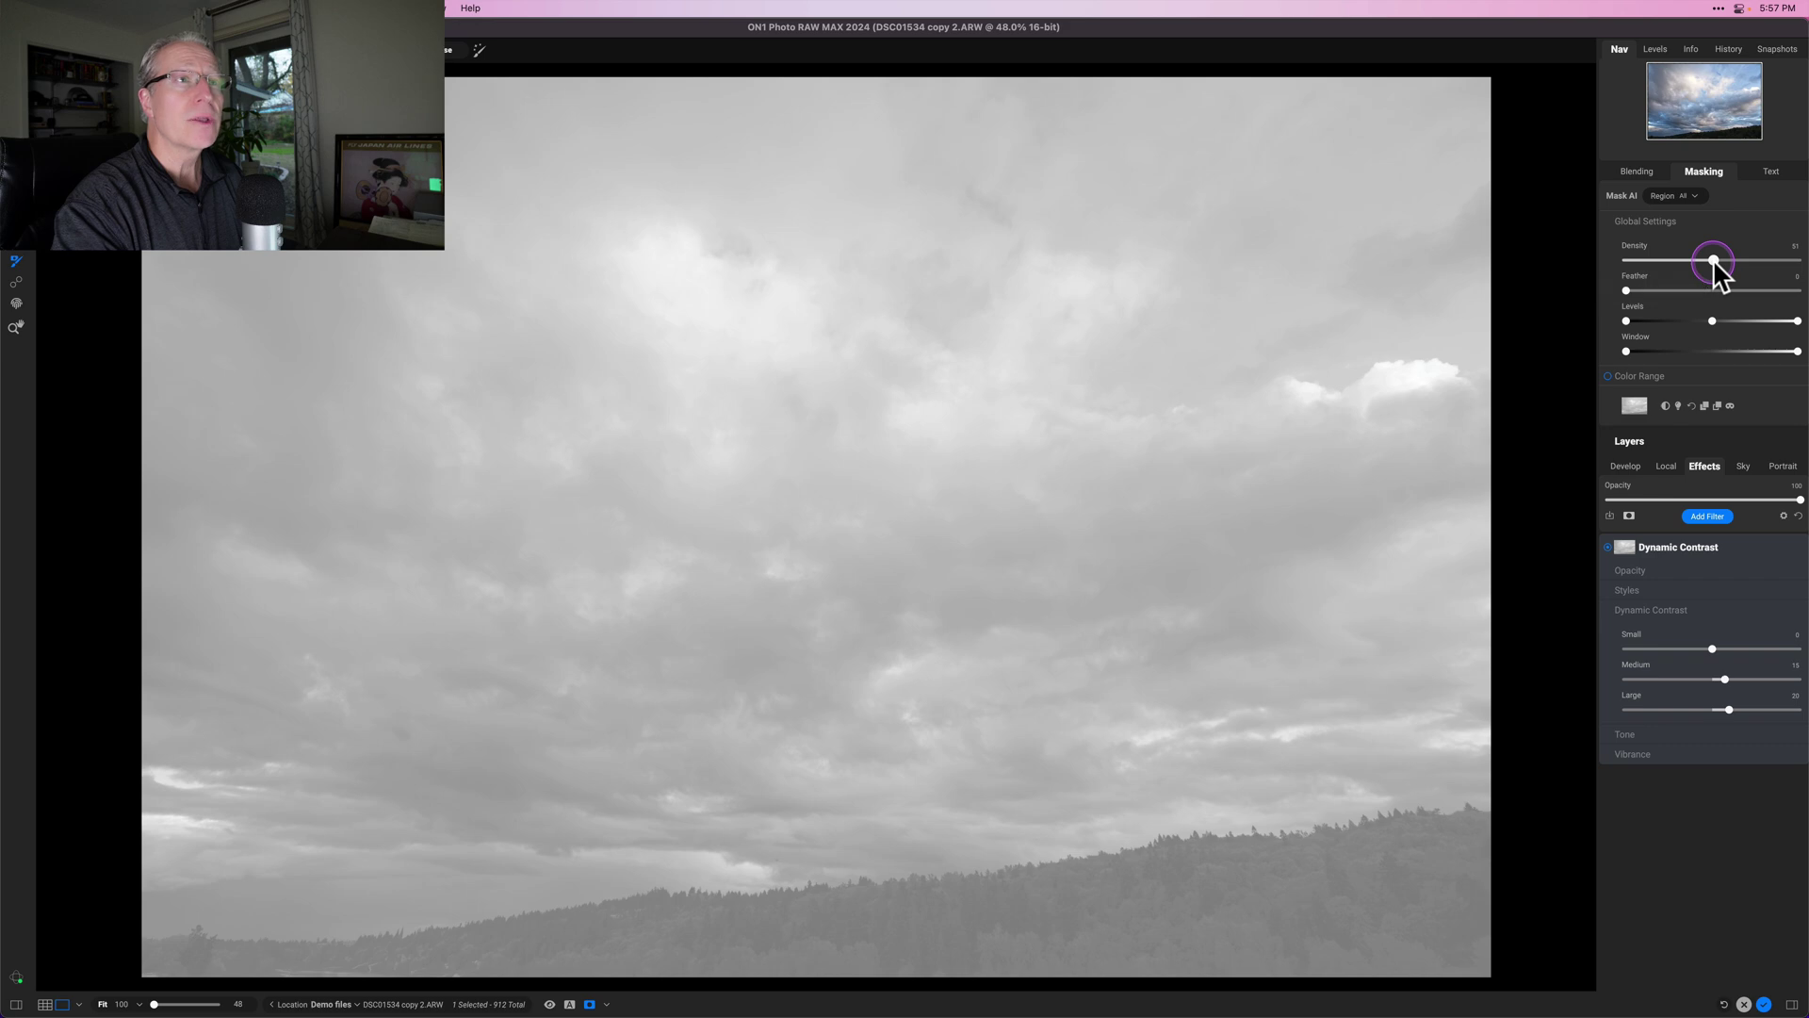
mouse_move(1713, 260)
left_mouse_down()
mouse_move(1657, 255)
mouse_move(1696, 260)
left_mouse_up()
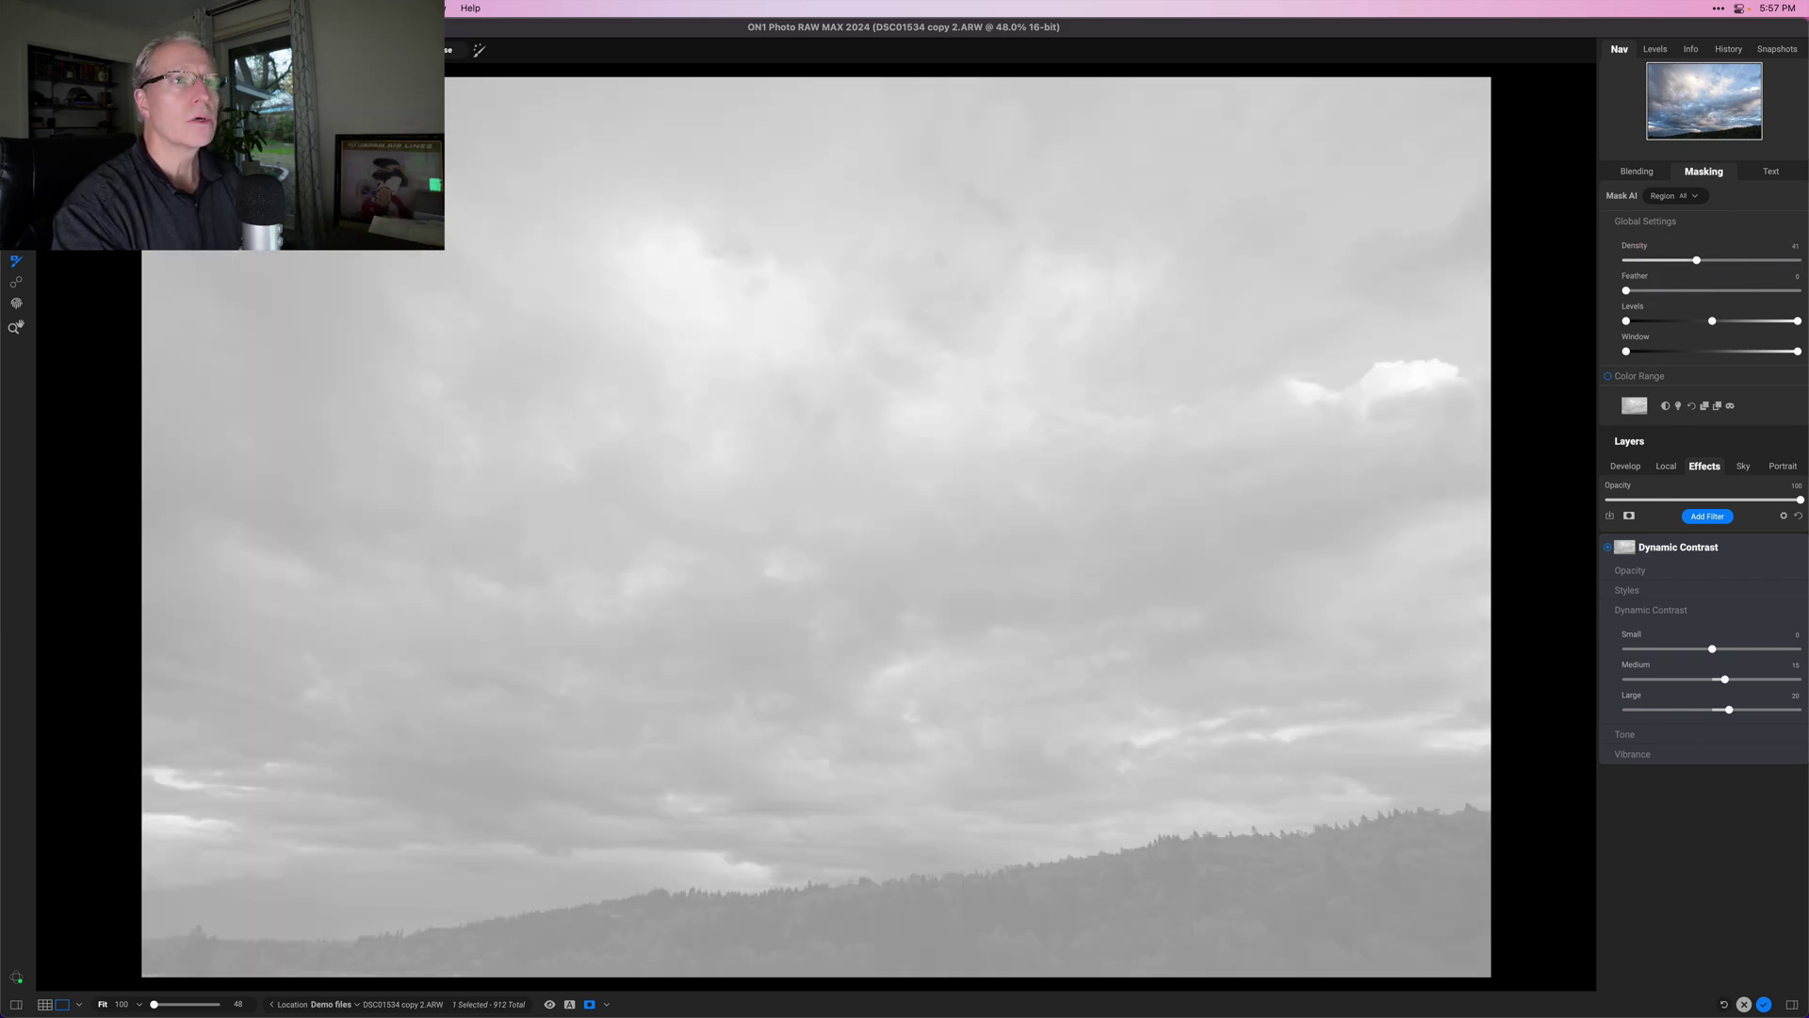
double_click(1696, 260)
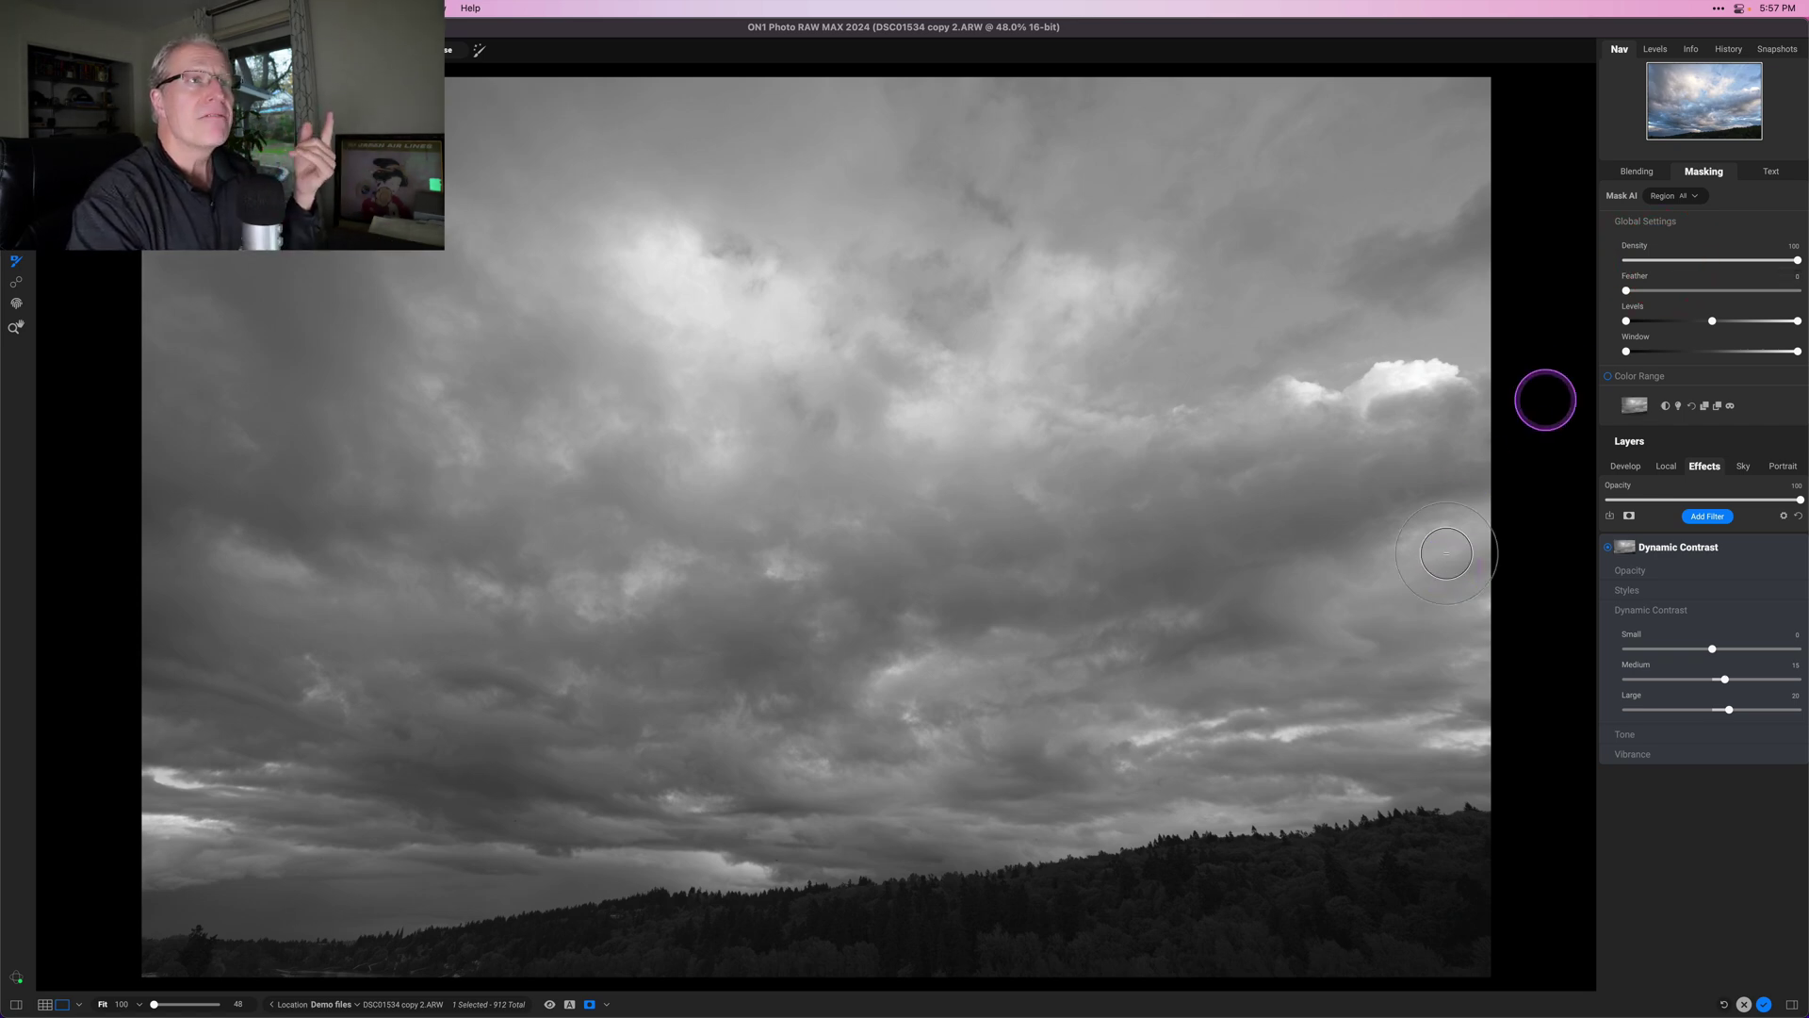
left_click(1679, 291)
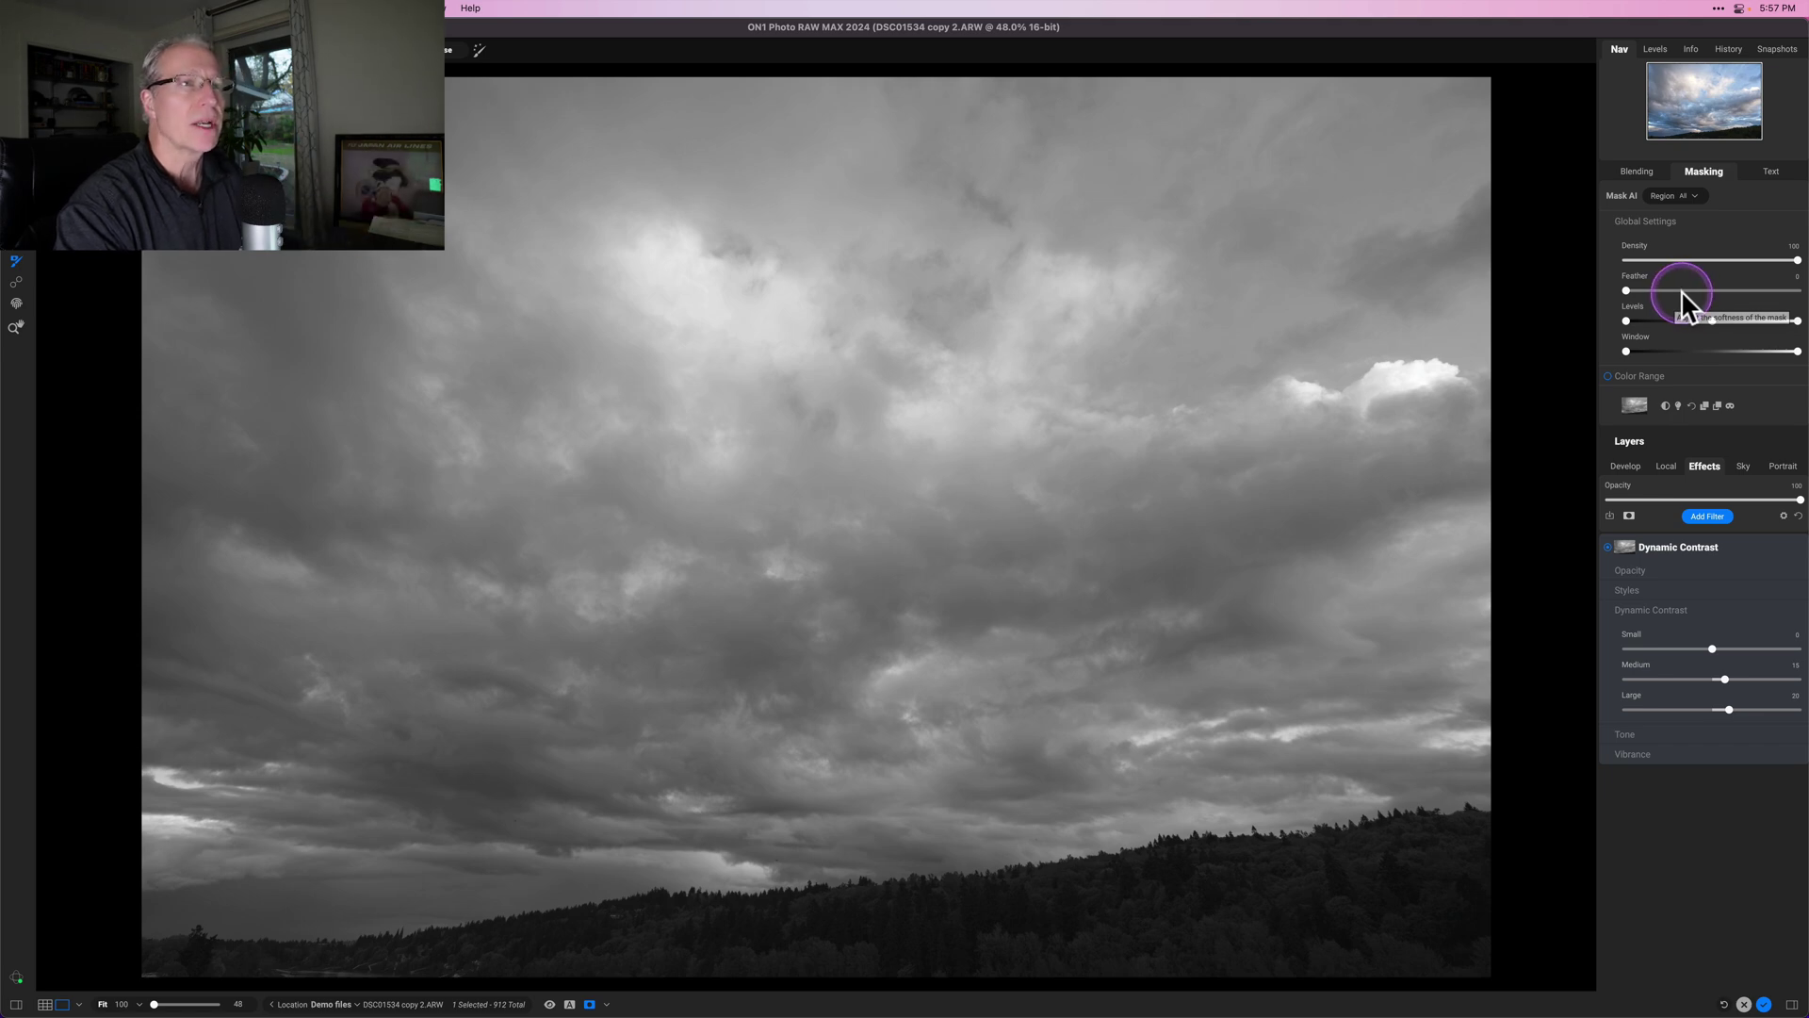
left_click_drag(1684, 292, 1735, 288)
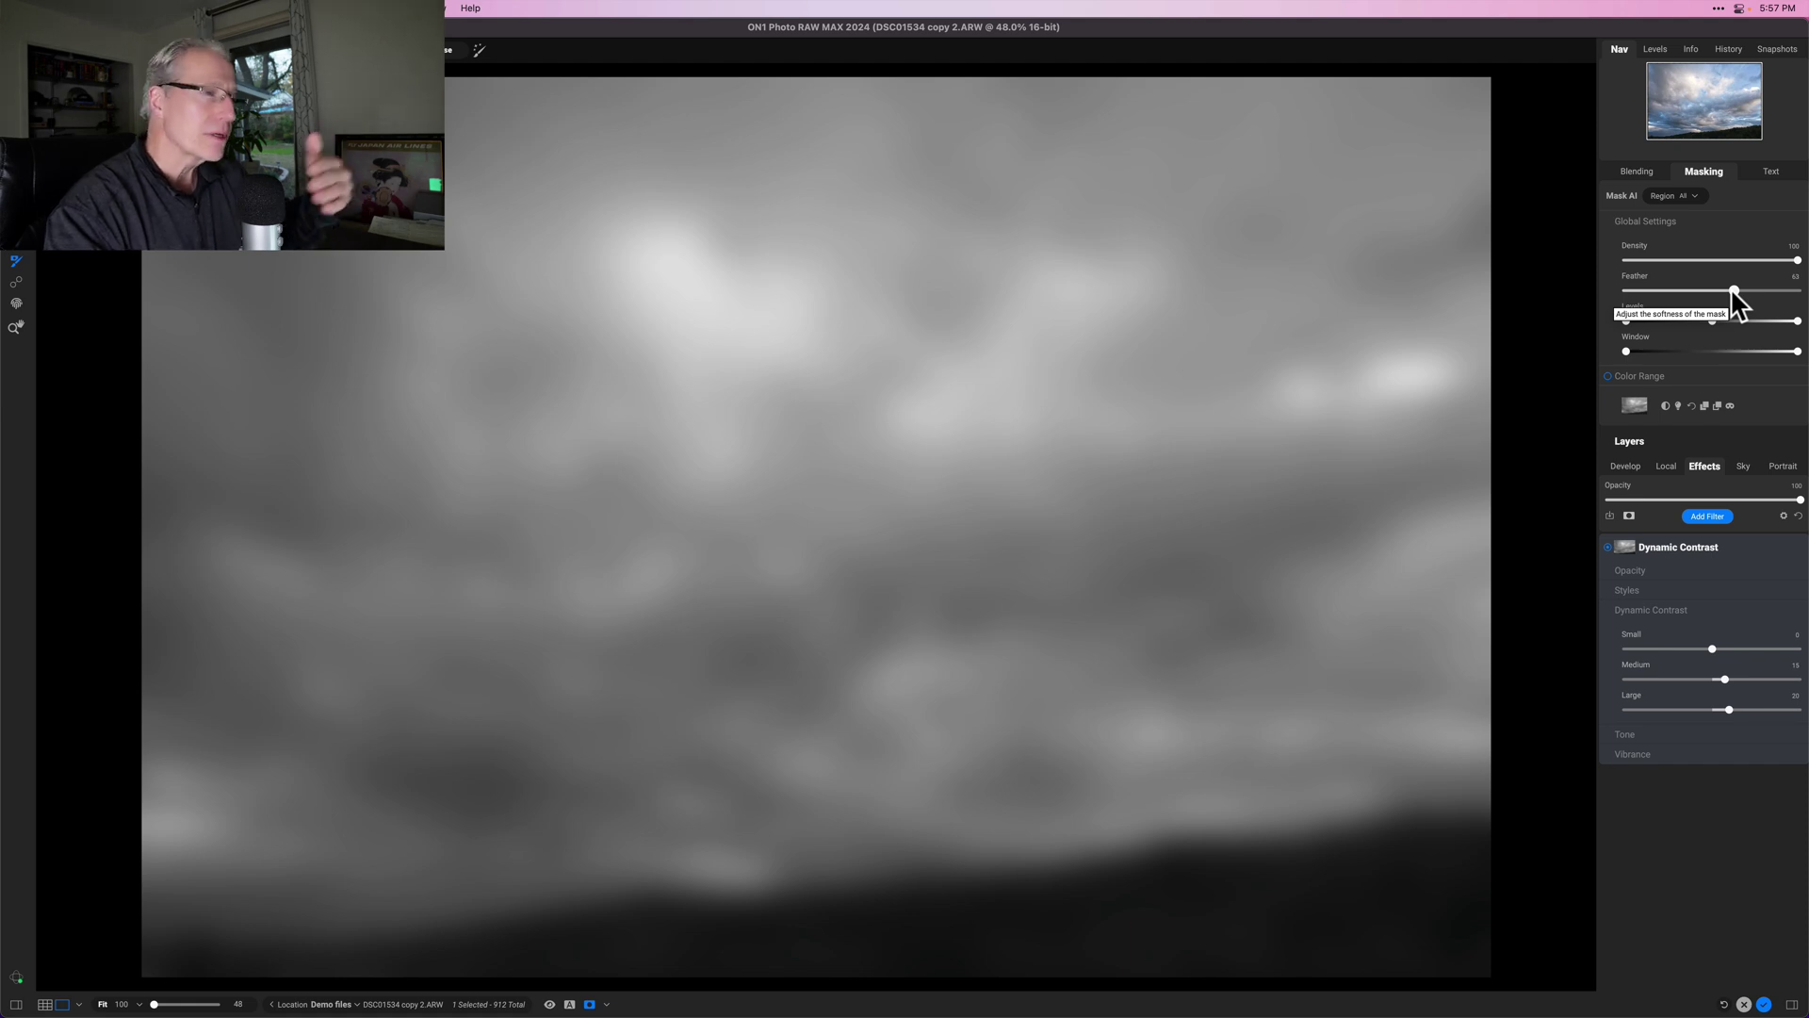
left_click_drag(1734, 291, 1564, 302)
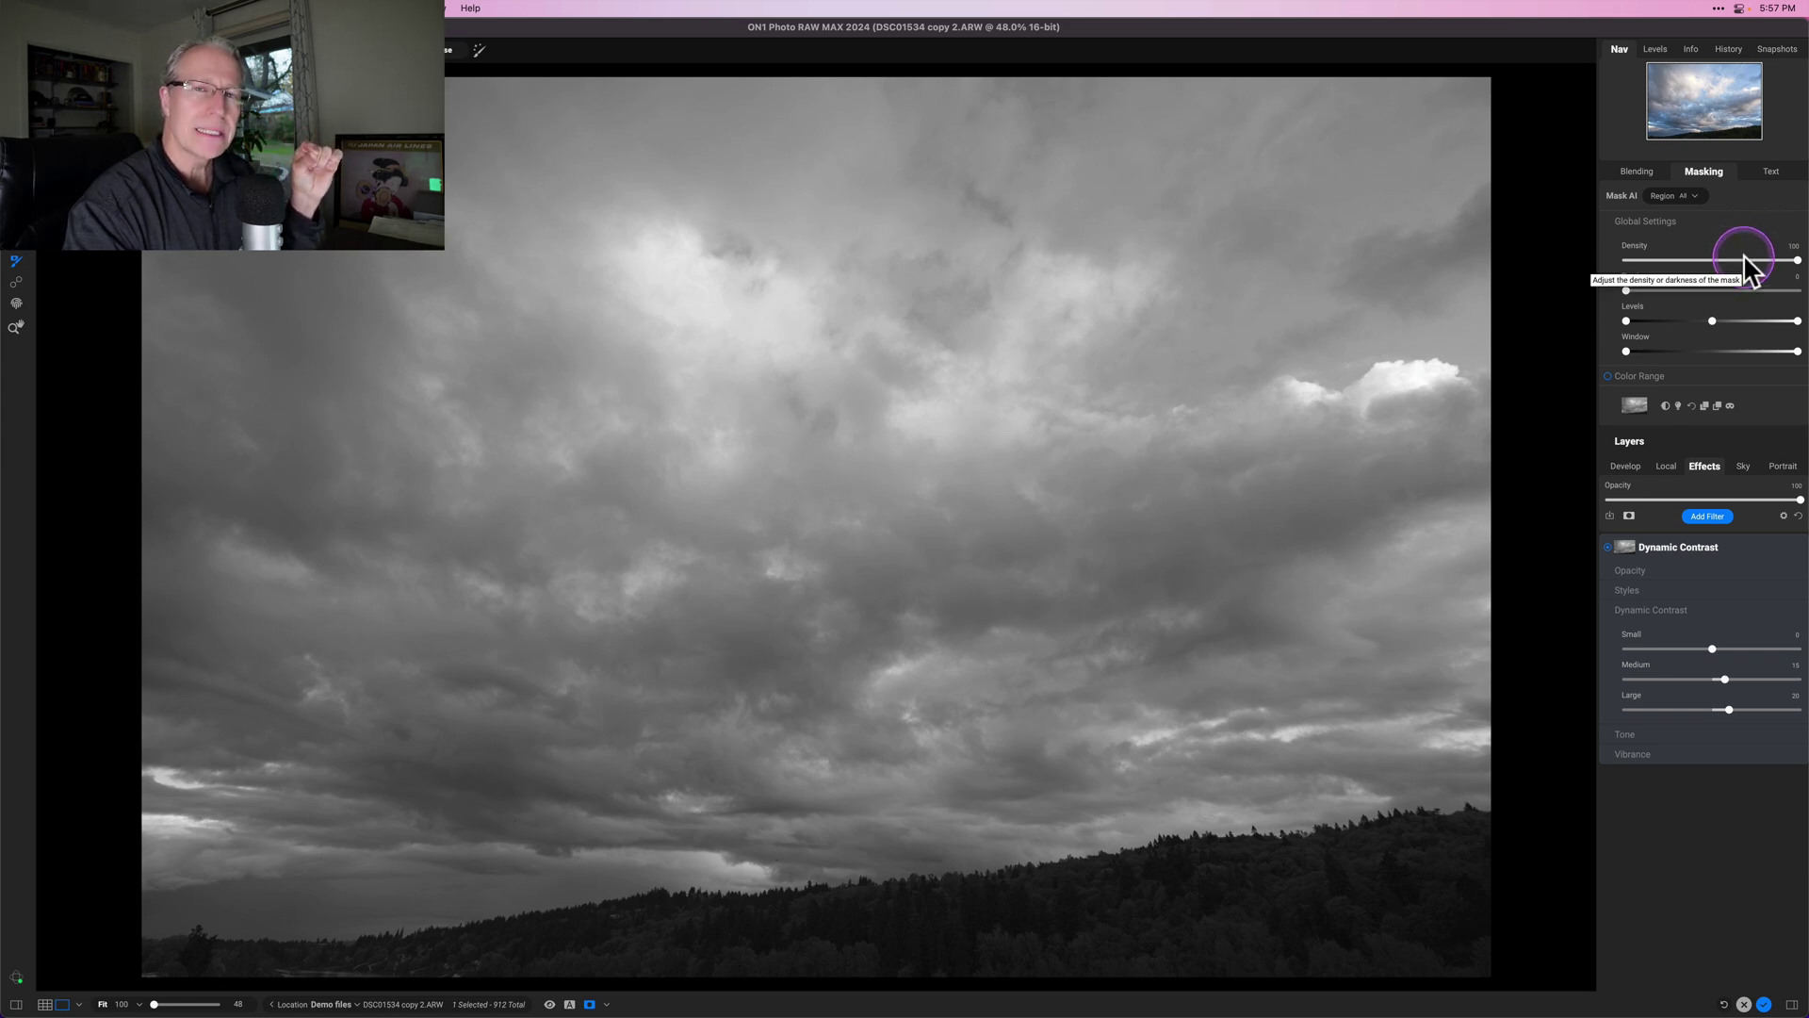
left_click(1231, 606)
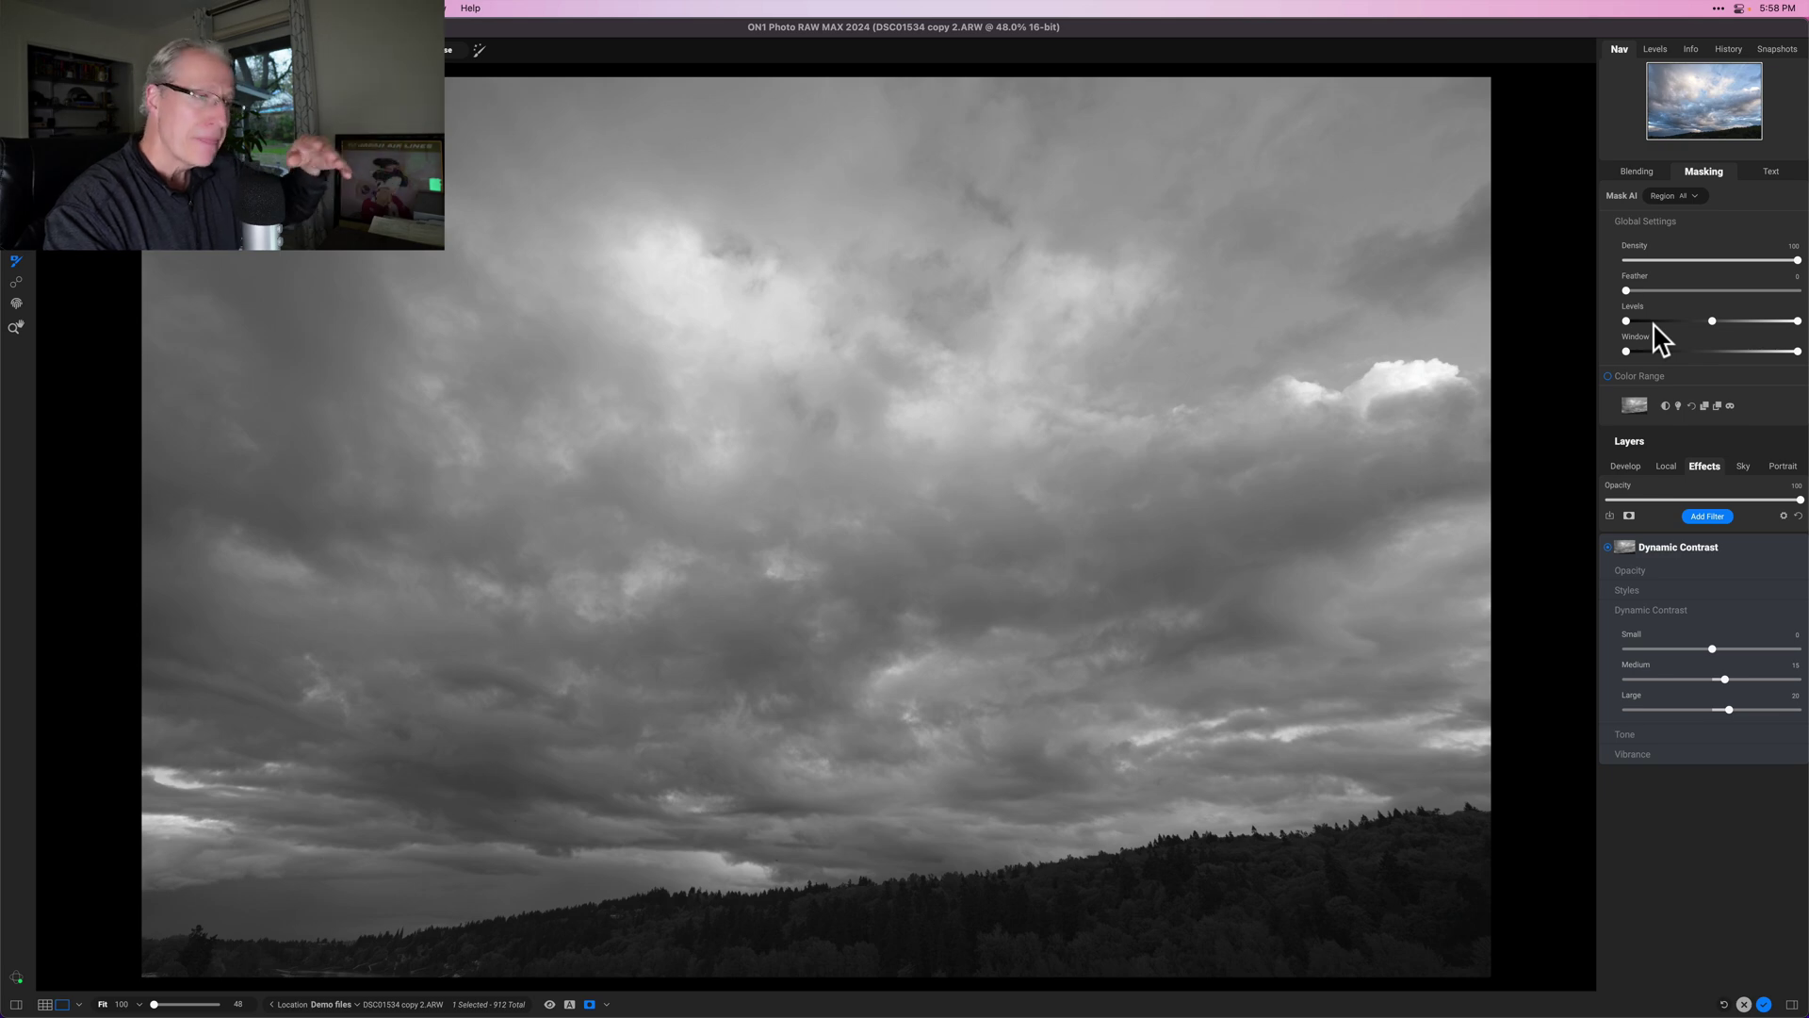
Try out the mask's Levels black-point and white-point handles under Global Settings
left_click(1715, 313)
left_click(1665, 323)
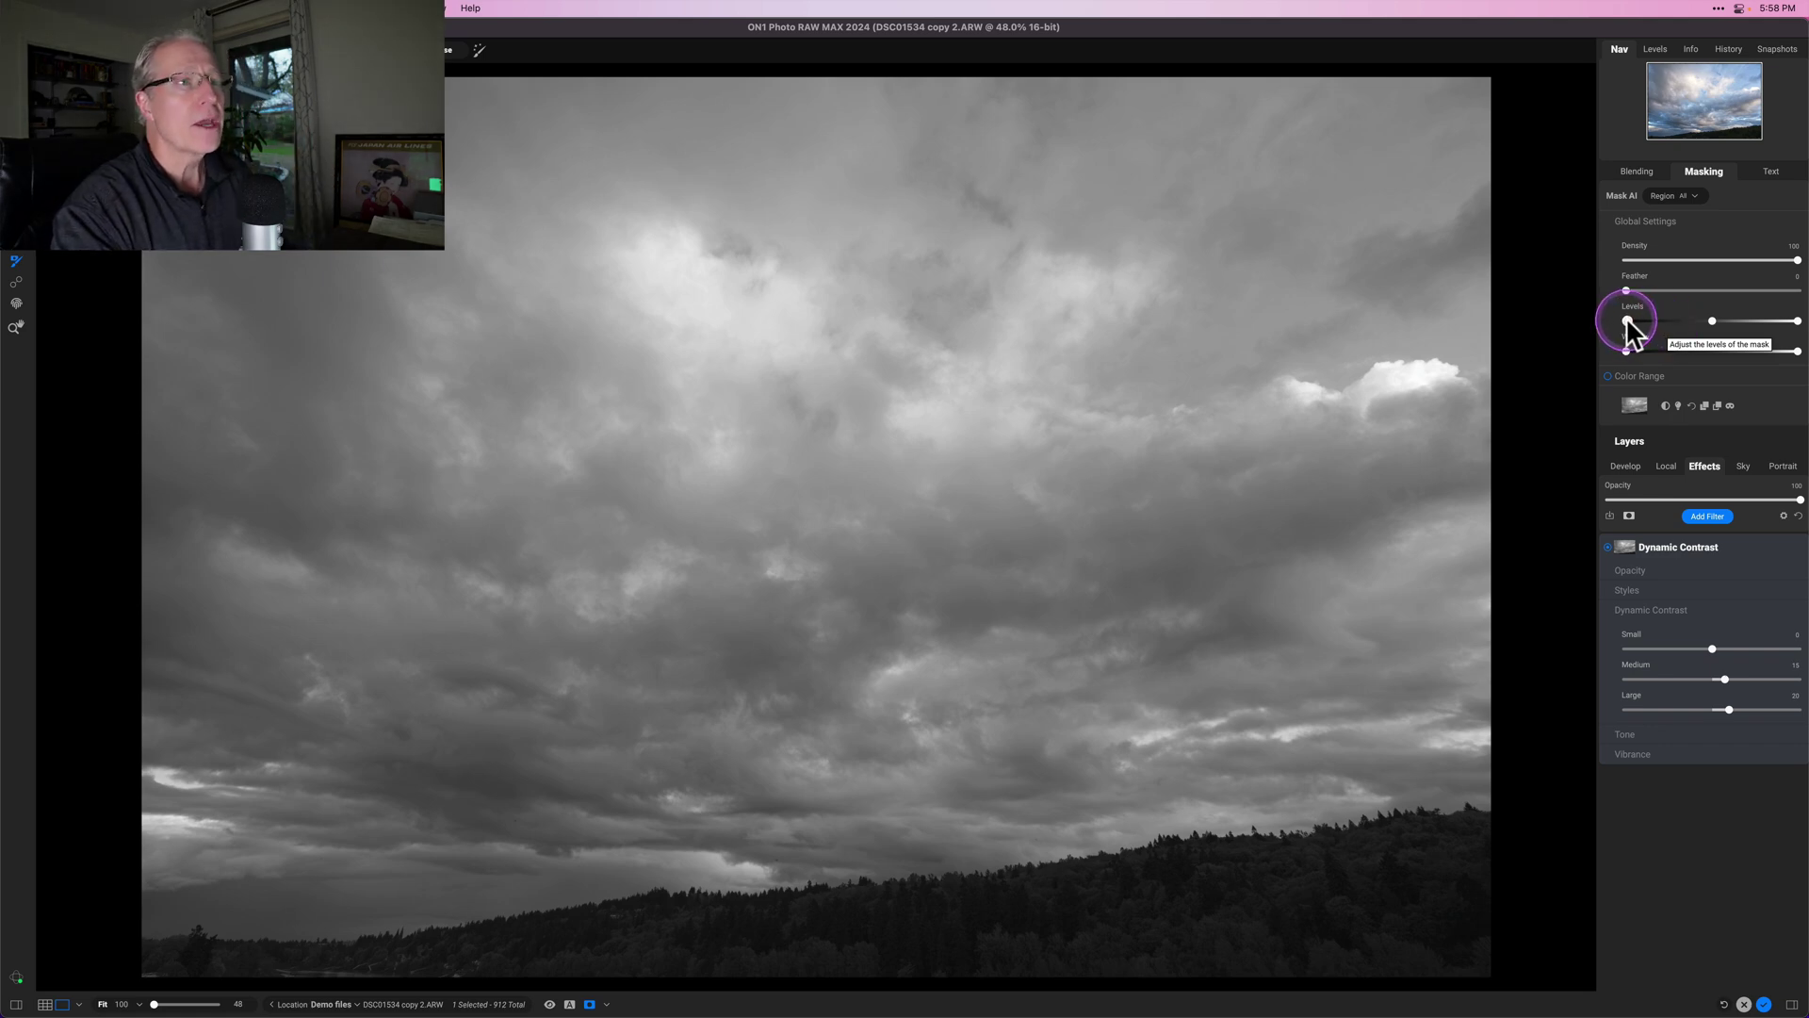
left_click(1626, 316)
mouse_move(1626, 317)
left_mouse_down()
mouse_move(1709, 317)
mouse_move(1646, 321)
left_mouse_up()
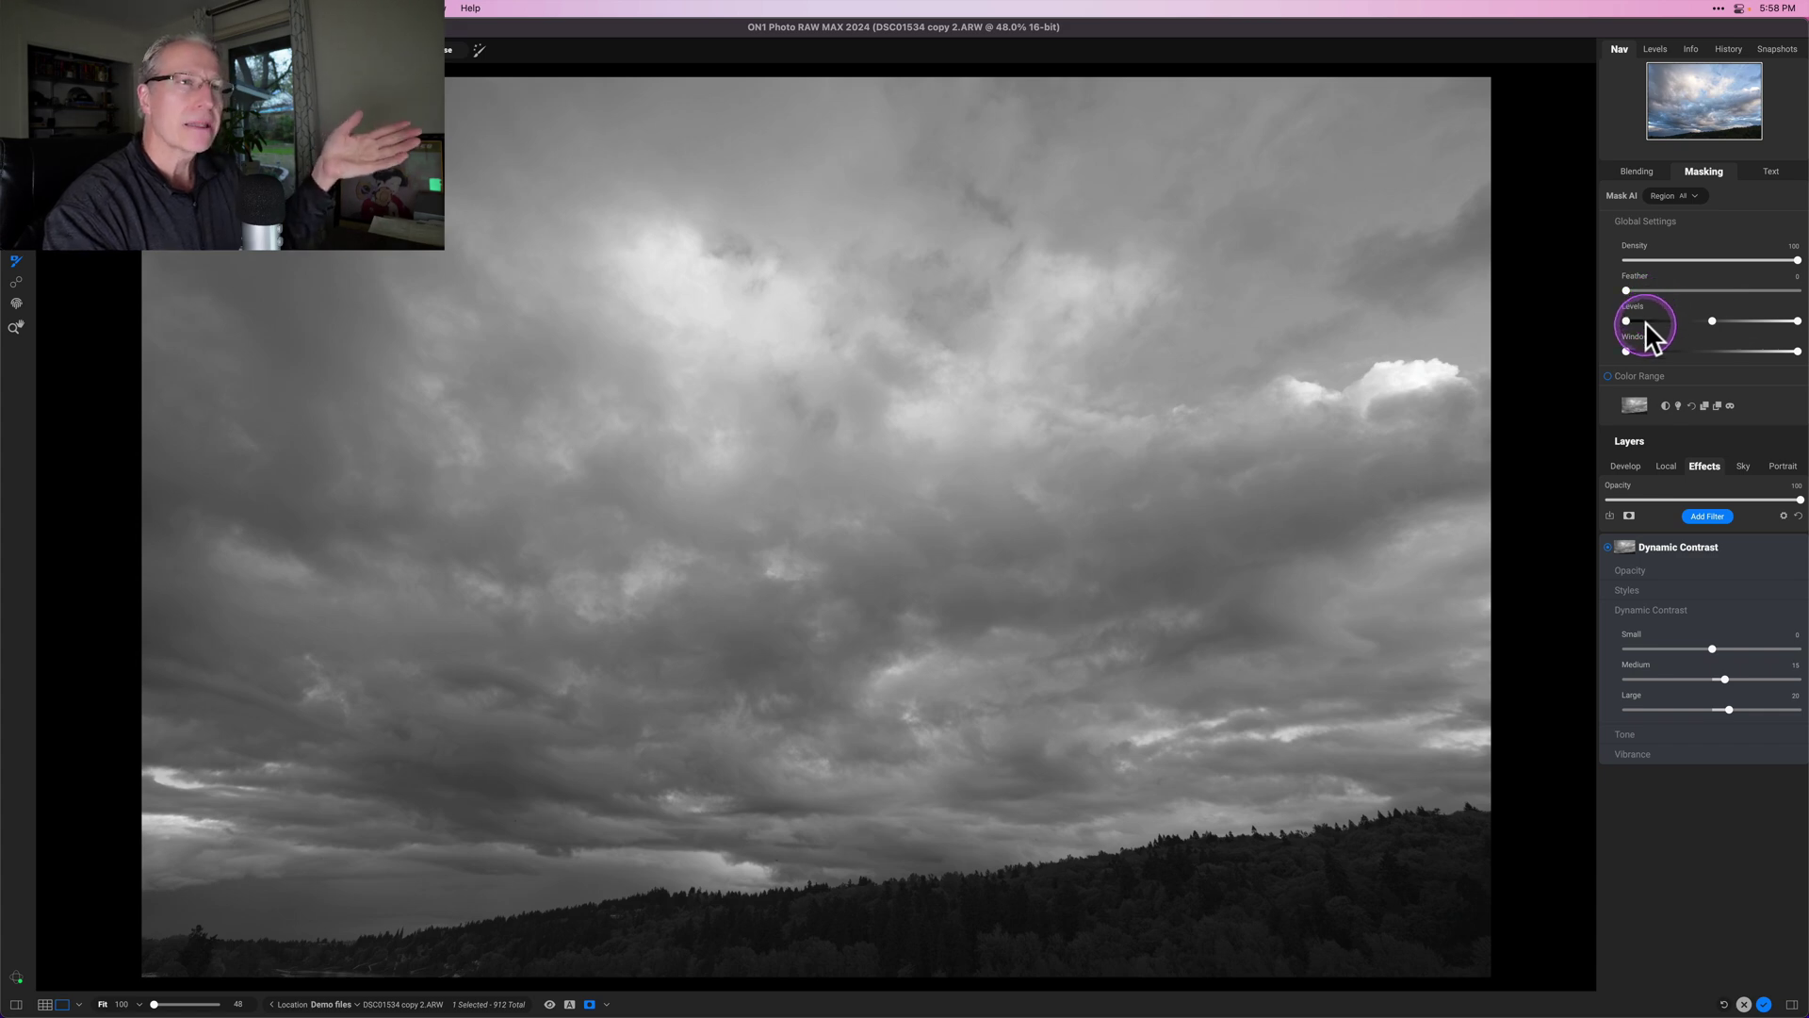
left_click(1796, 321)
left_click(1649, 324)
left_click(1681, 324)
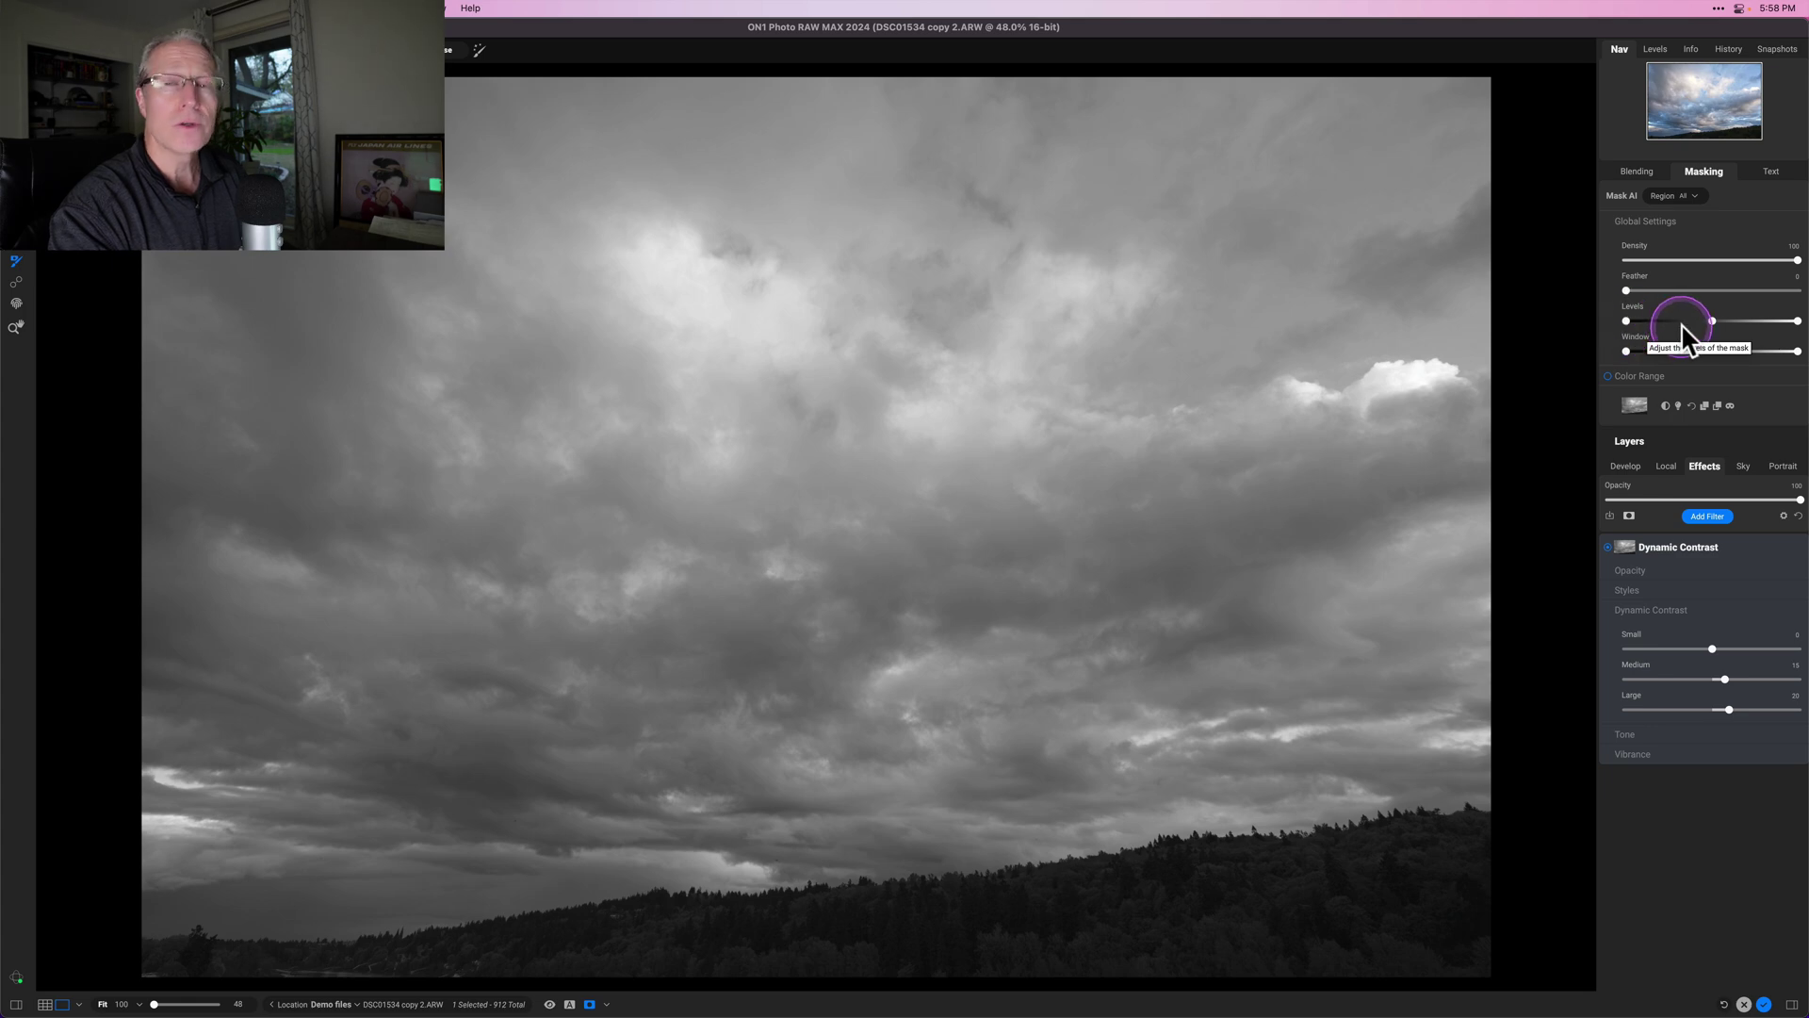
left_click(1797, 321)
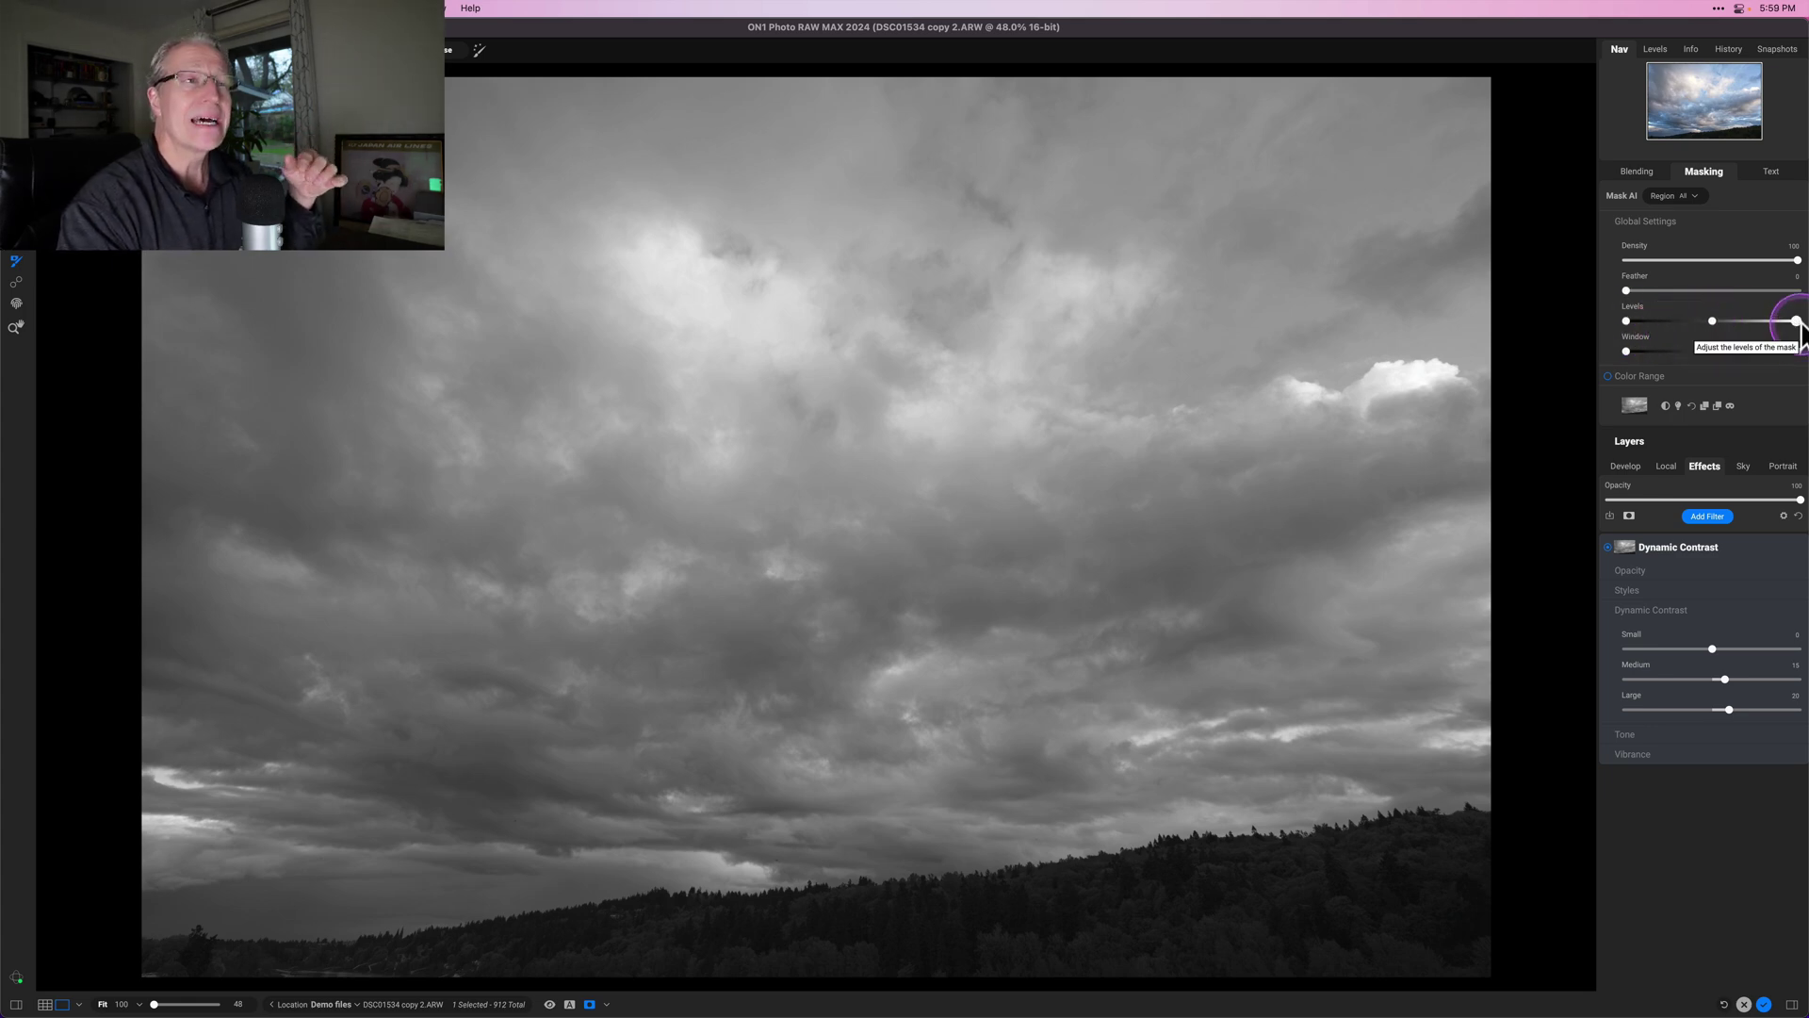
left_click(1627, 322)
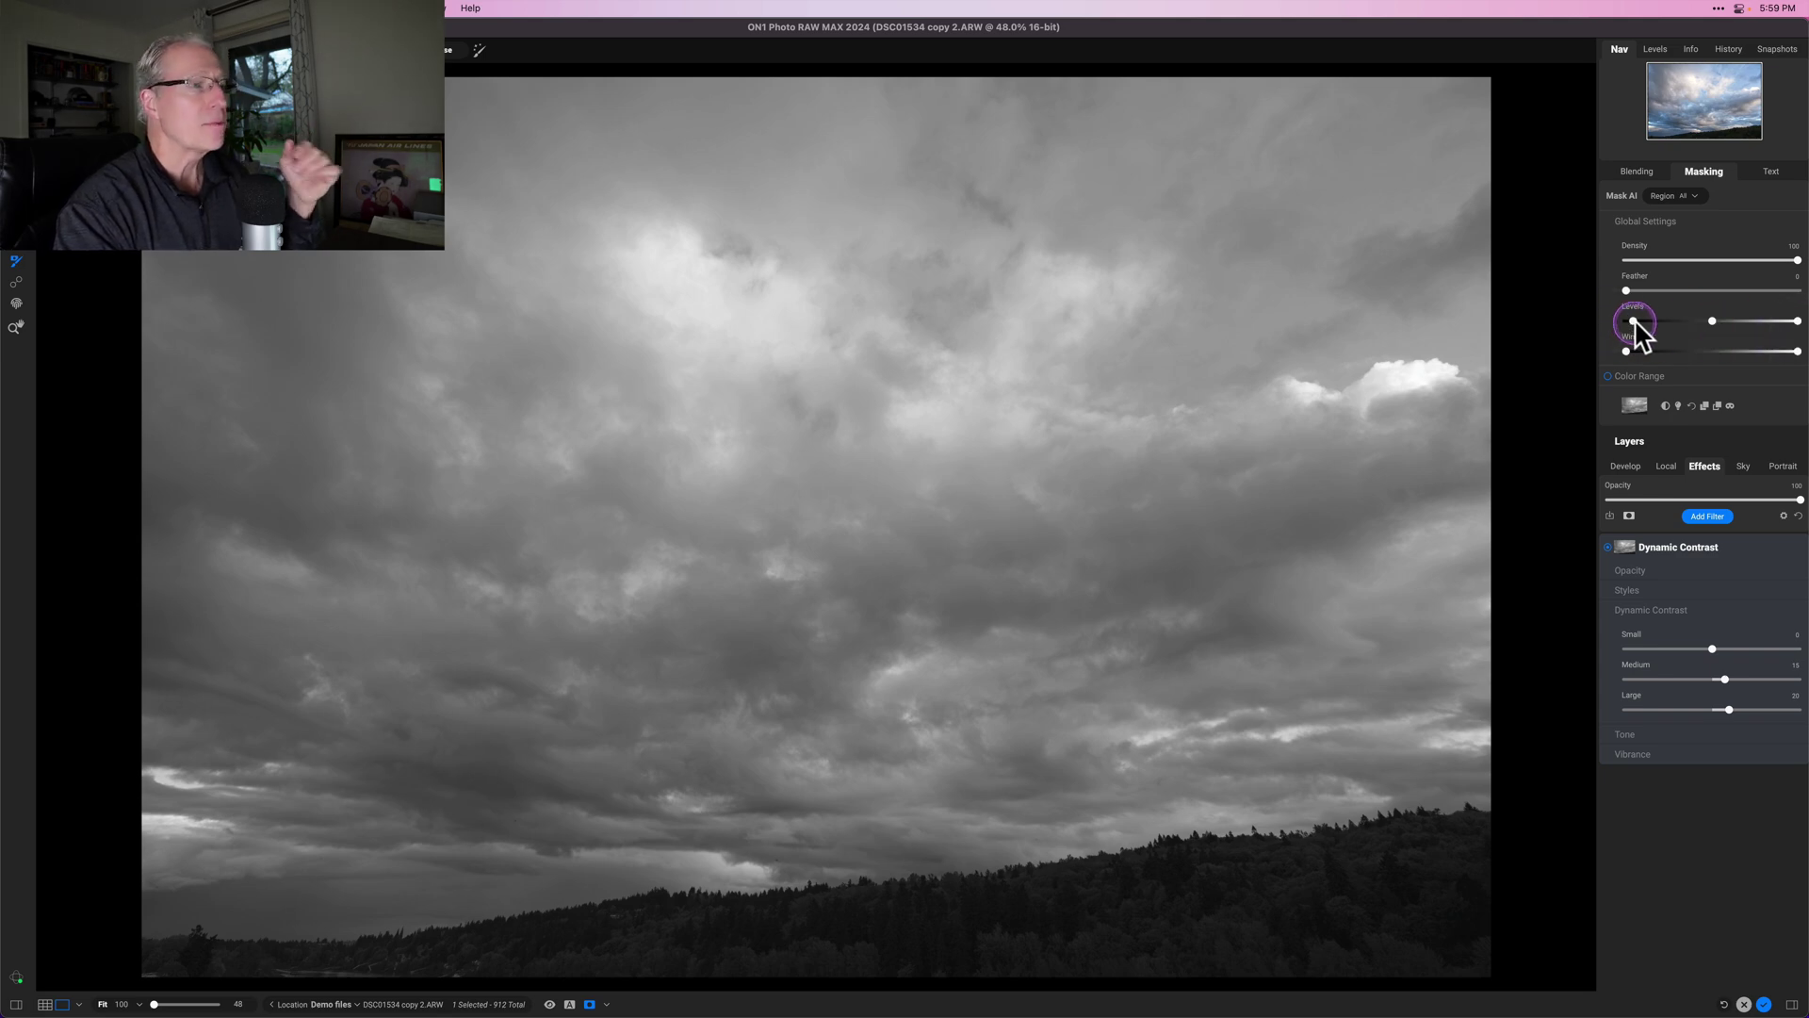
Push the Levels black point right until the treeline goes black while the clouds stay bright
left_click_drag(1634, 322, 1637, 321)
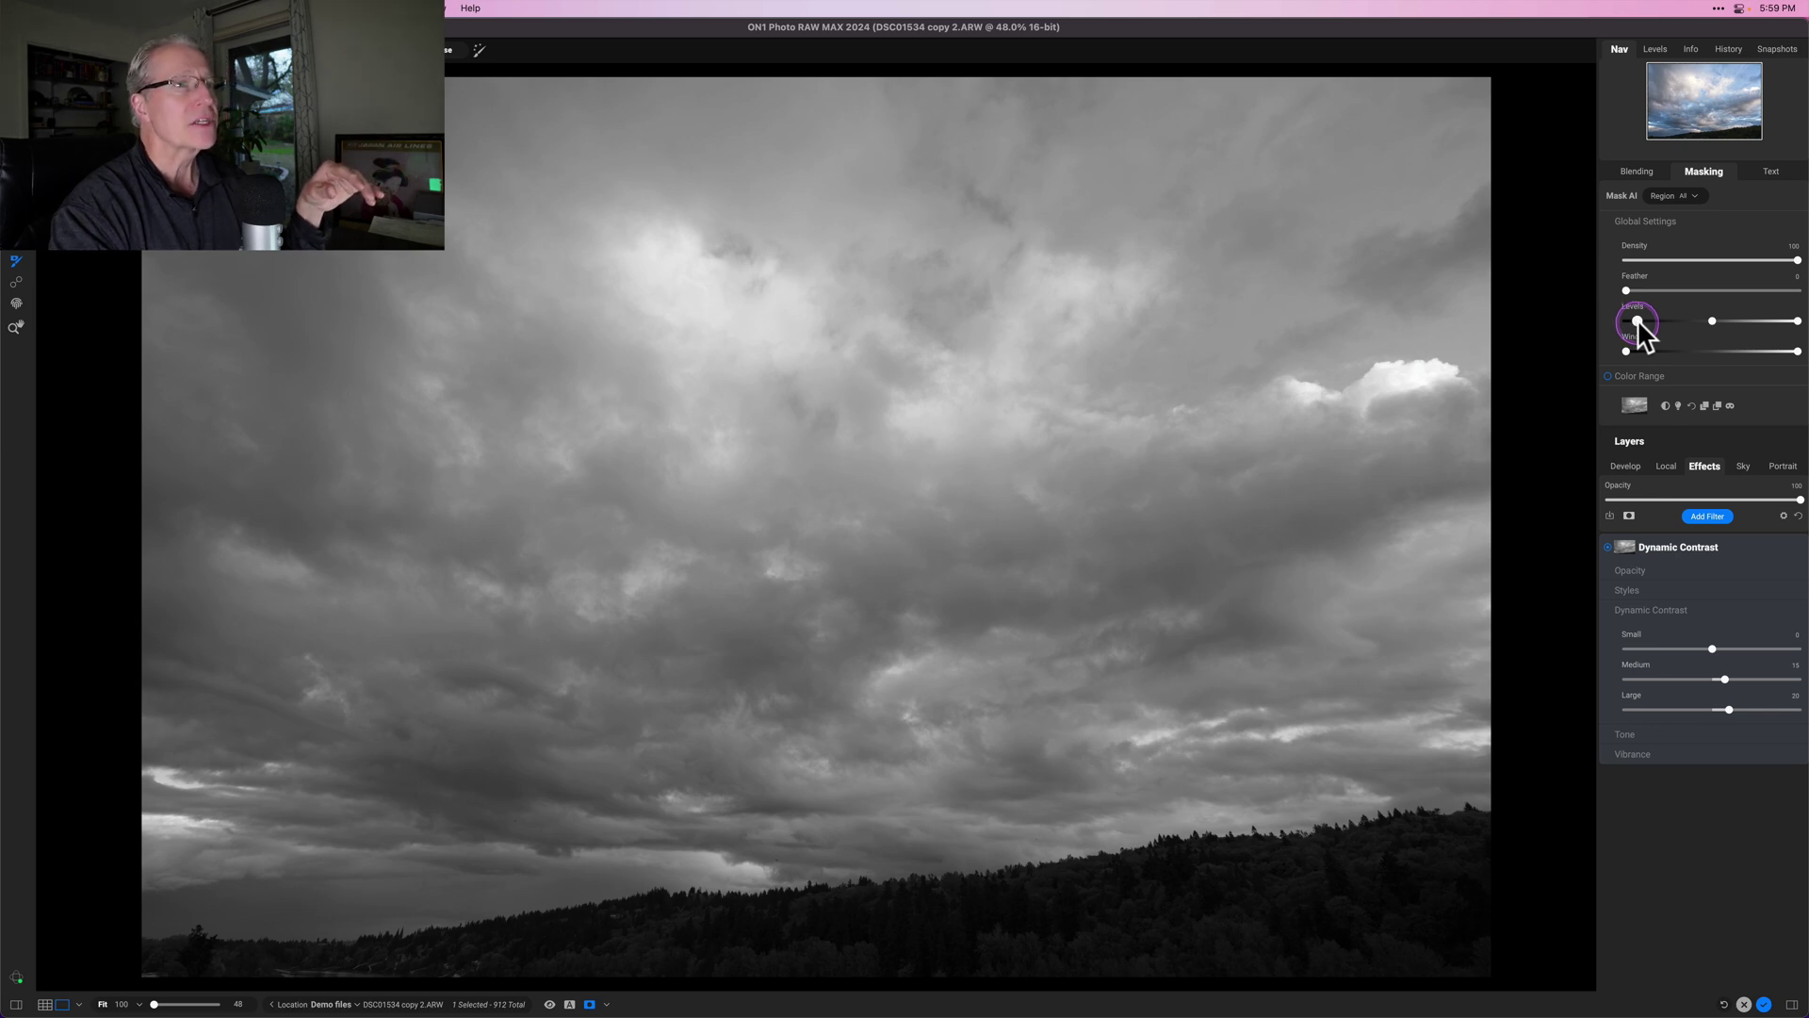
left_click_drag(1645, 319, 1654, 323)
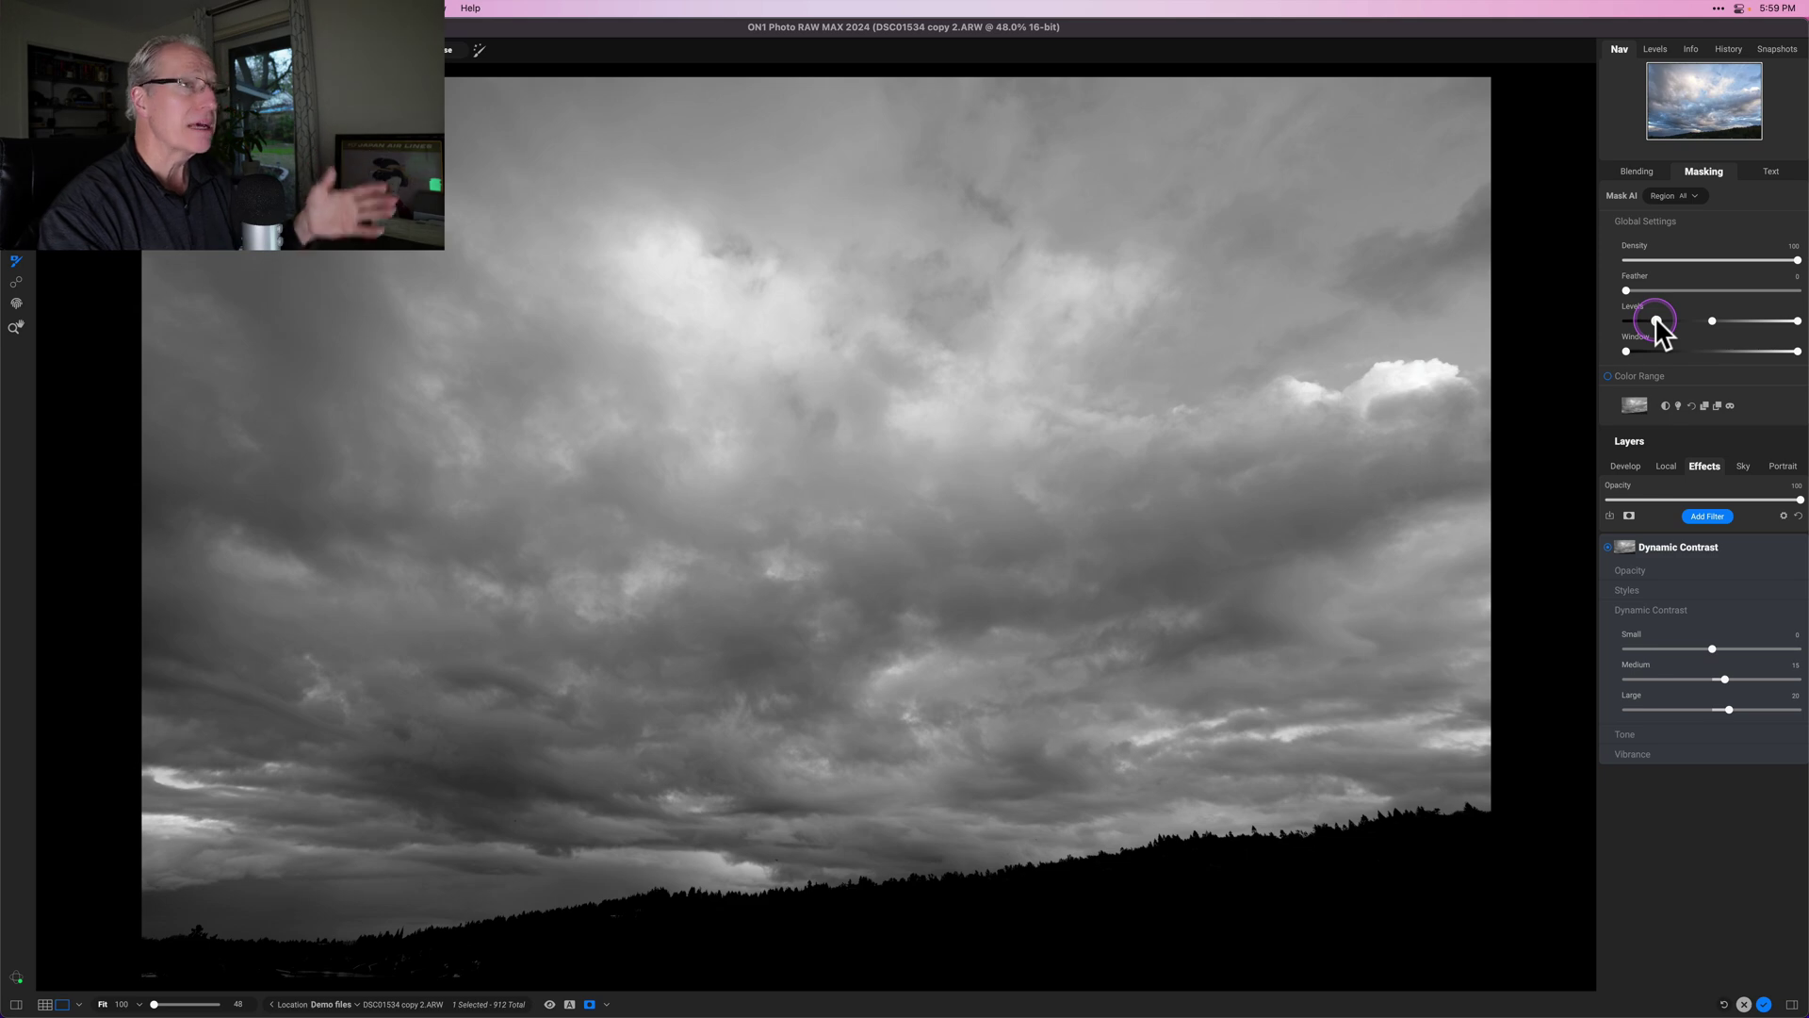
left_click_drag(1657, 321, 1679, 320)
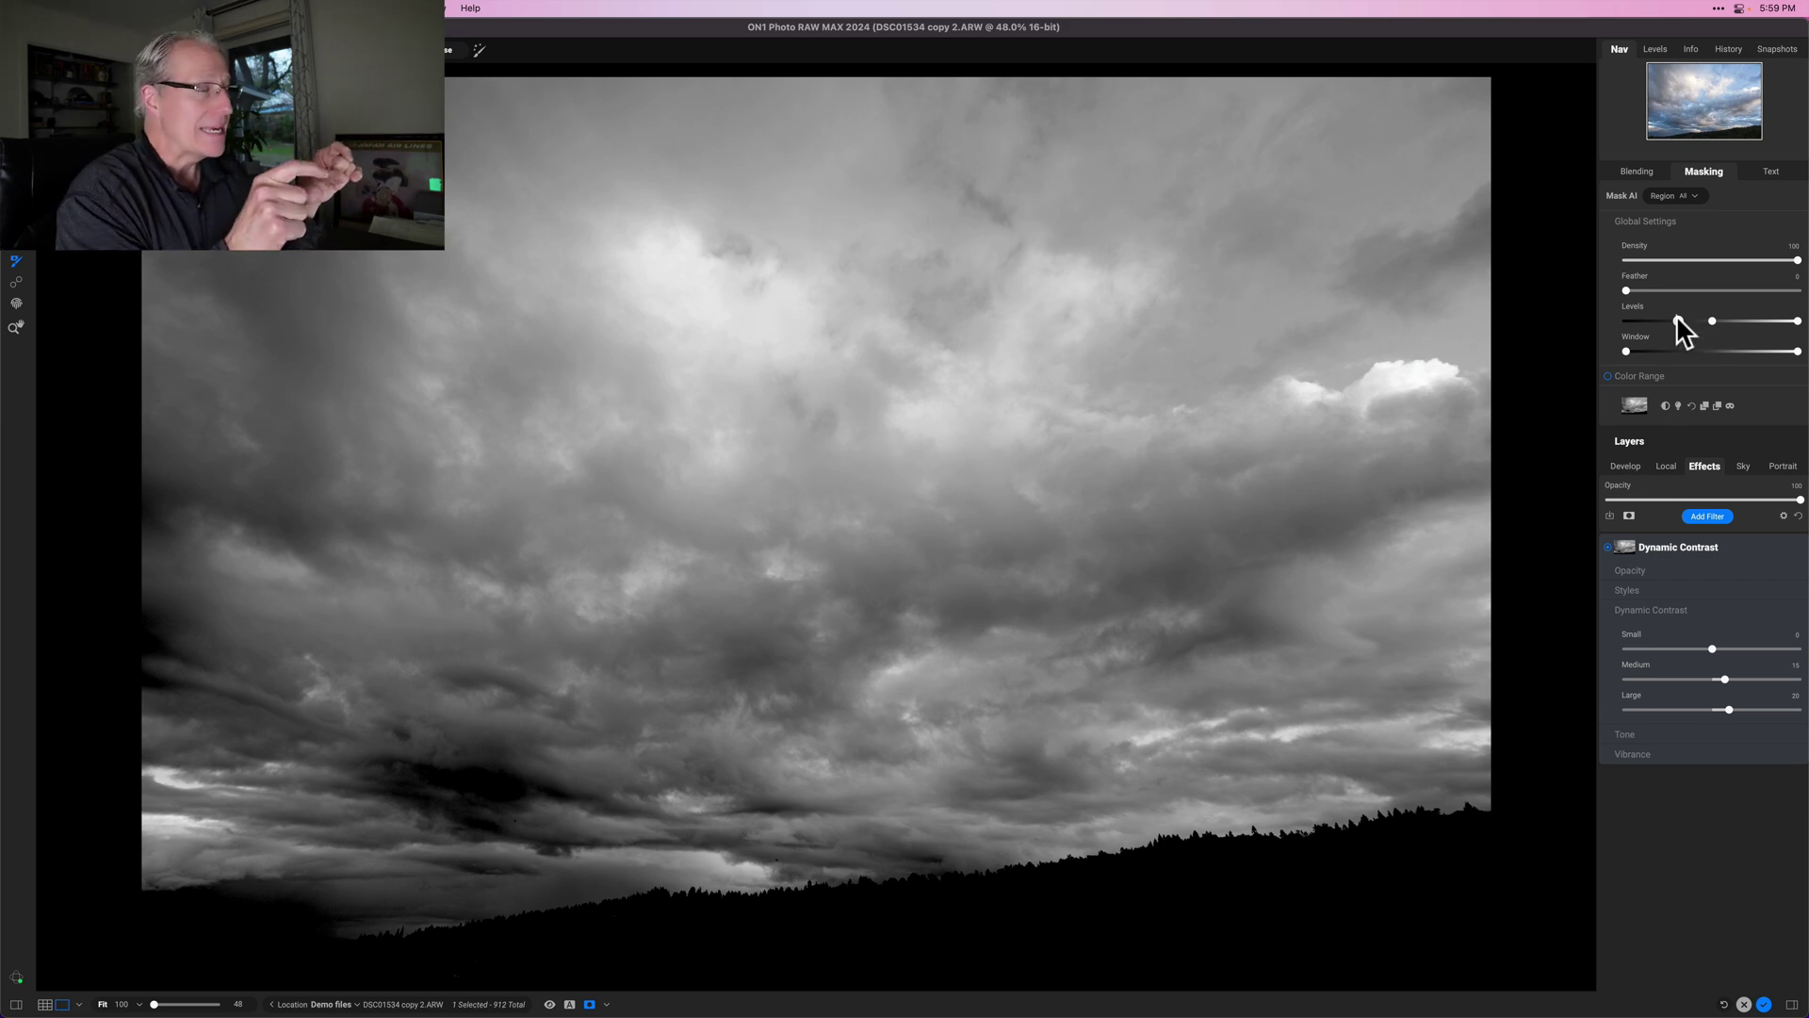
left_click(1682, 326)
mouse_move(1682, 325)
left_mouse_down()
mouse_move(1660, 319)
mouse_move(1692, 324)
left_mouse_up()
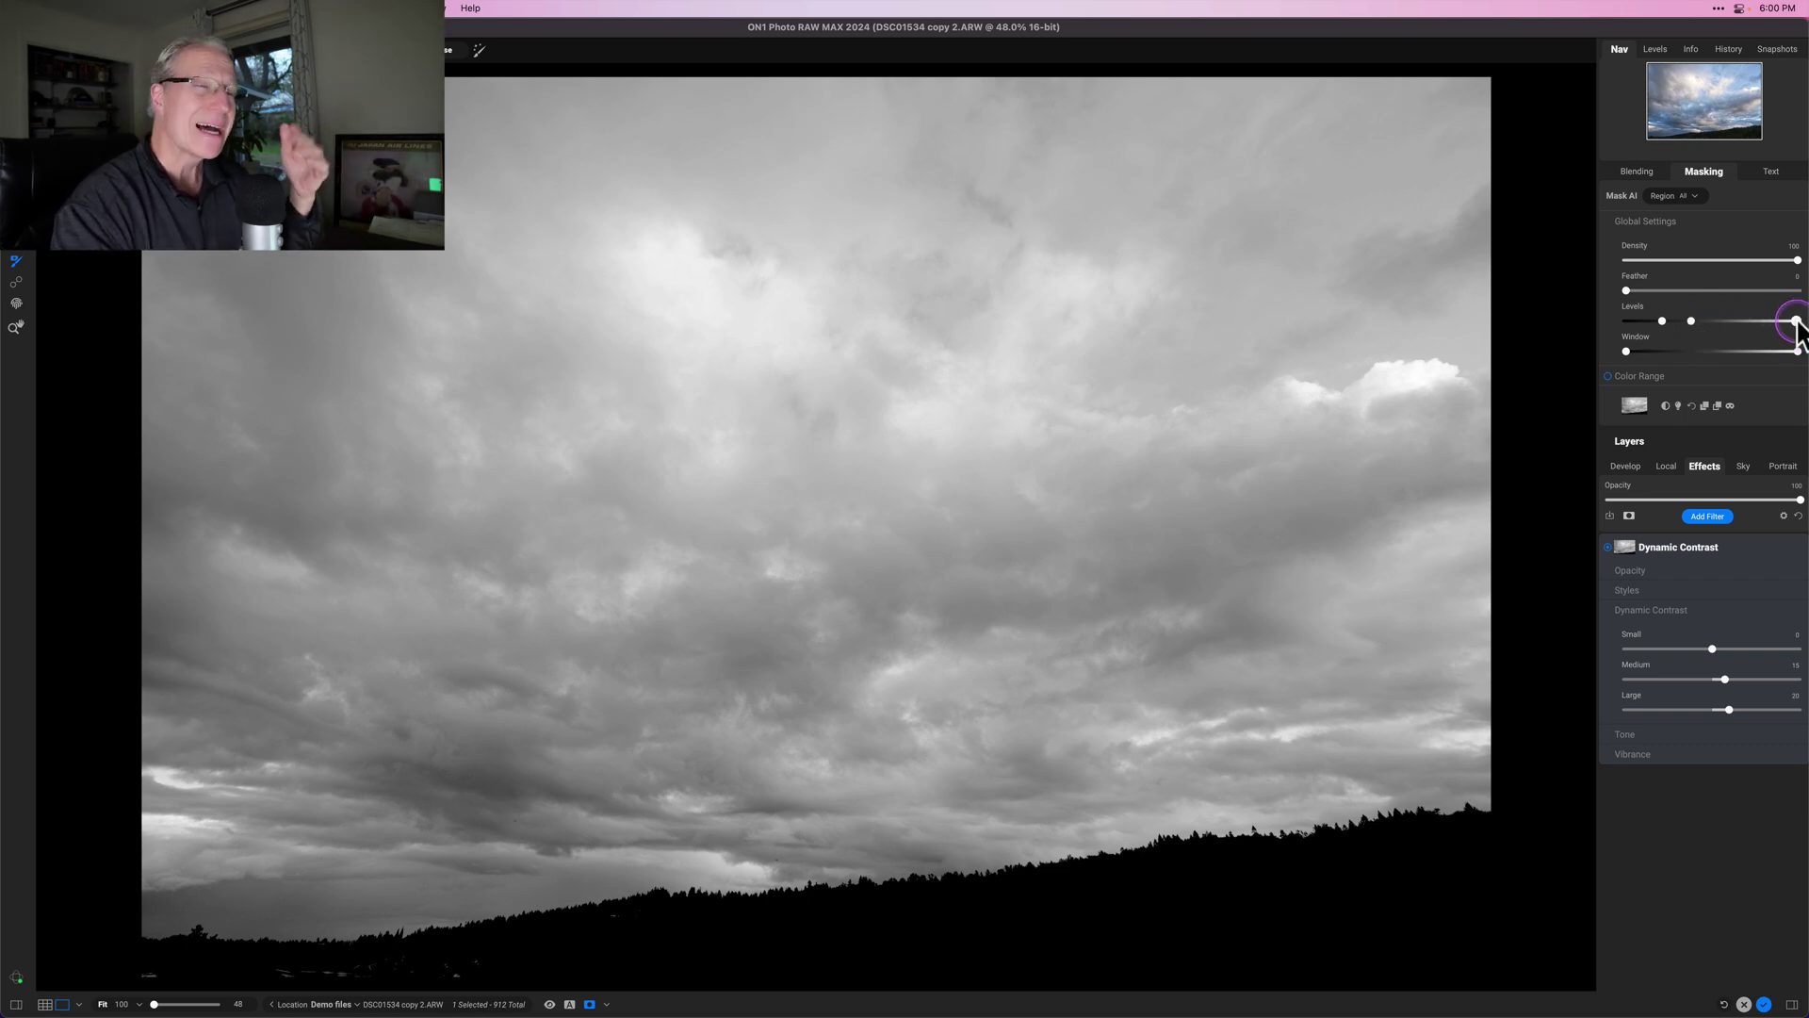
Return the mask Levels white point, midtones and black point to their default positions
left_click_drag(1797, 320, 1716, 324)
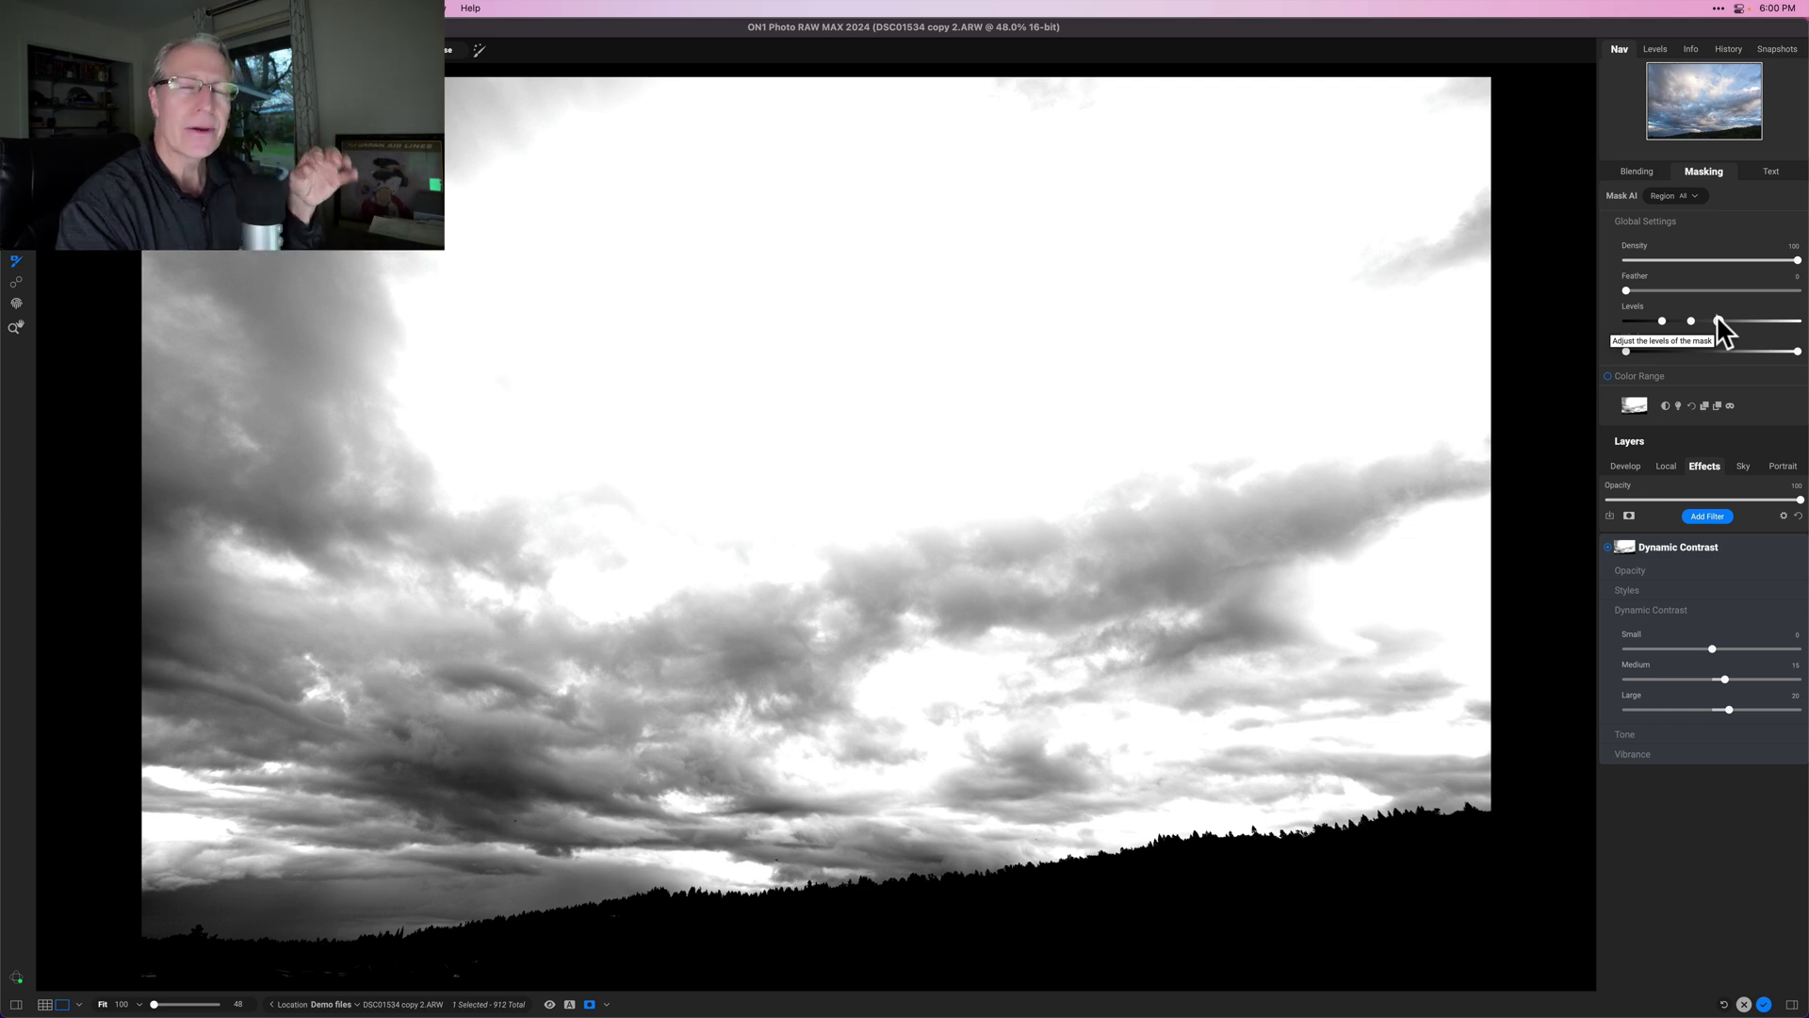
left_click_drag(1717, 320, 1800, 320)
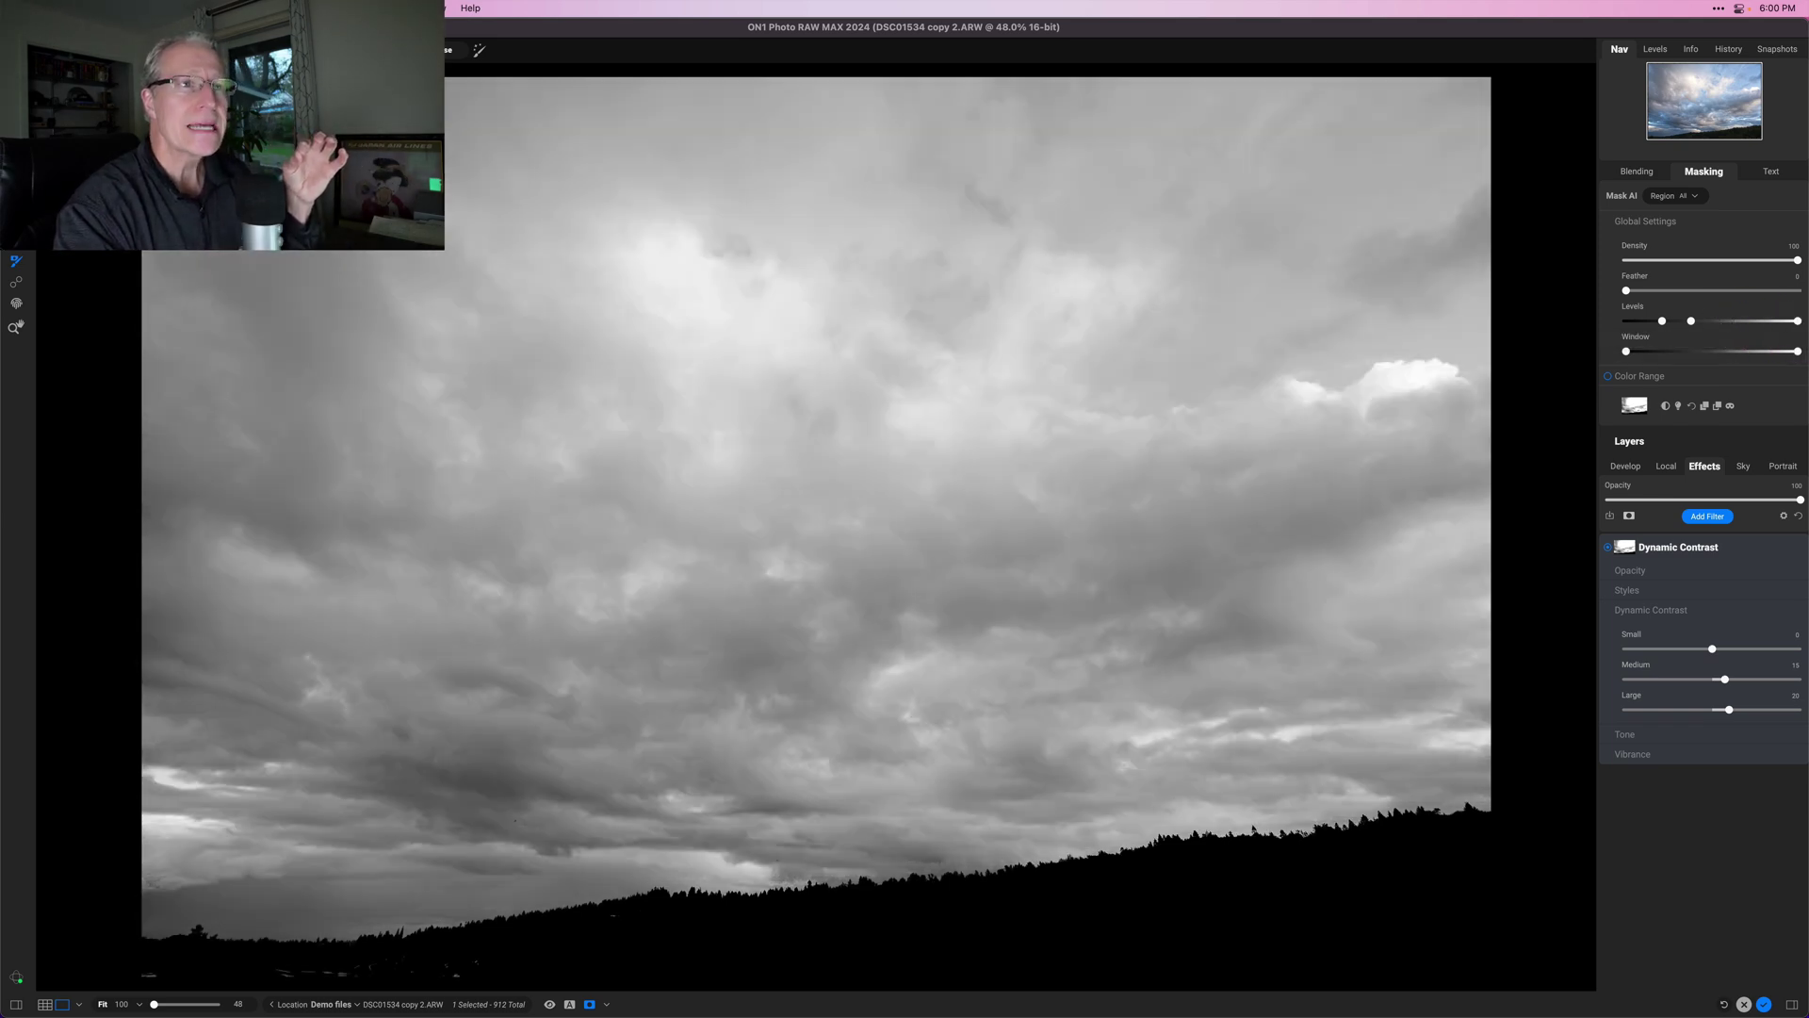
left_click_drag(1688, 320, 1712, 320)
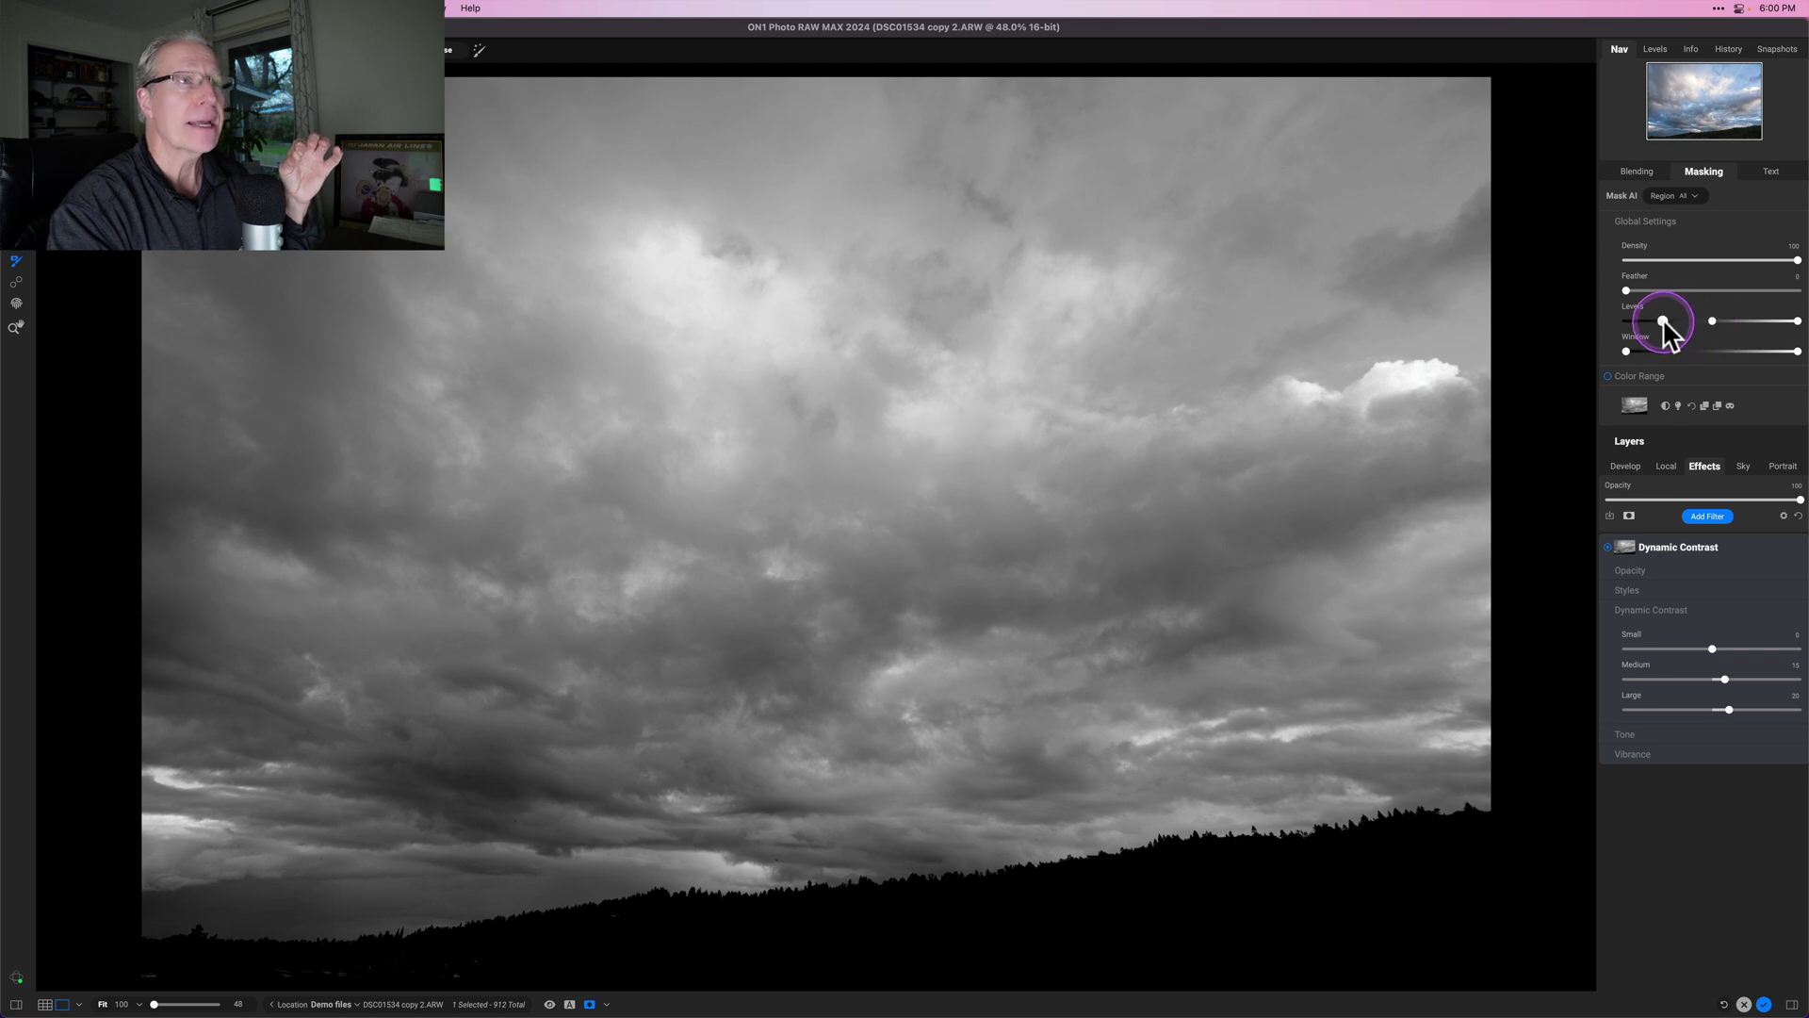
left_click_drag(1639, 321, 1617, 321)
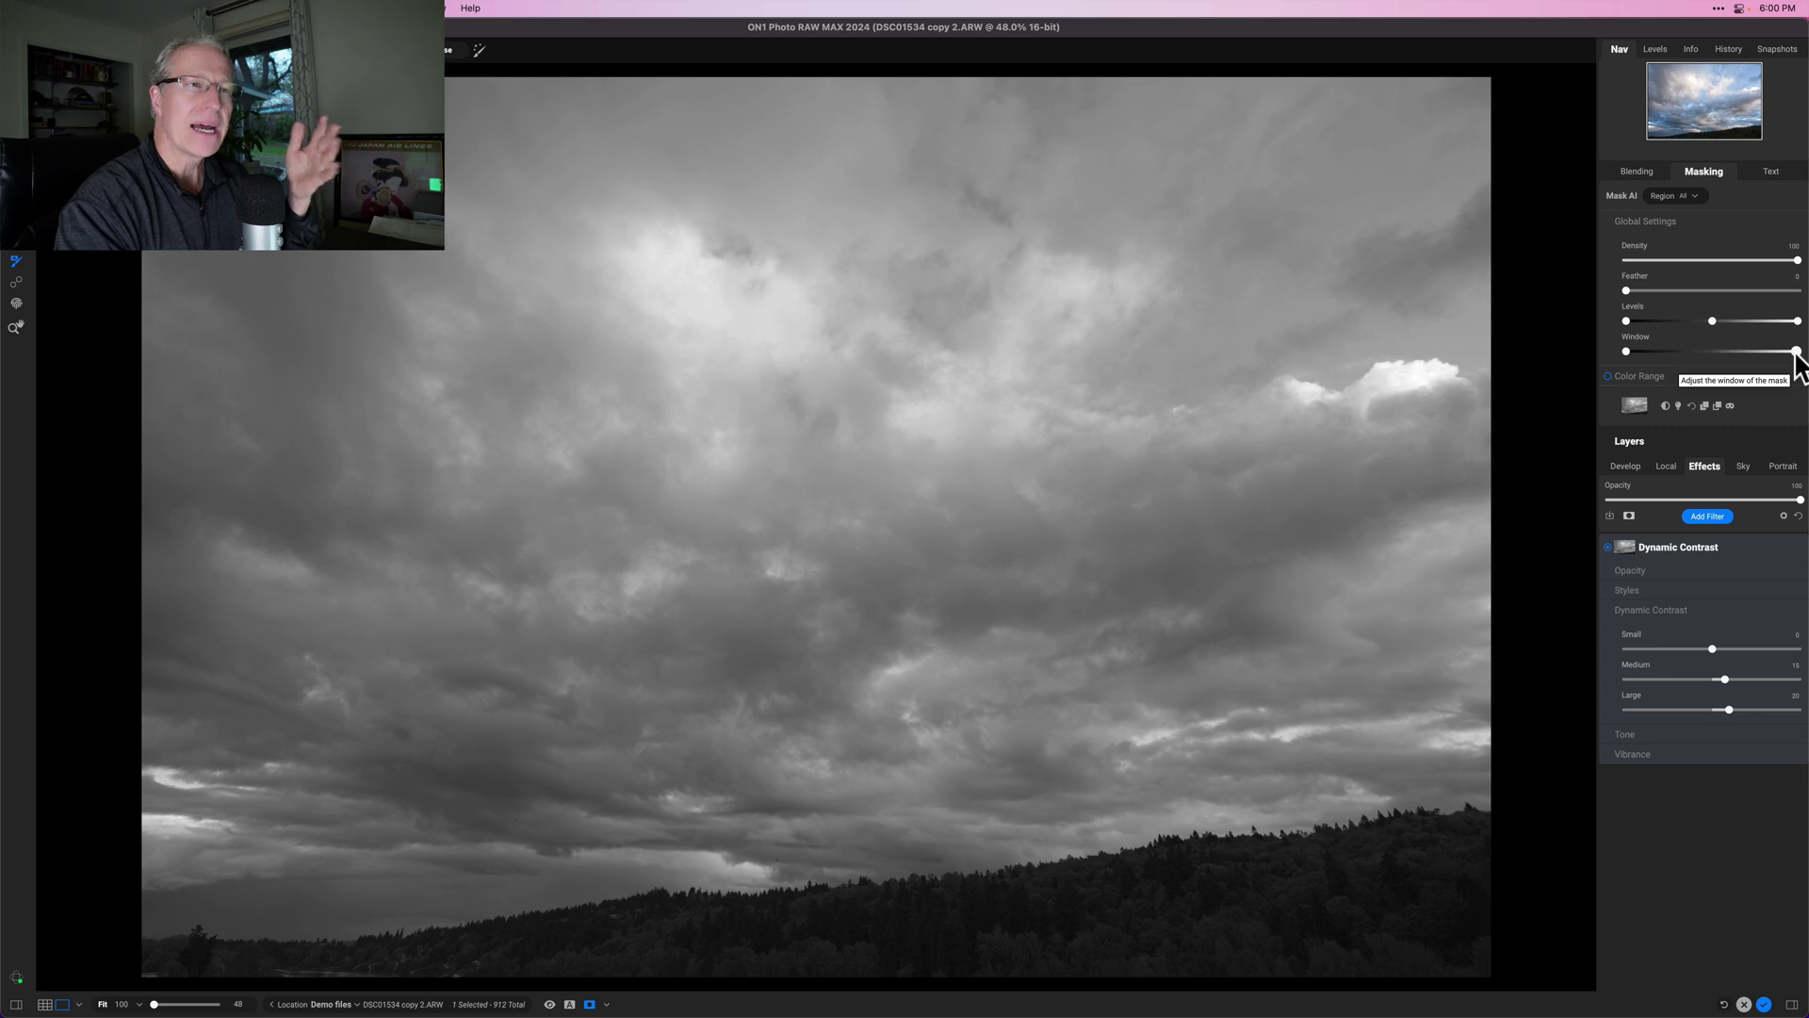
Narrow the luminosity mask Window to drop the dark forest and trim the brightest tones
left_click(1661, 358)
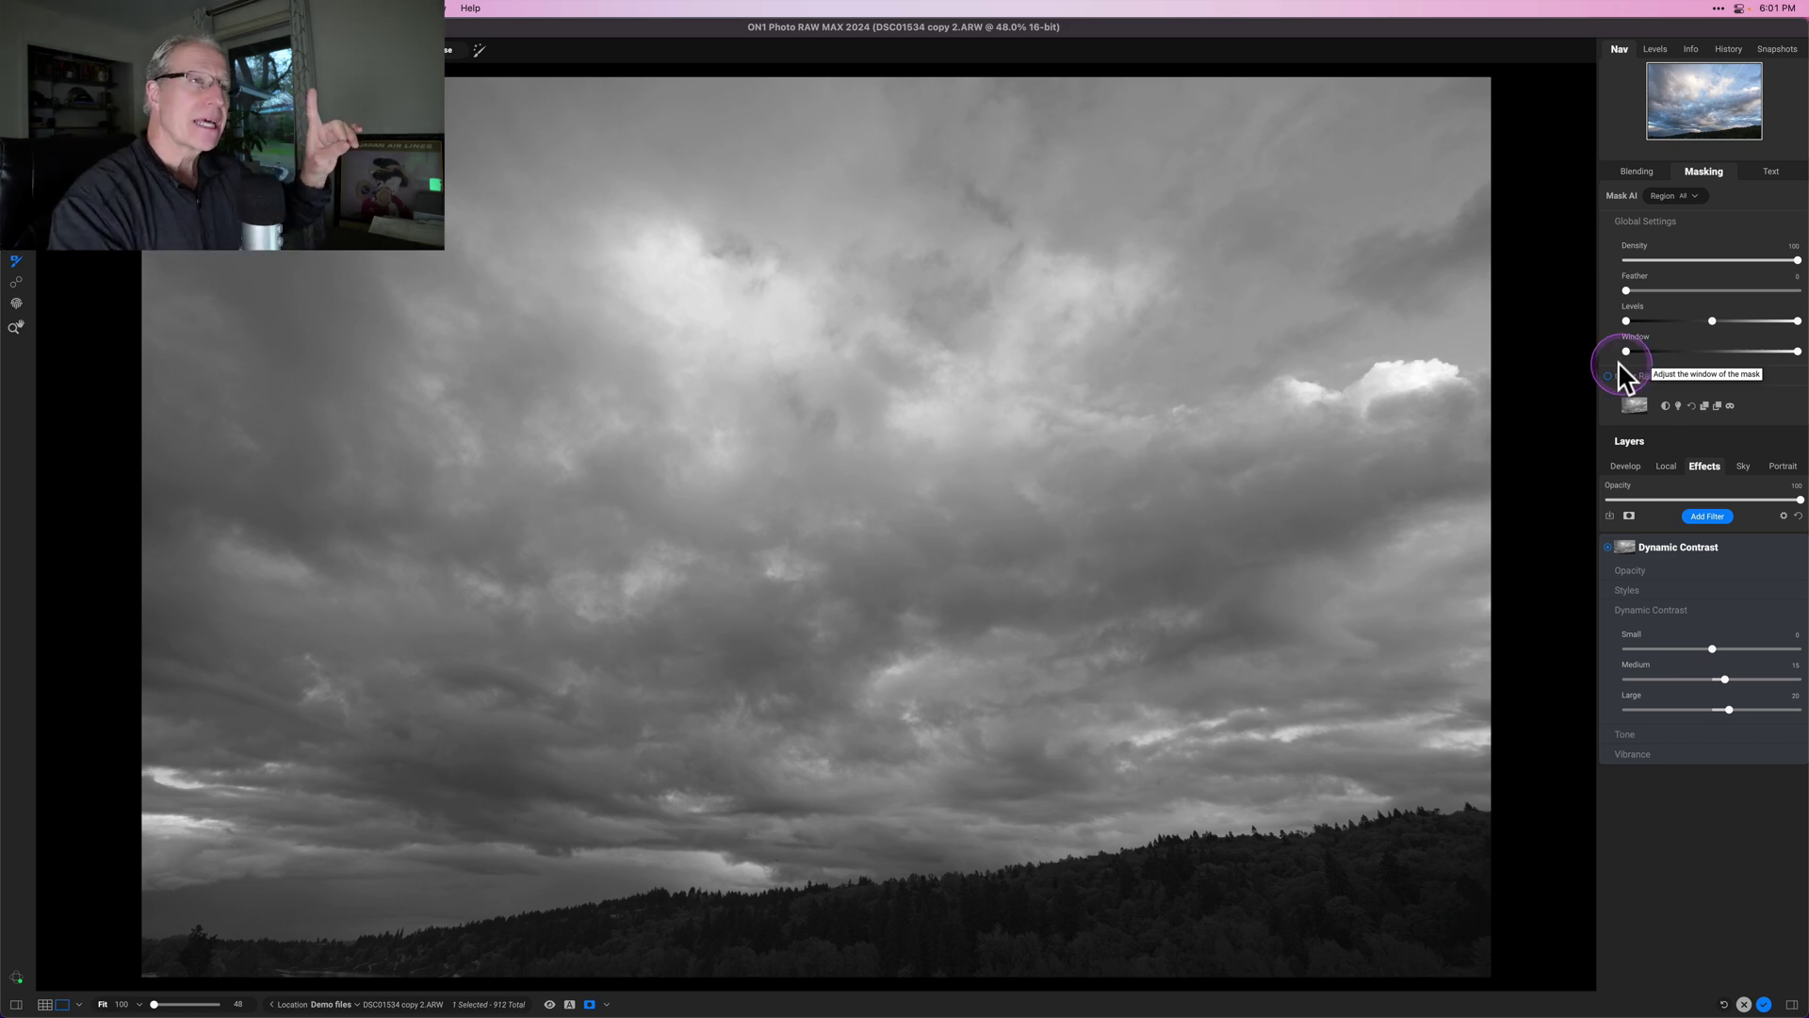
left_click(1628, 351)
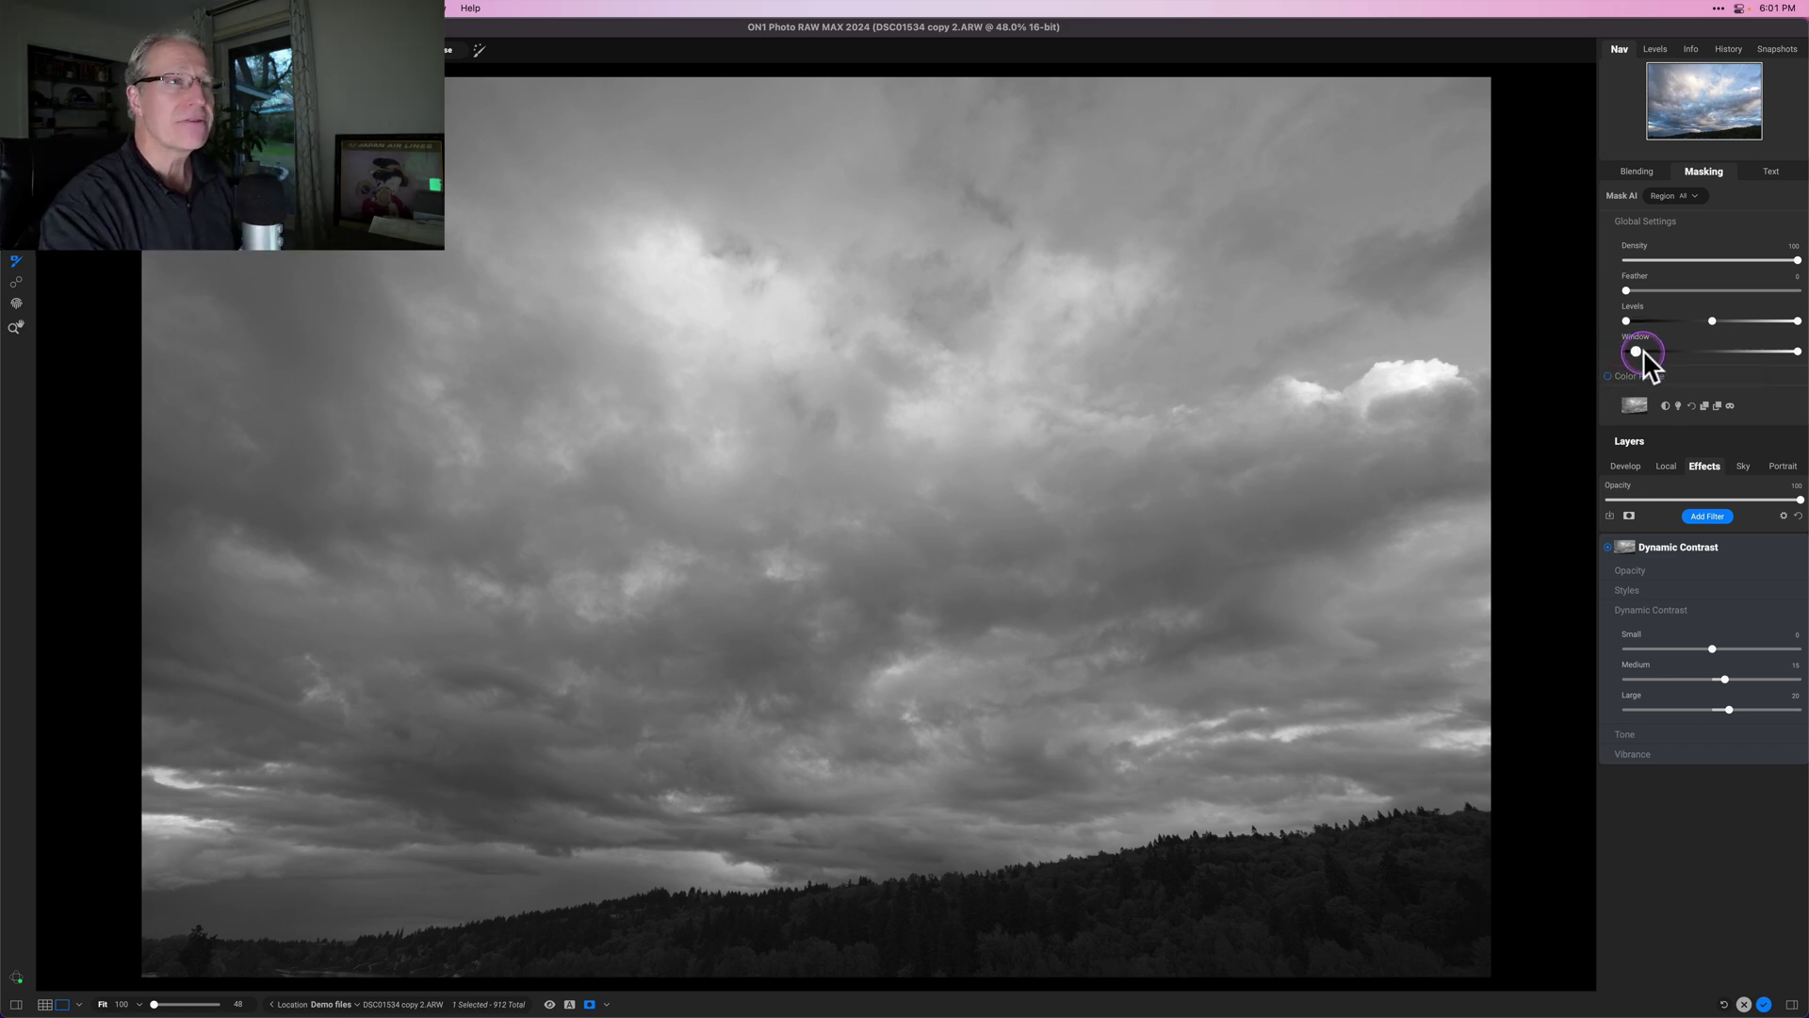
left_click_drag(1657, 349, 1668, 350)
left_click(1793, 350)
left_click_drag(1790, 351, 1737, 351)
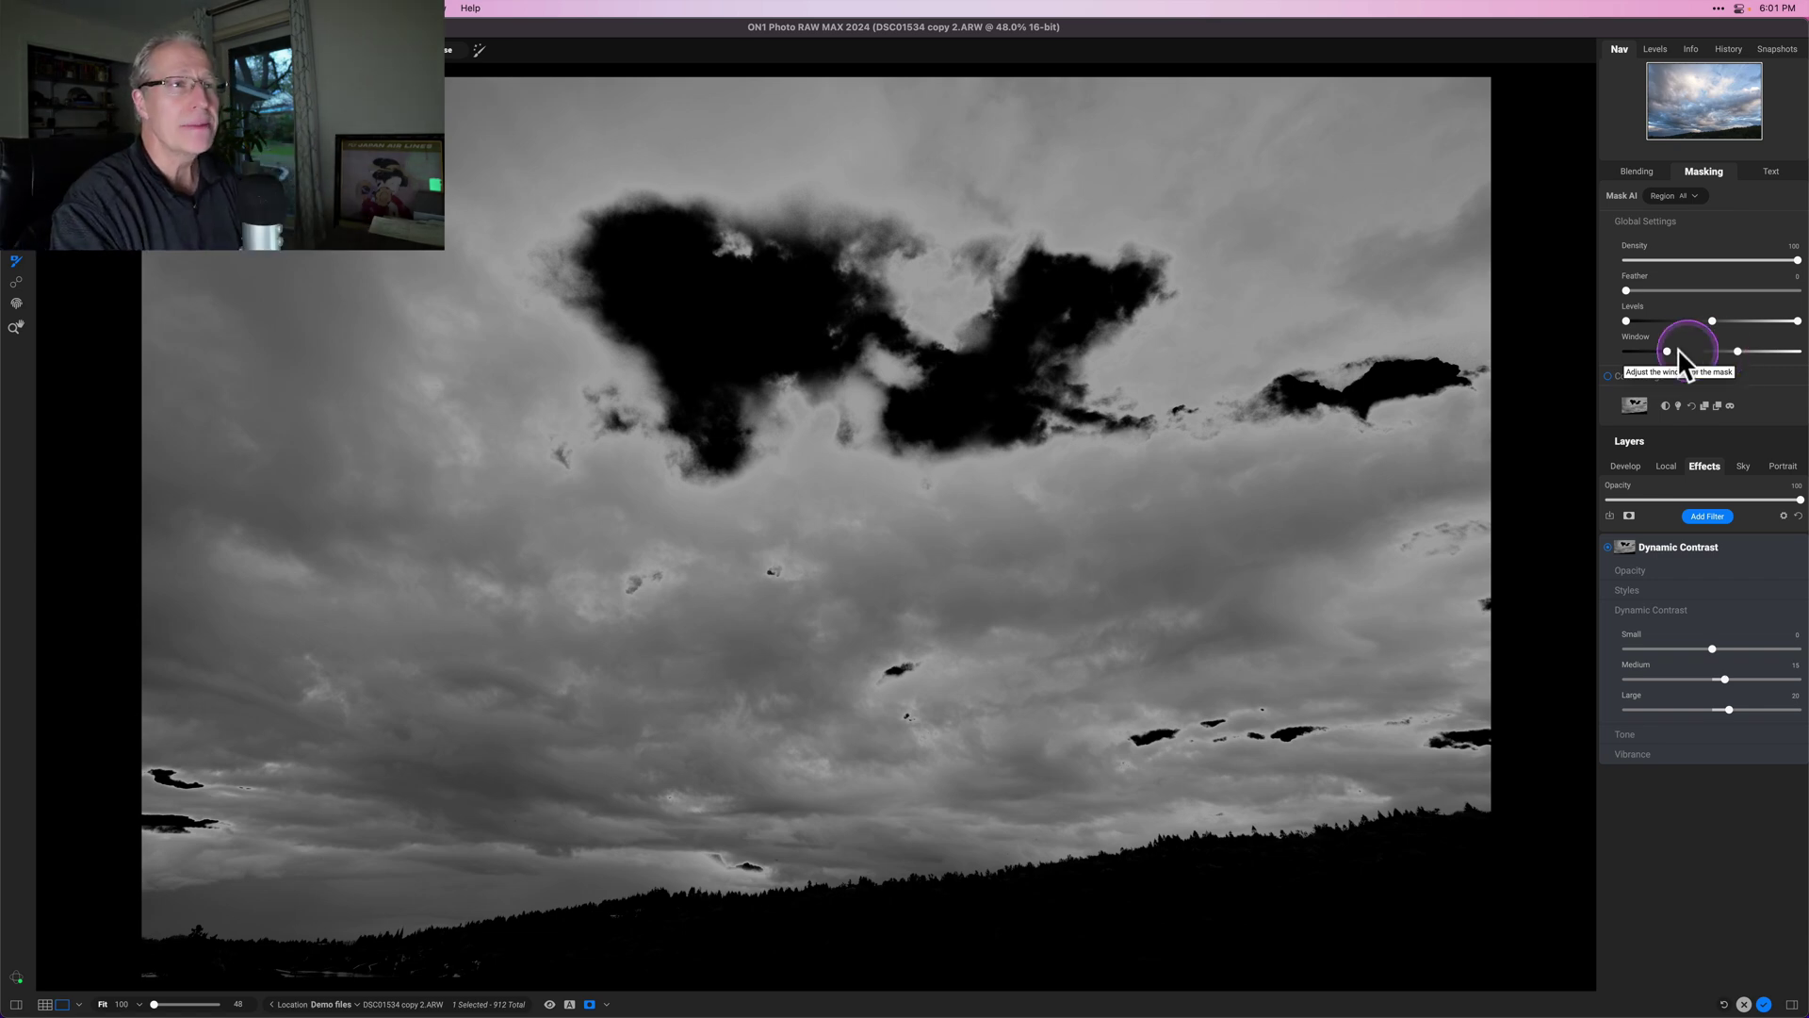
left_click_drag(1665, 350, 1722, 350)
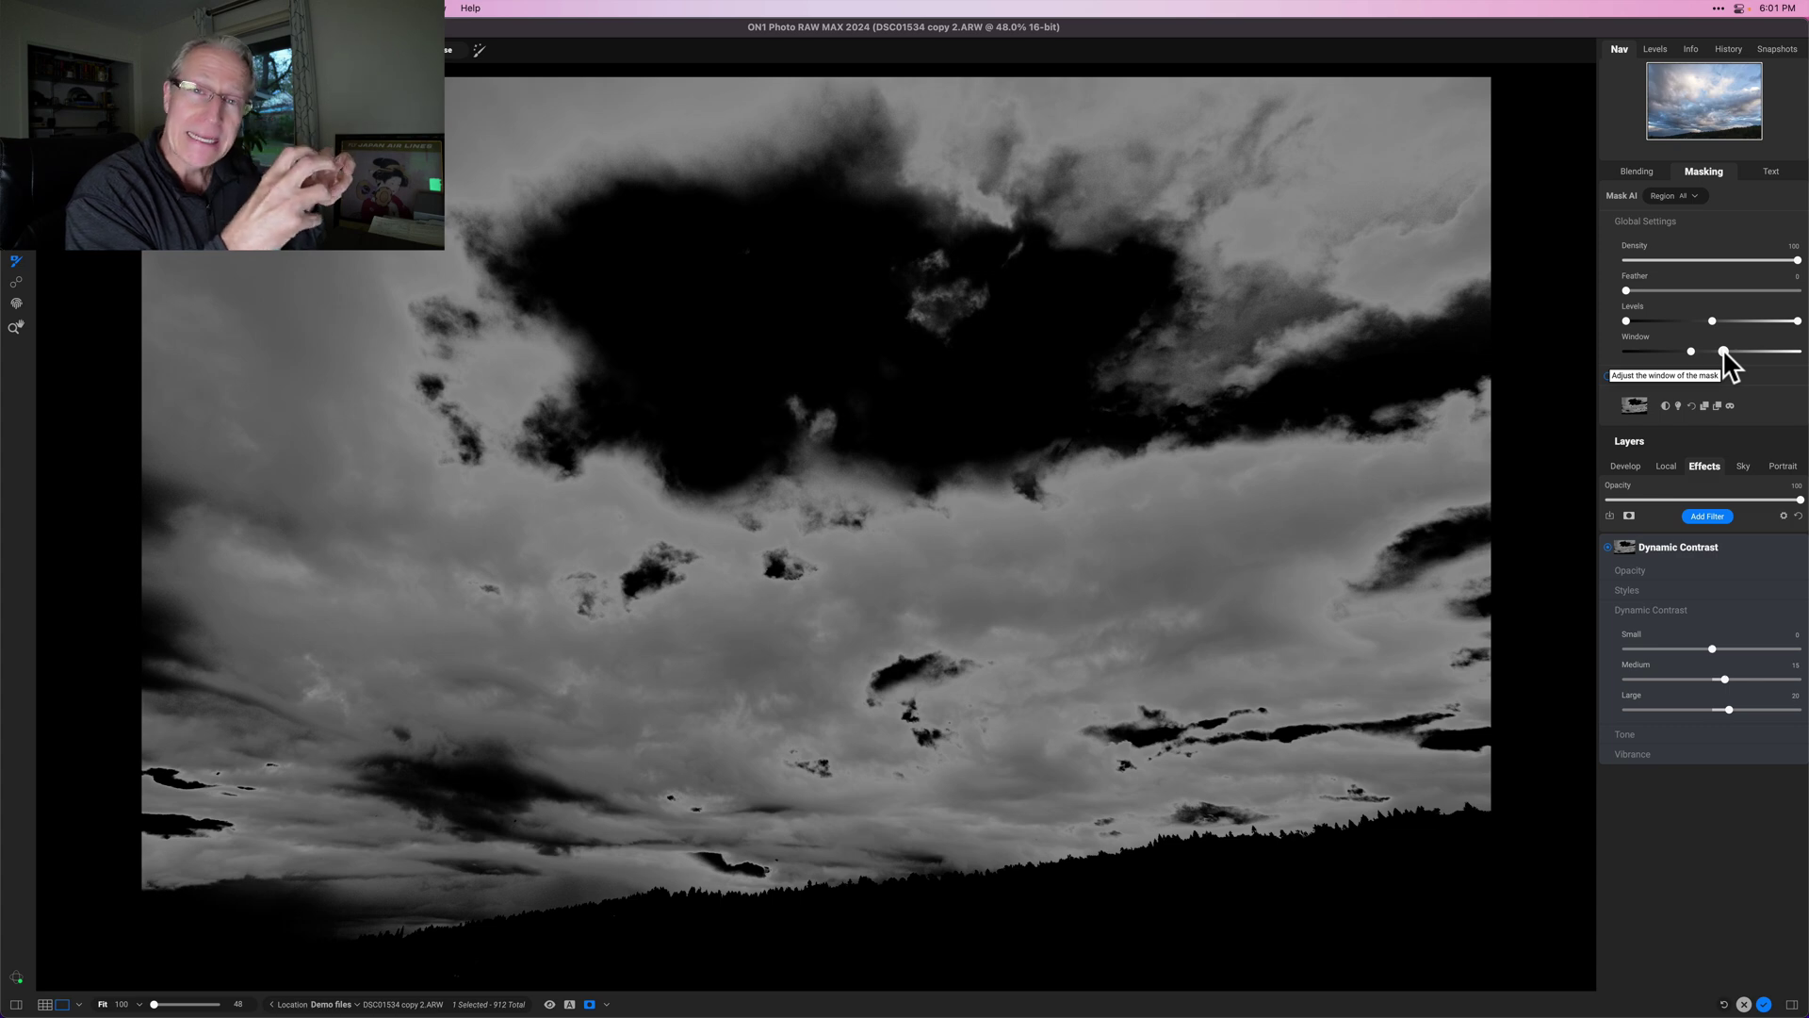
Widen the Window to the brightest tones again, then move its dark end to exclude the treeline
left_click(1703, 355)
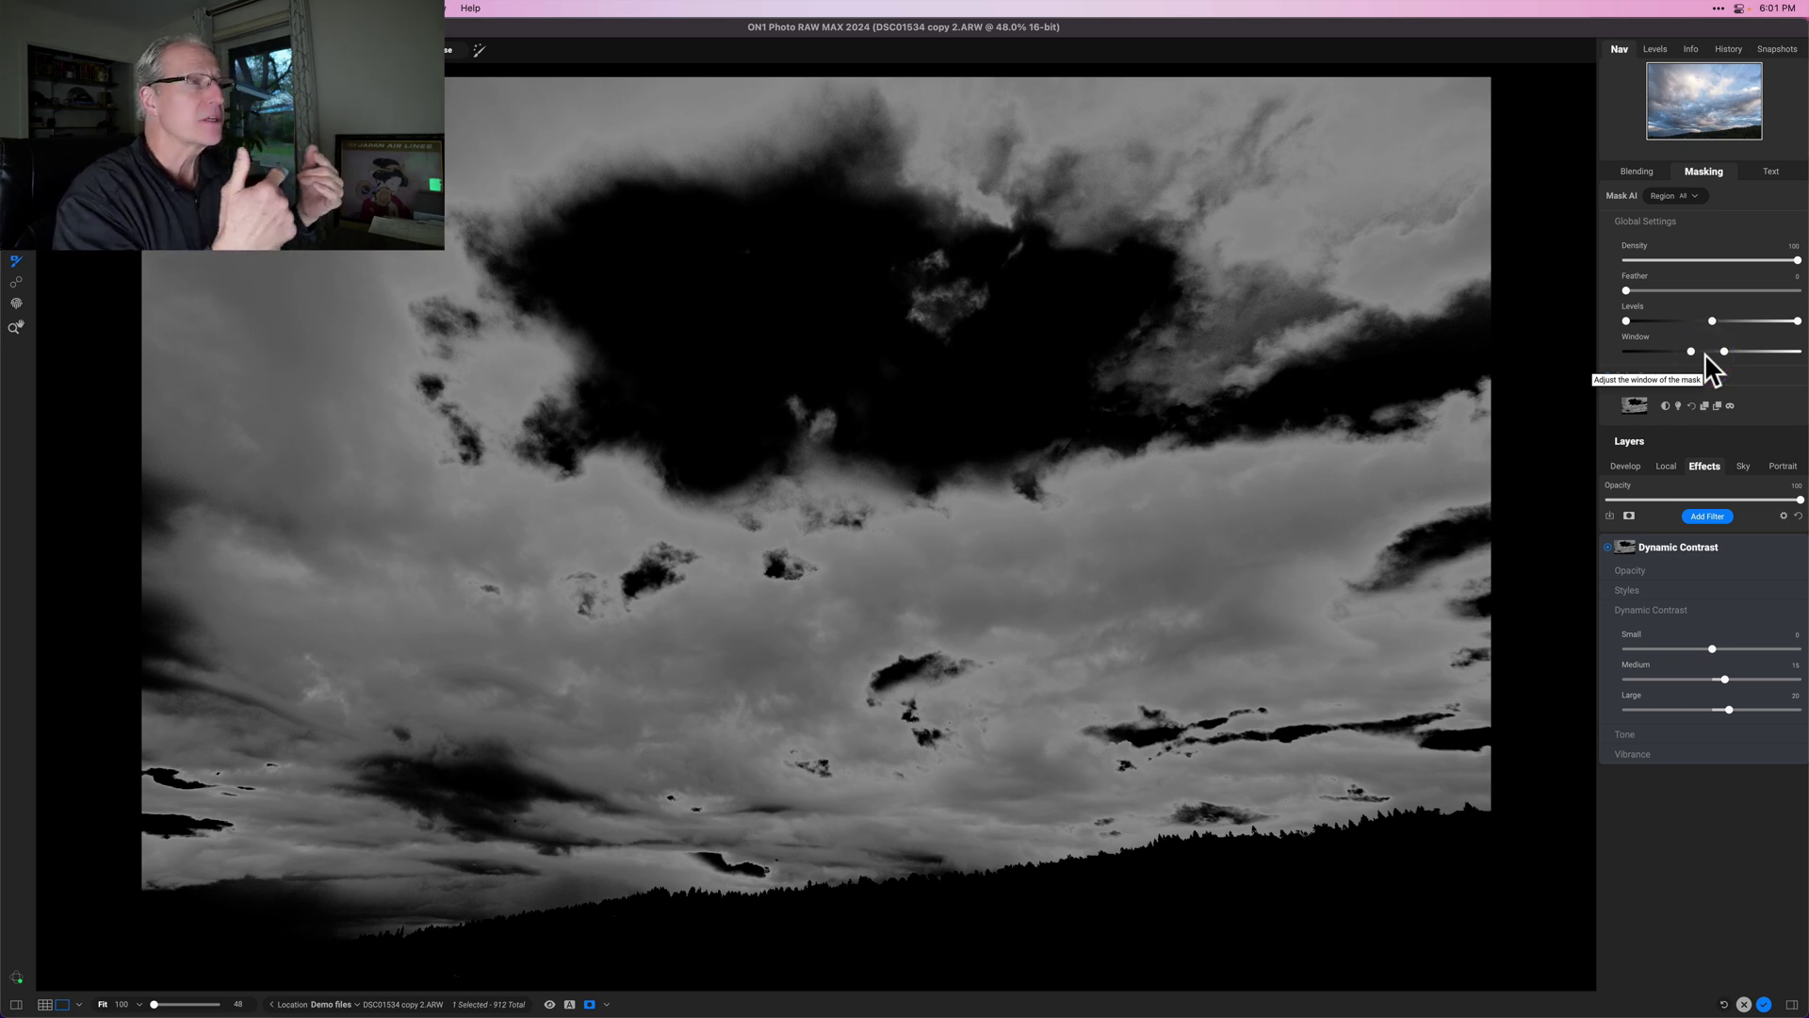
left_click(1701, 352)
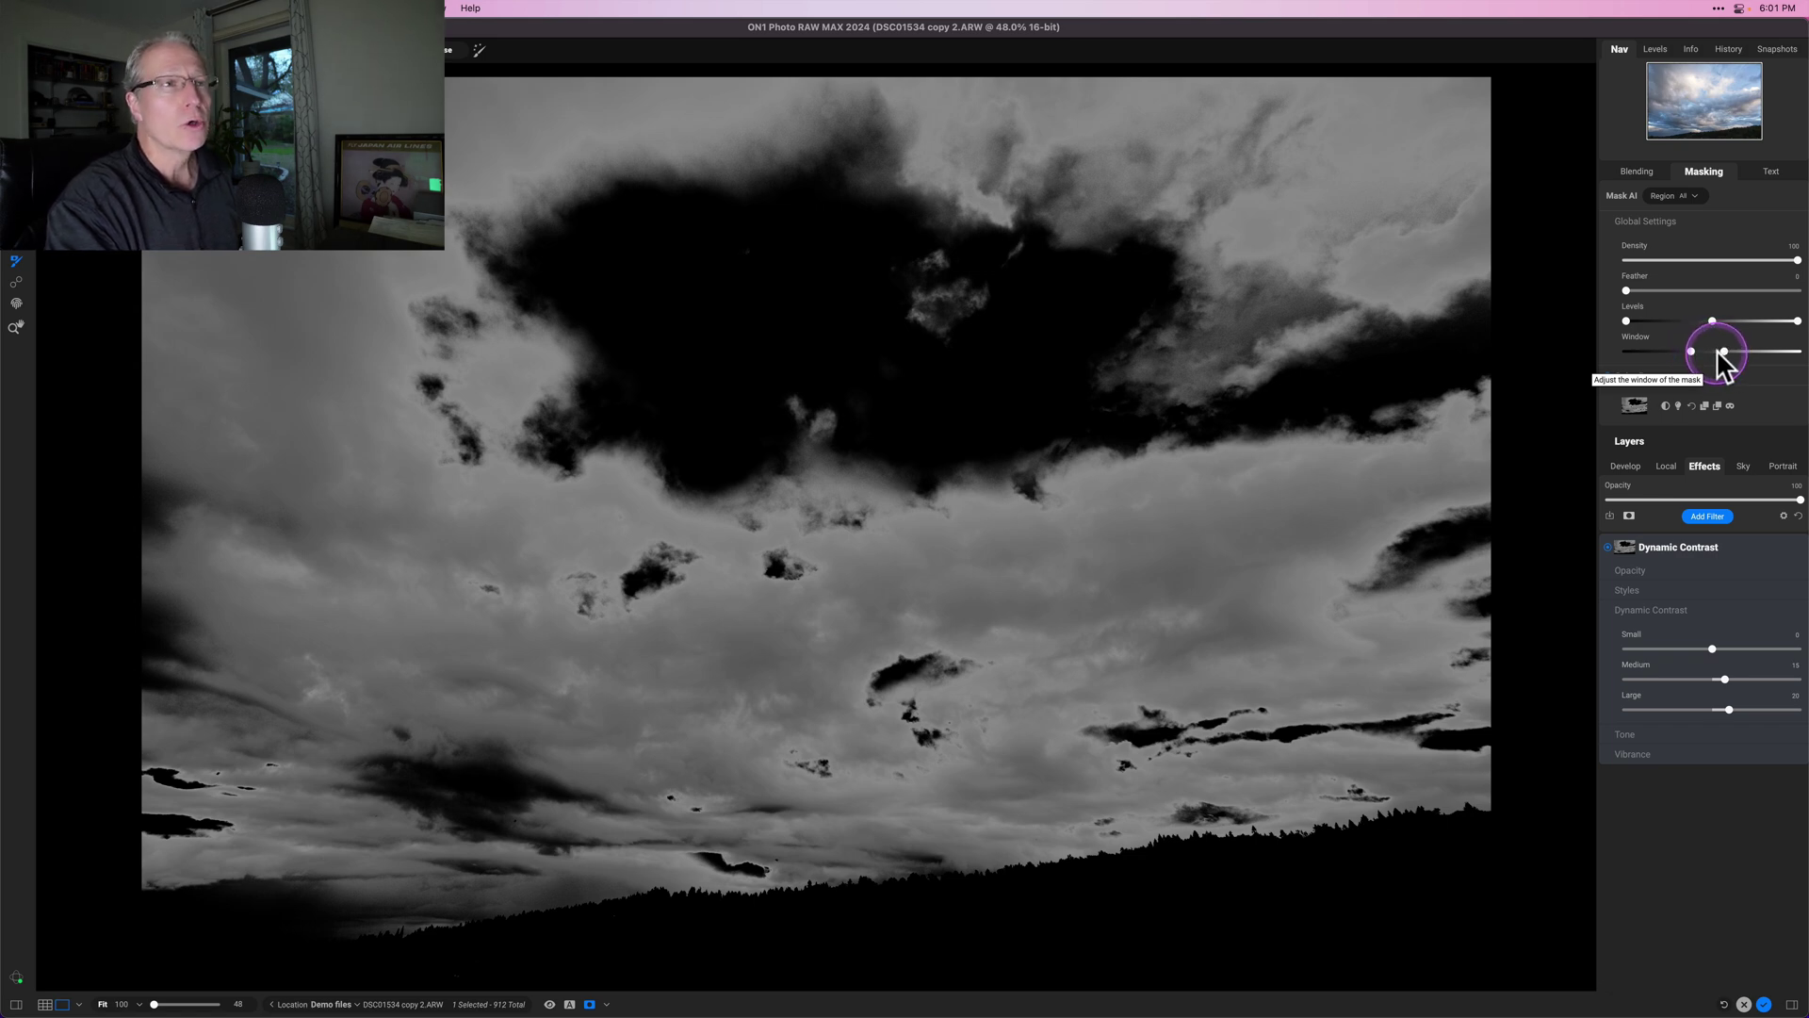
left_click_drag(1722, 351, 1800, 352)
left_click(1765, 355)
left_click(1691, 350)
left_click_drag(1691, 351, 1594, 349)
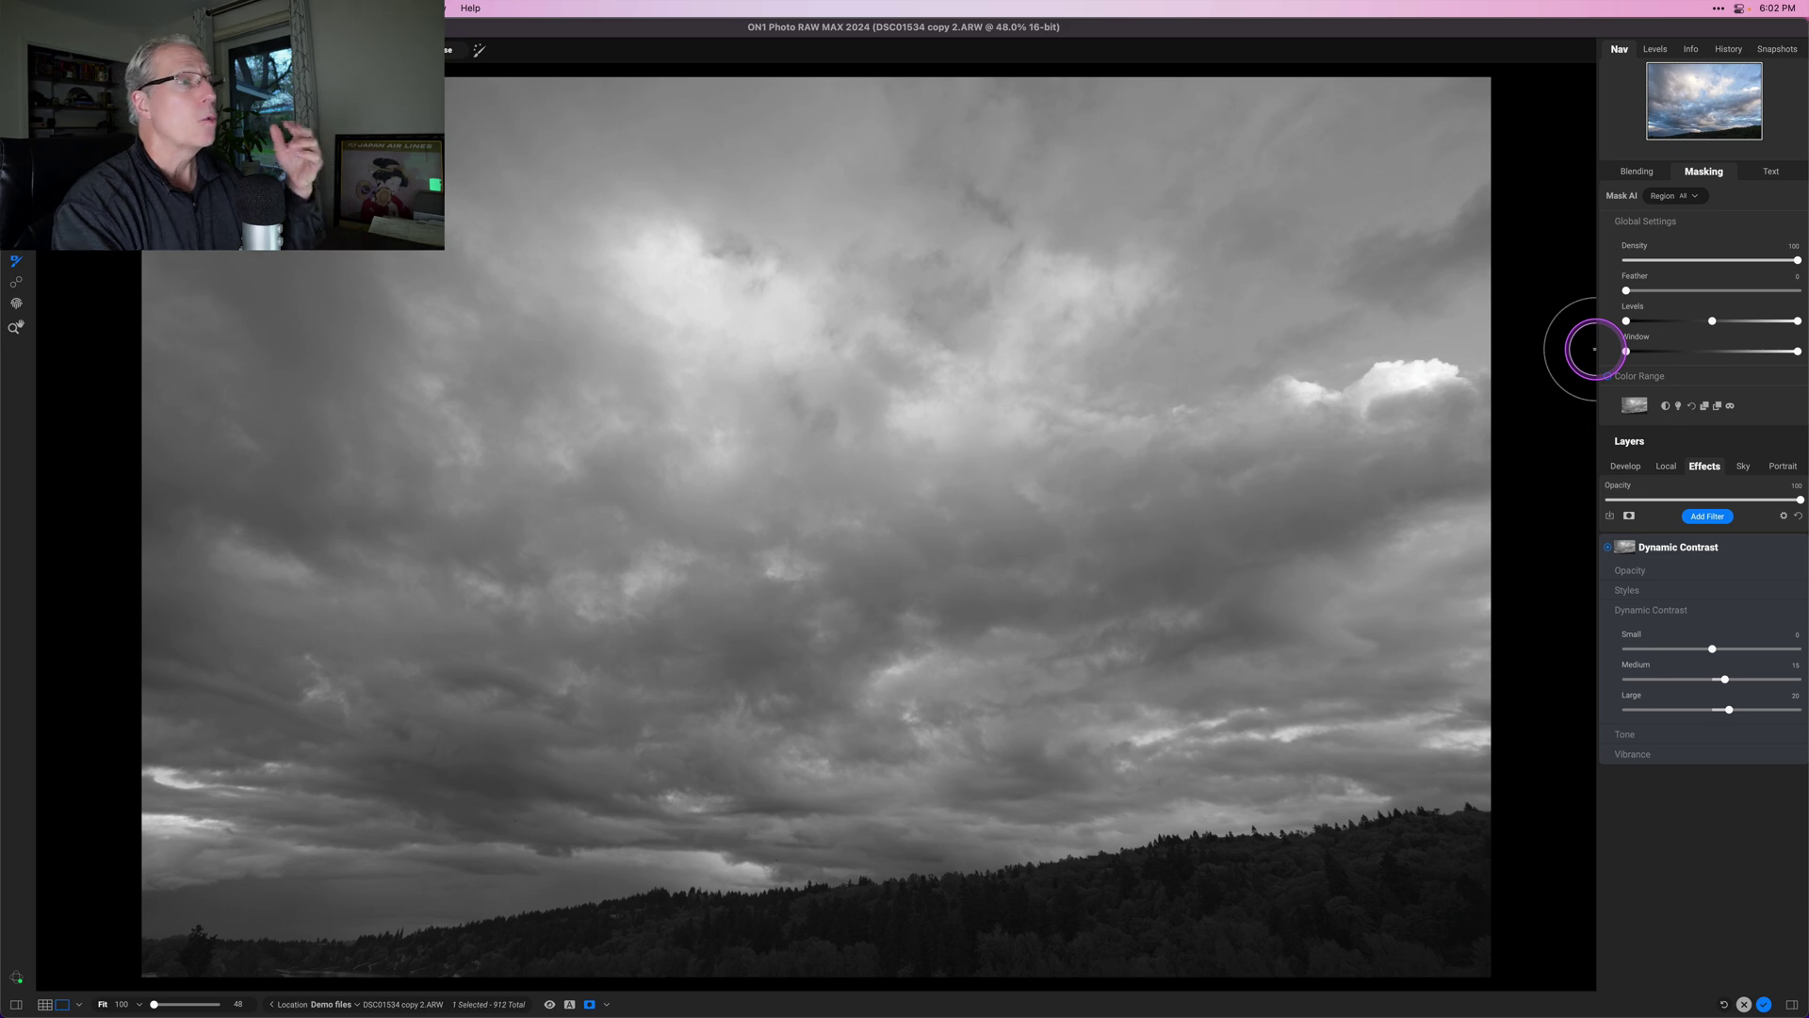
left_click(1700, 328)
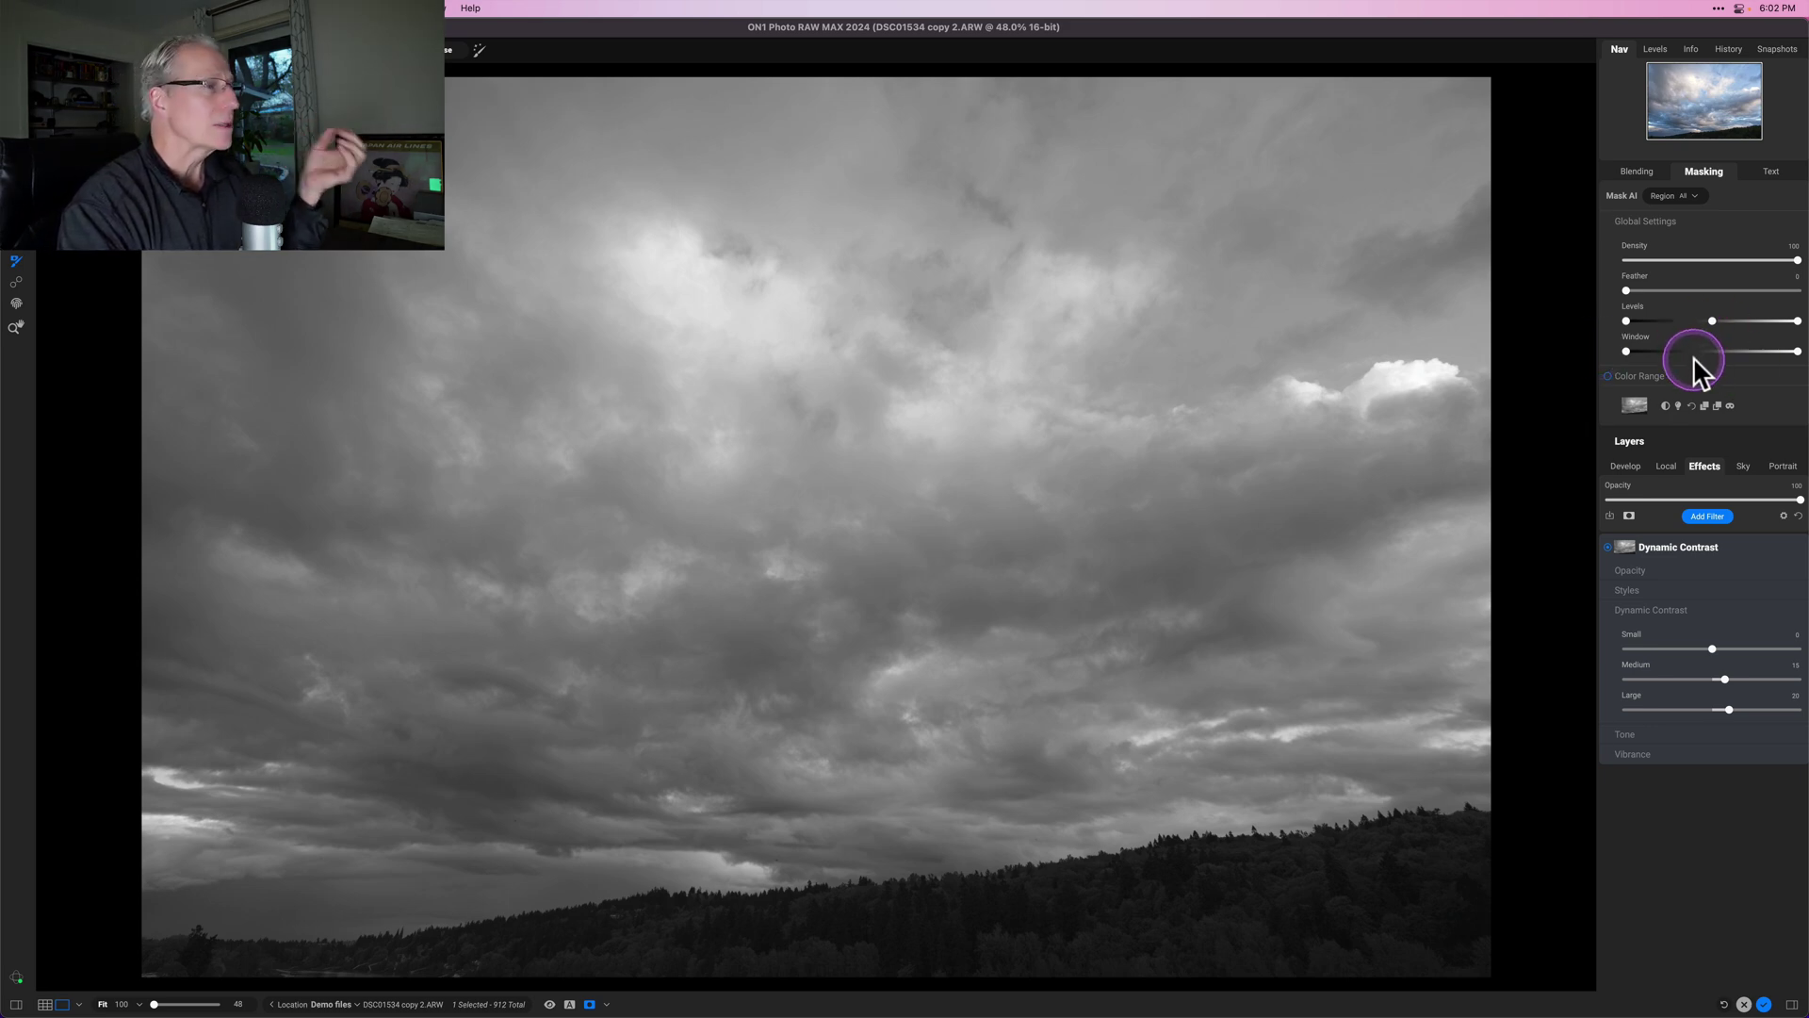
mouse_move(1687, 551)
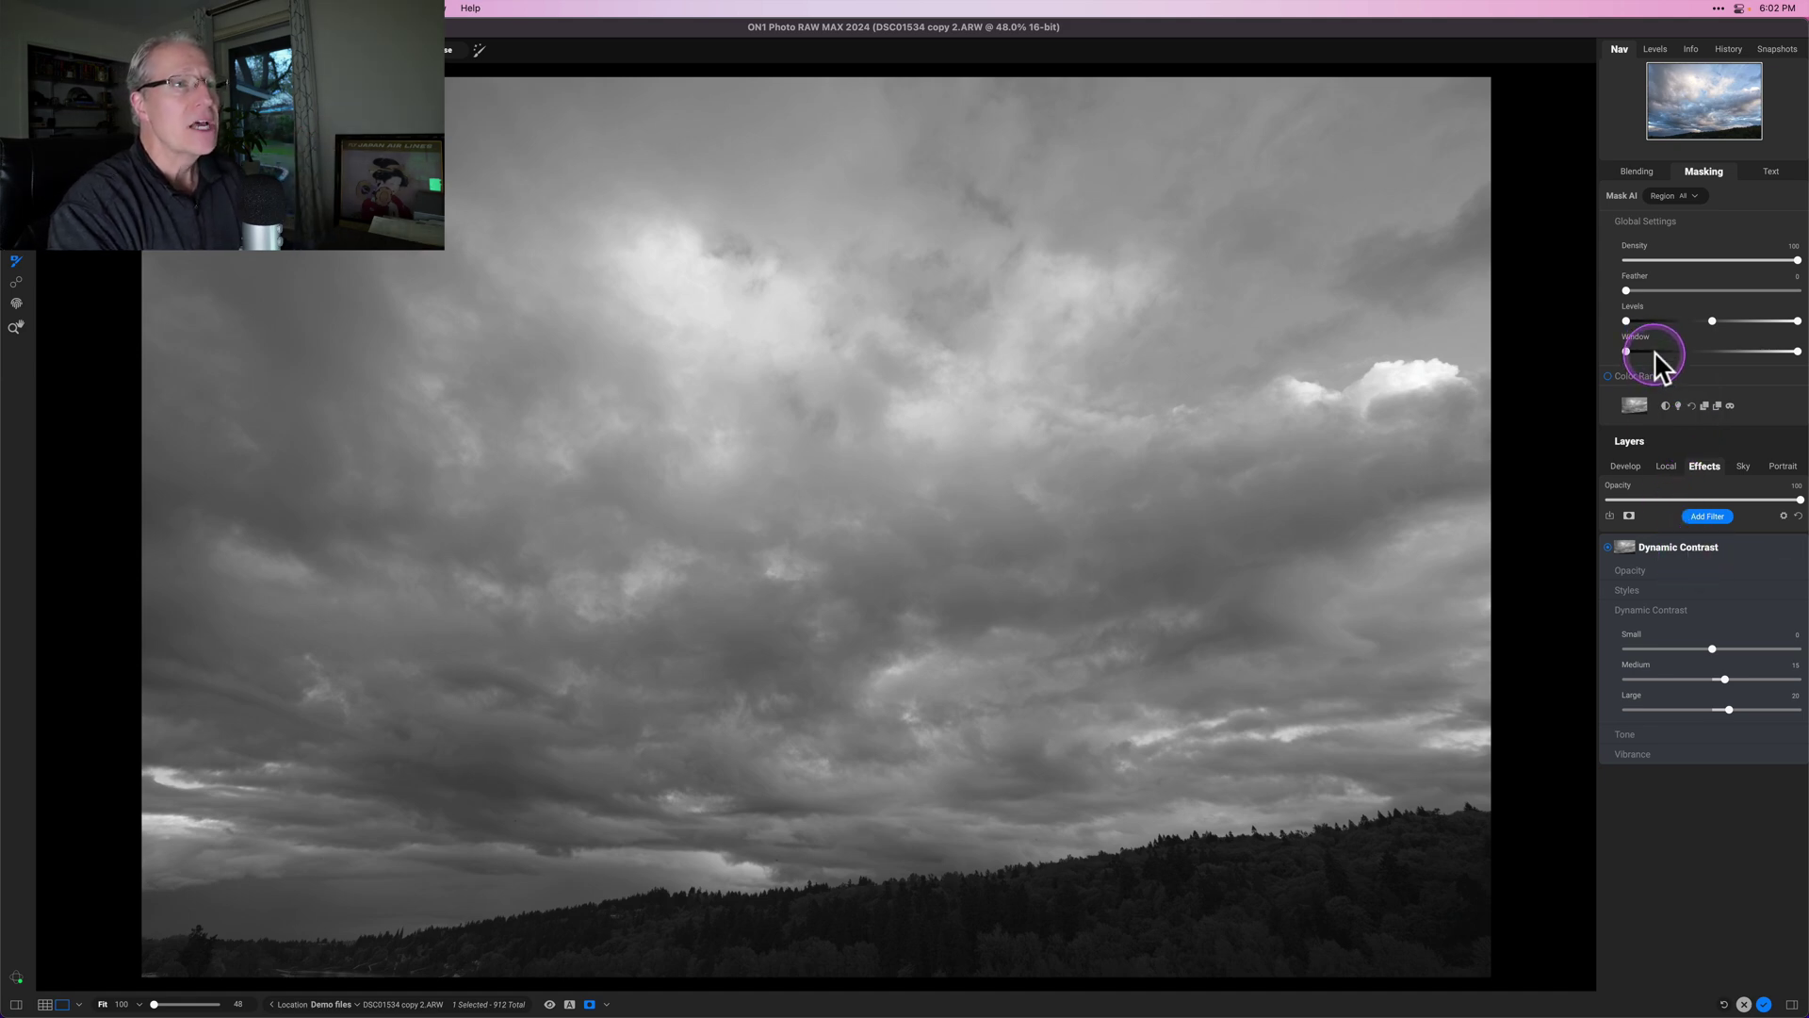
left_click_drag(1664, 352, 1680, 352)
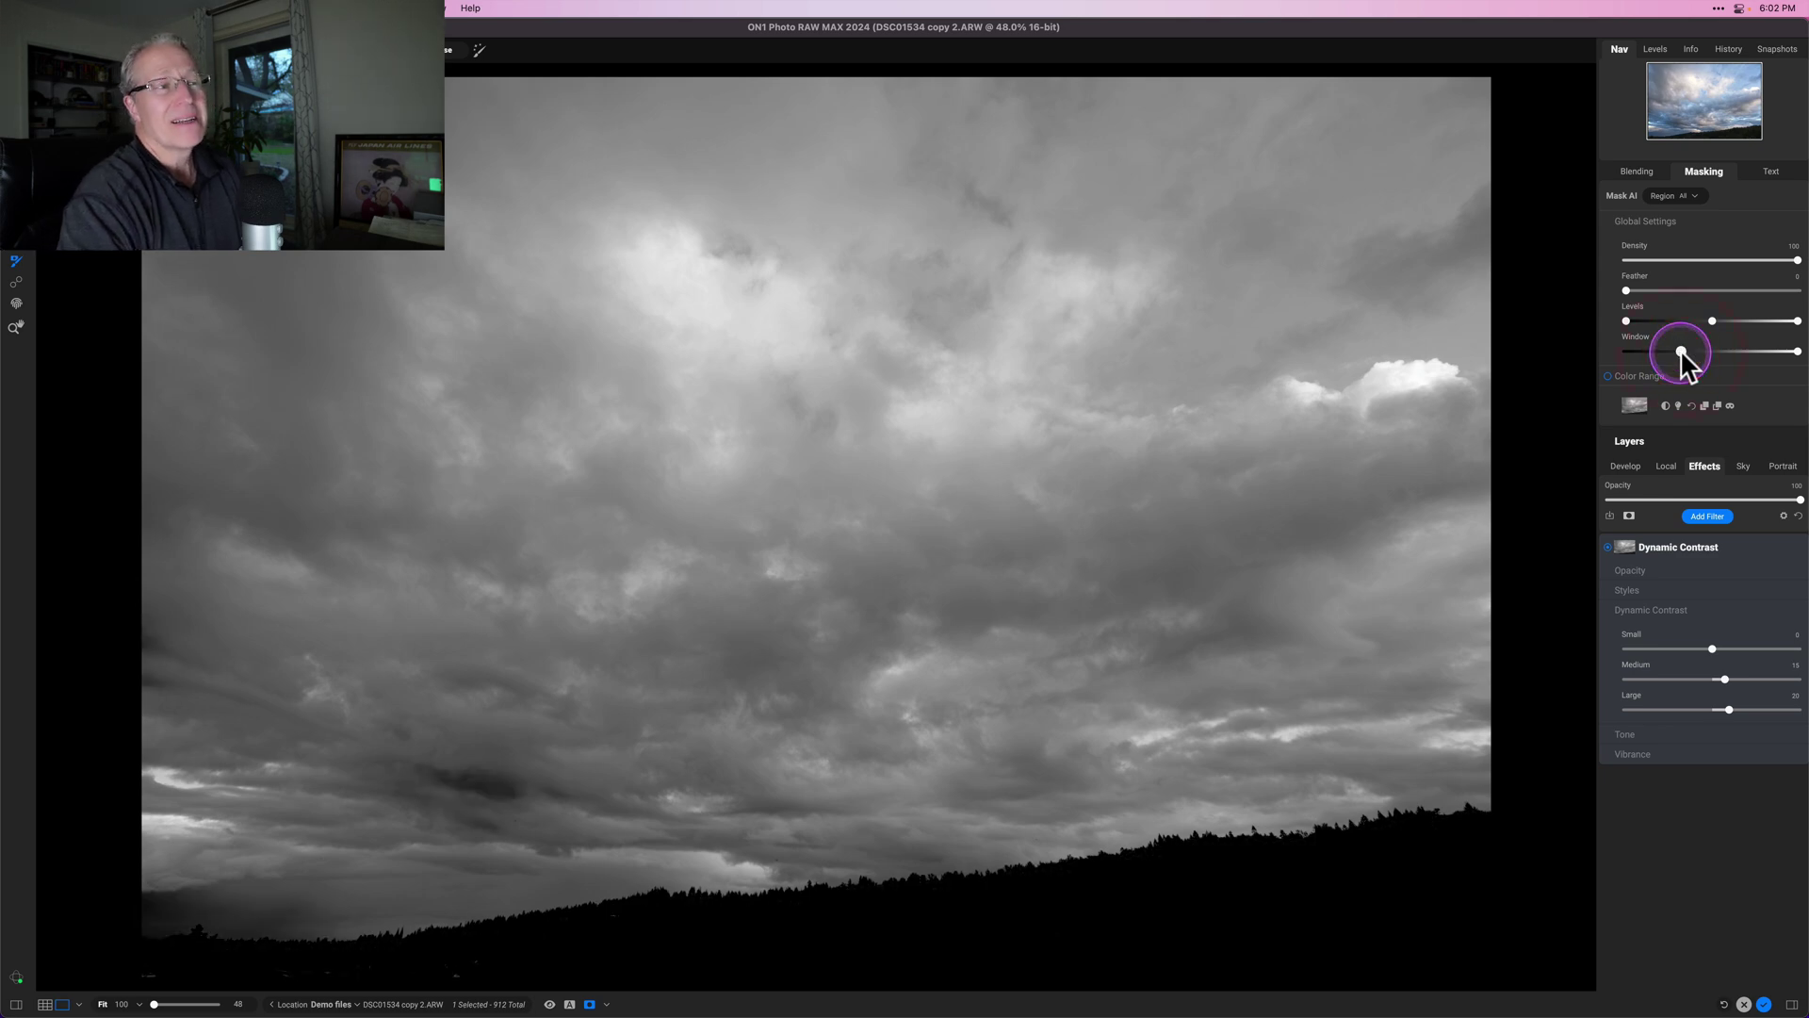
Return to the colour photo and set Dynamic Contrast's Large detail to -62
left_click(1730, 405)
left_click(1638, 683)
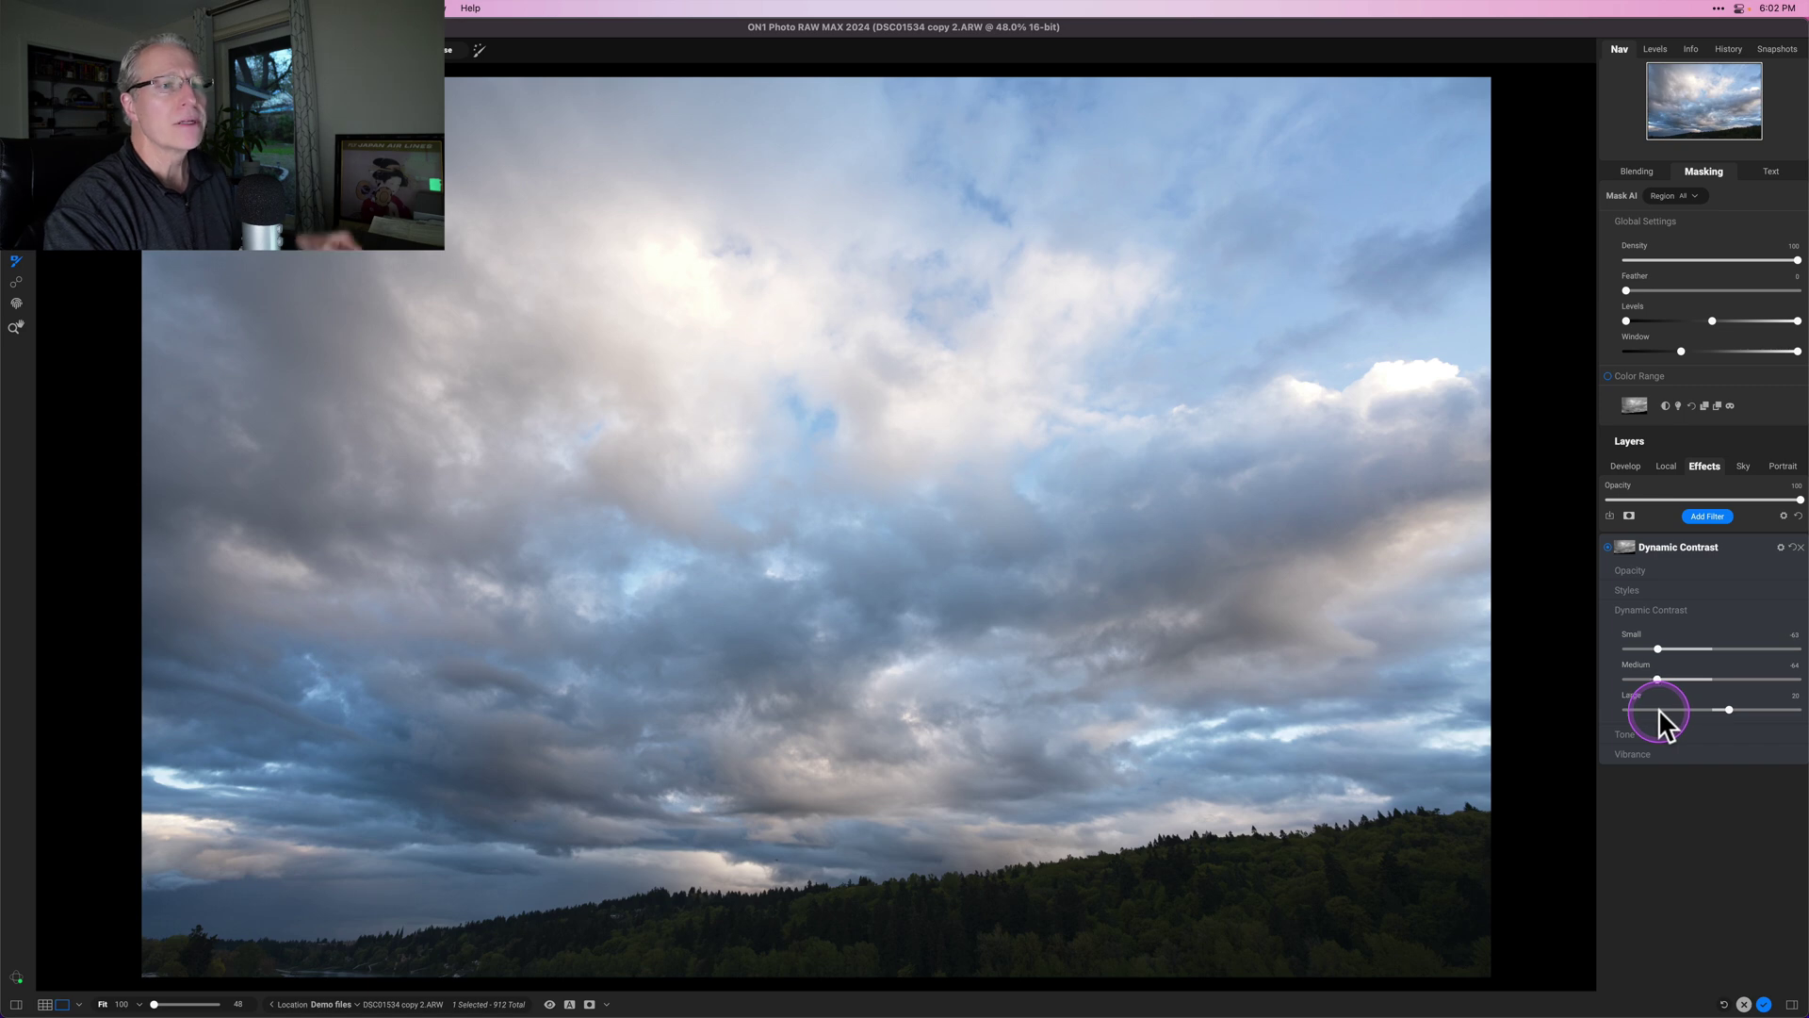
left_click(1659, 709)
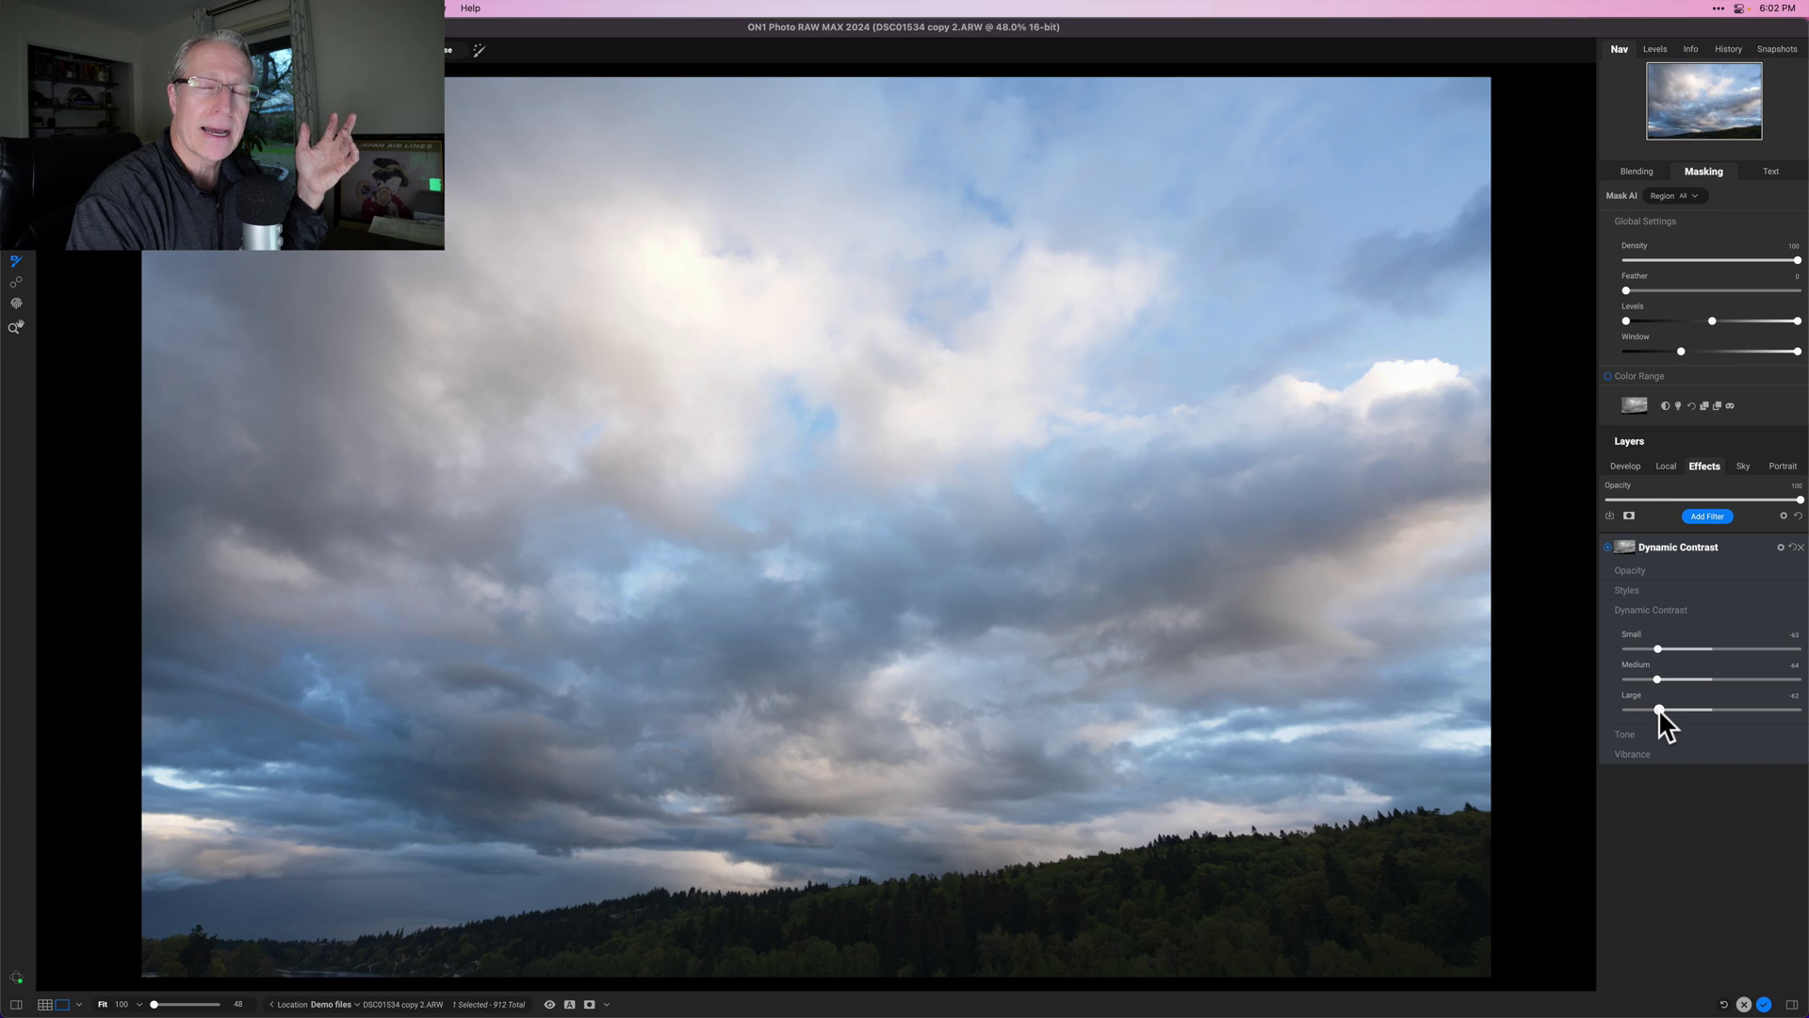
Turn Dynamic Contrast off and back on to compare before and after
left_click(1607, 546)
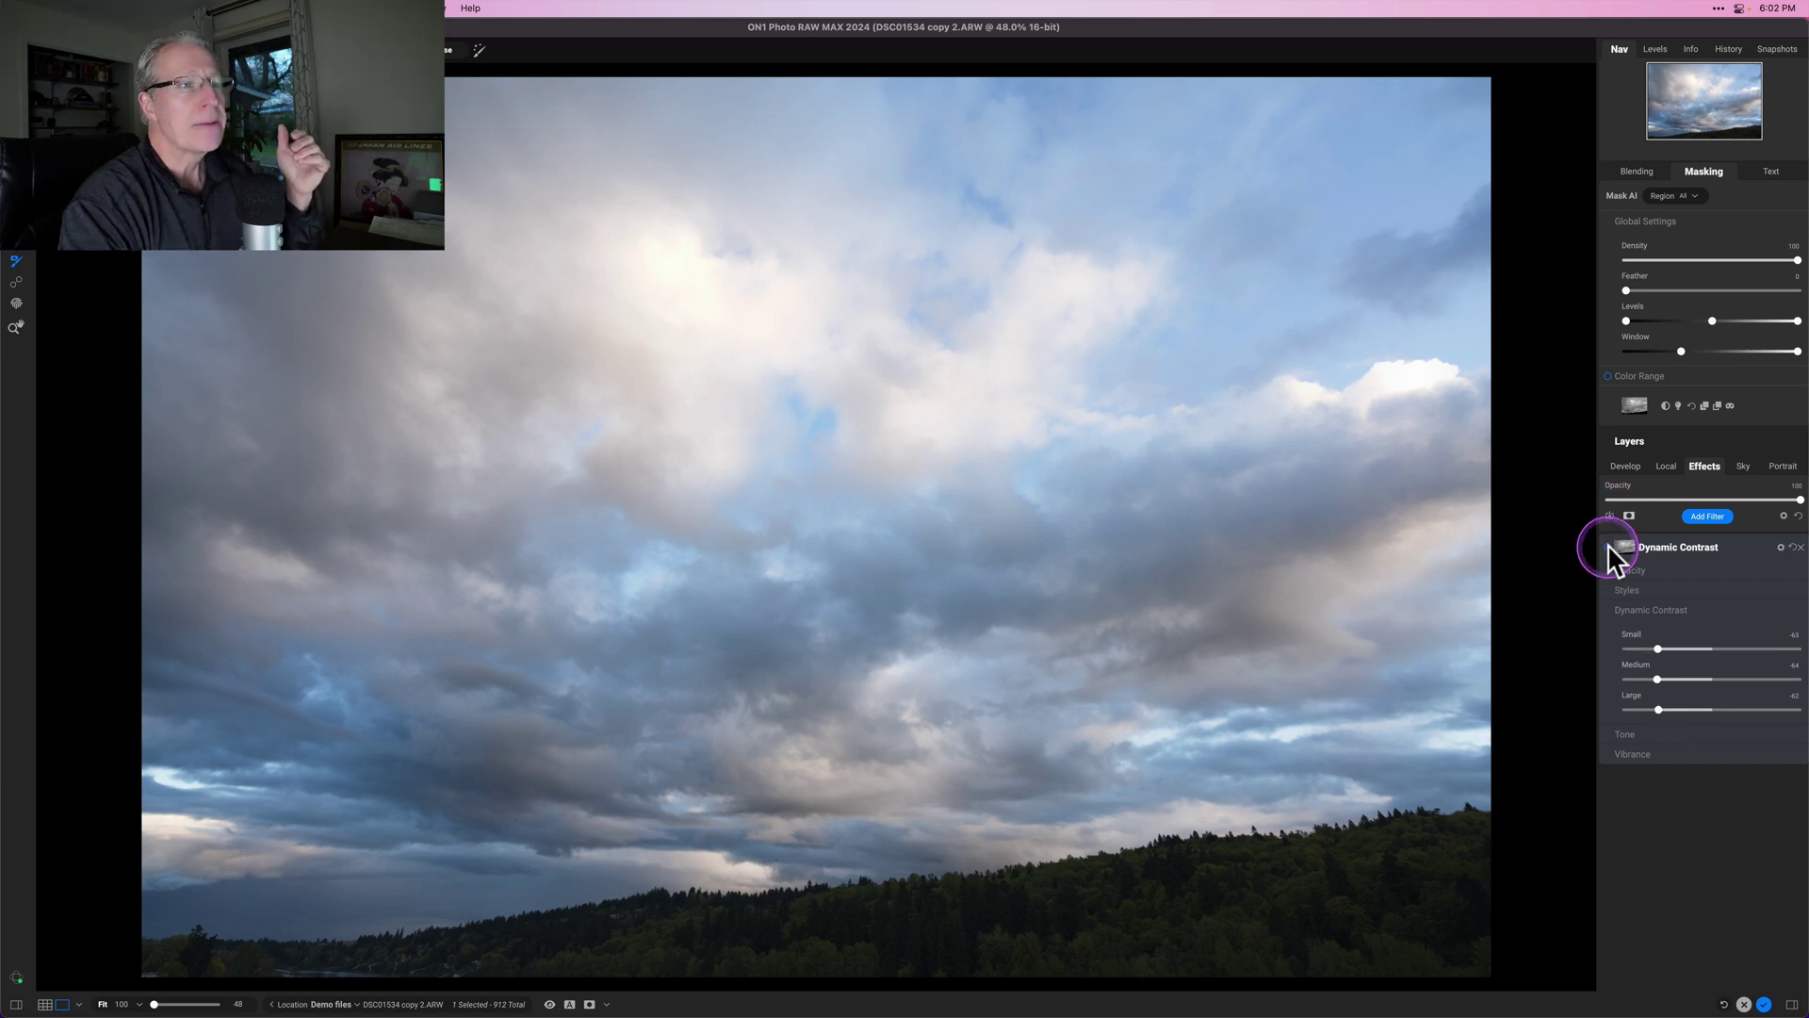
left_click(1608, 546)
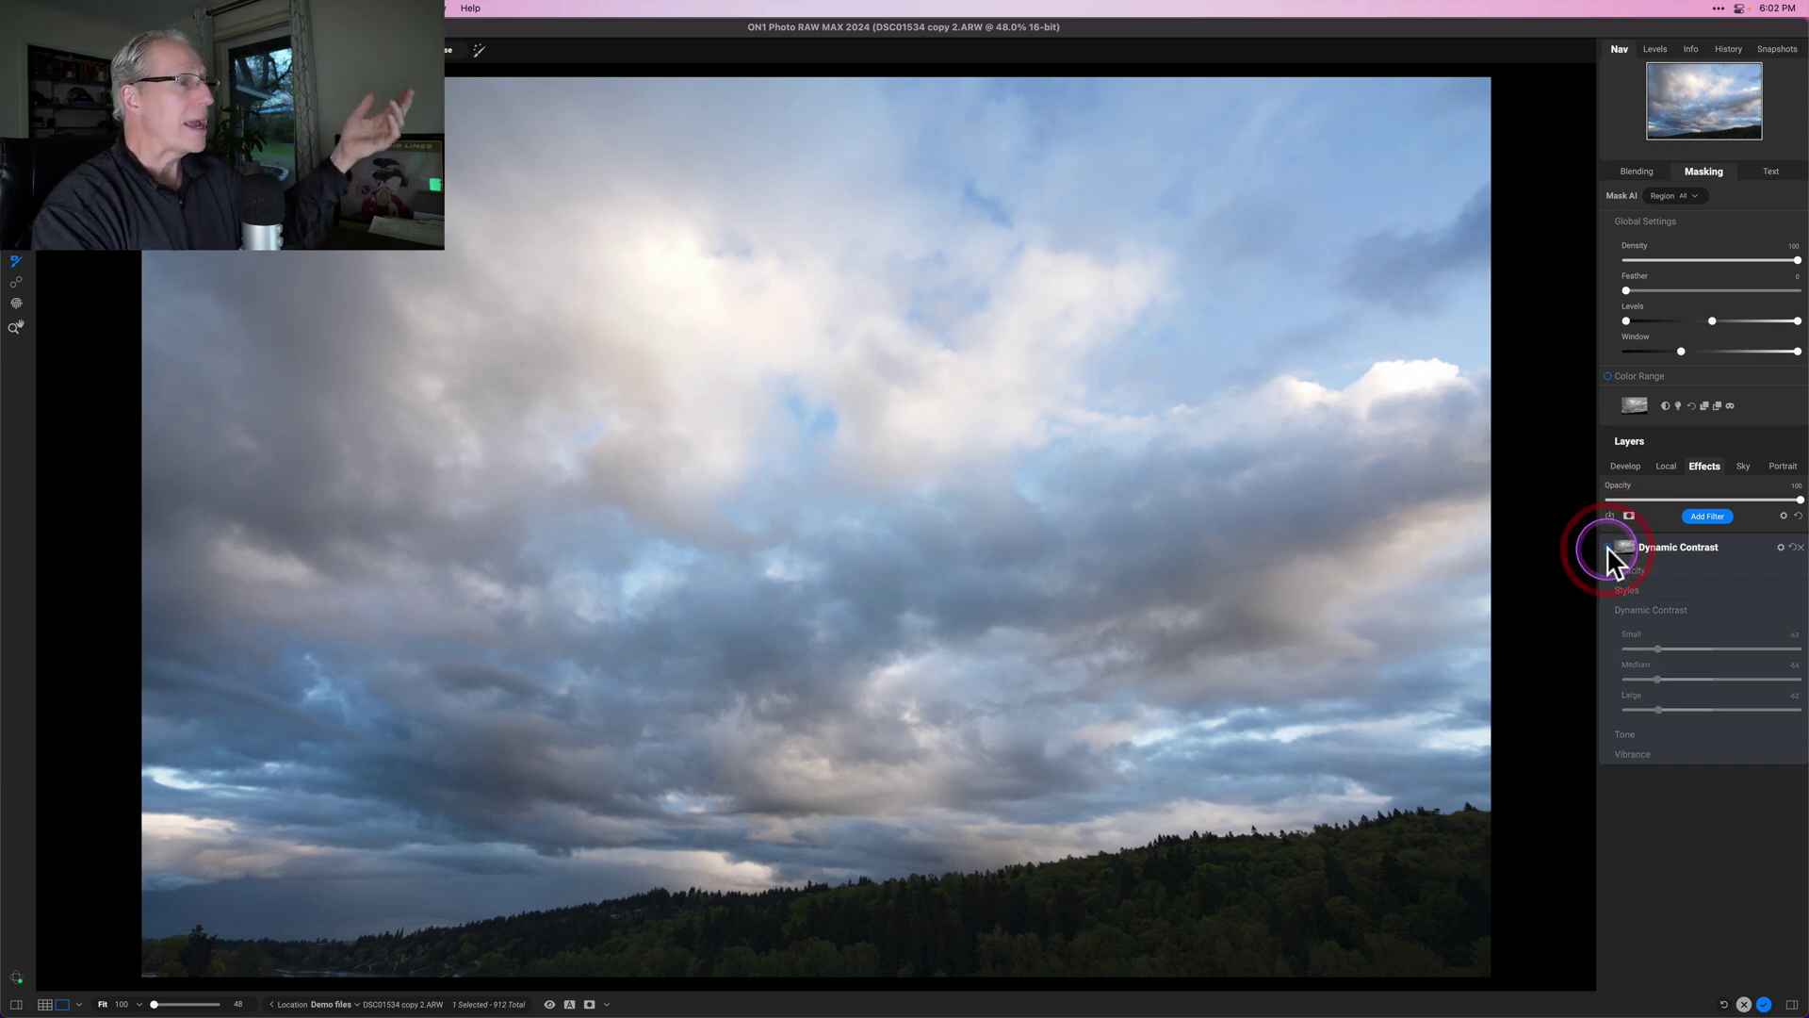
left_click(1607, 547)
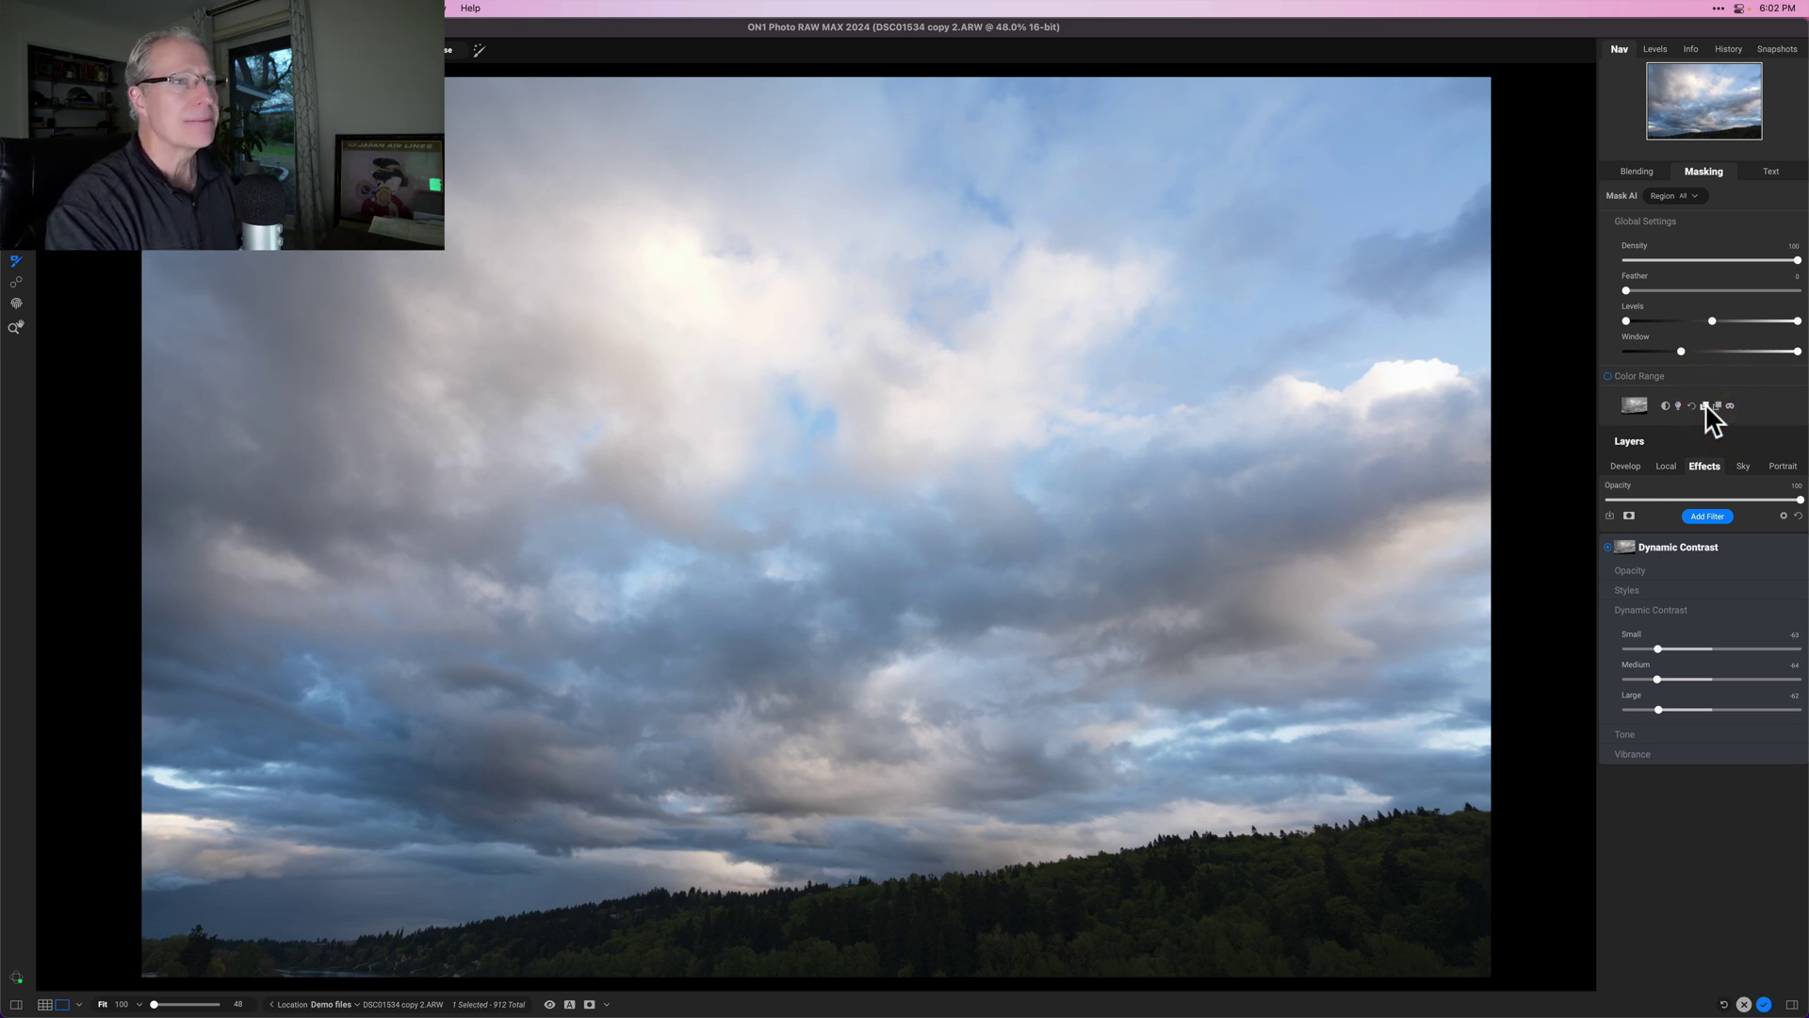
Add a Sunshine filter and paste the shared luminosity mask onto it
left_click(1707, 516)
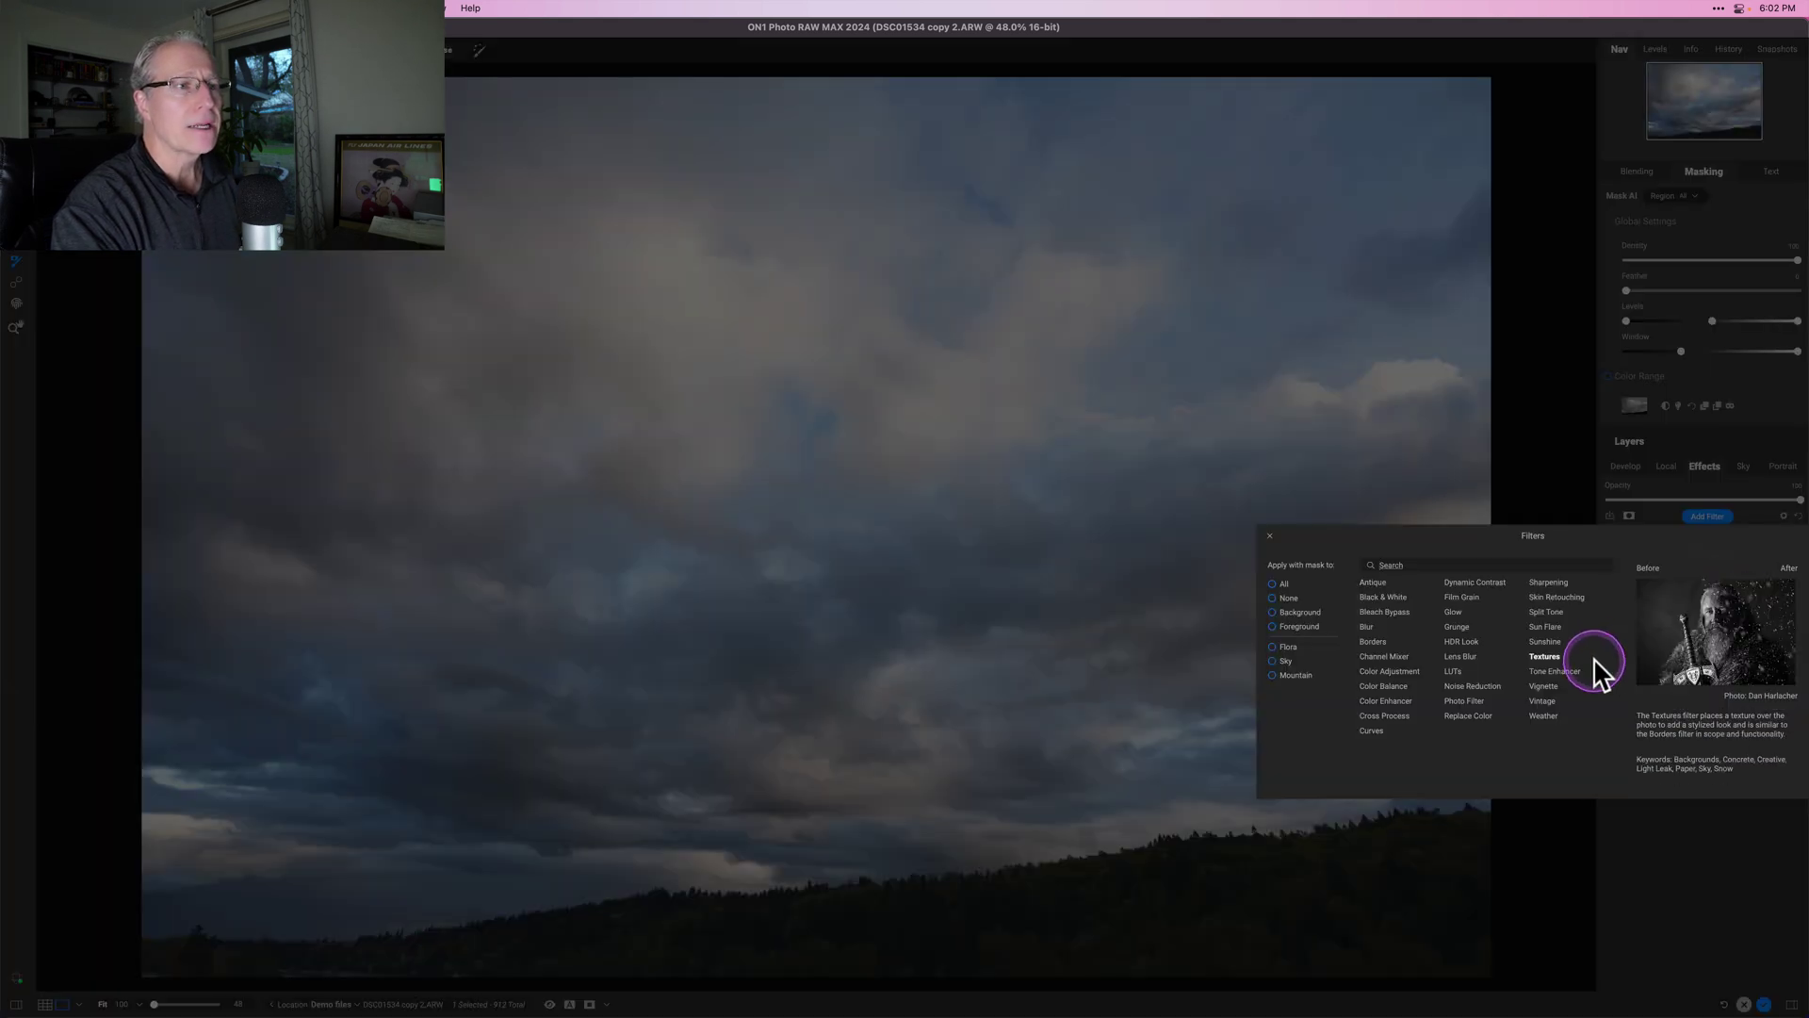
left_click(1550, 643)
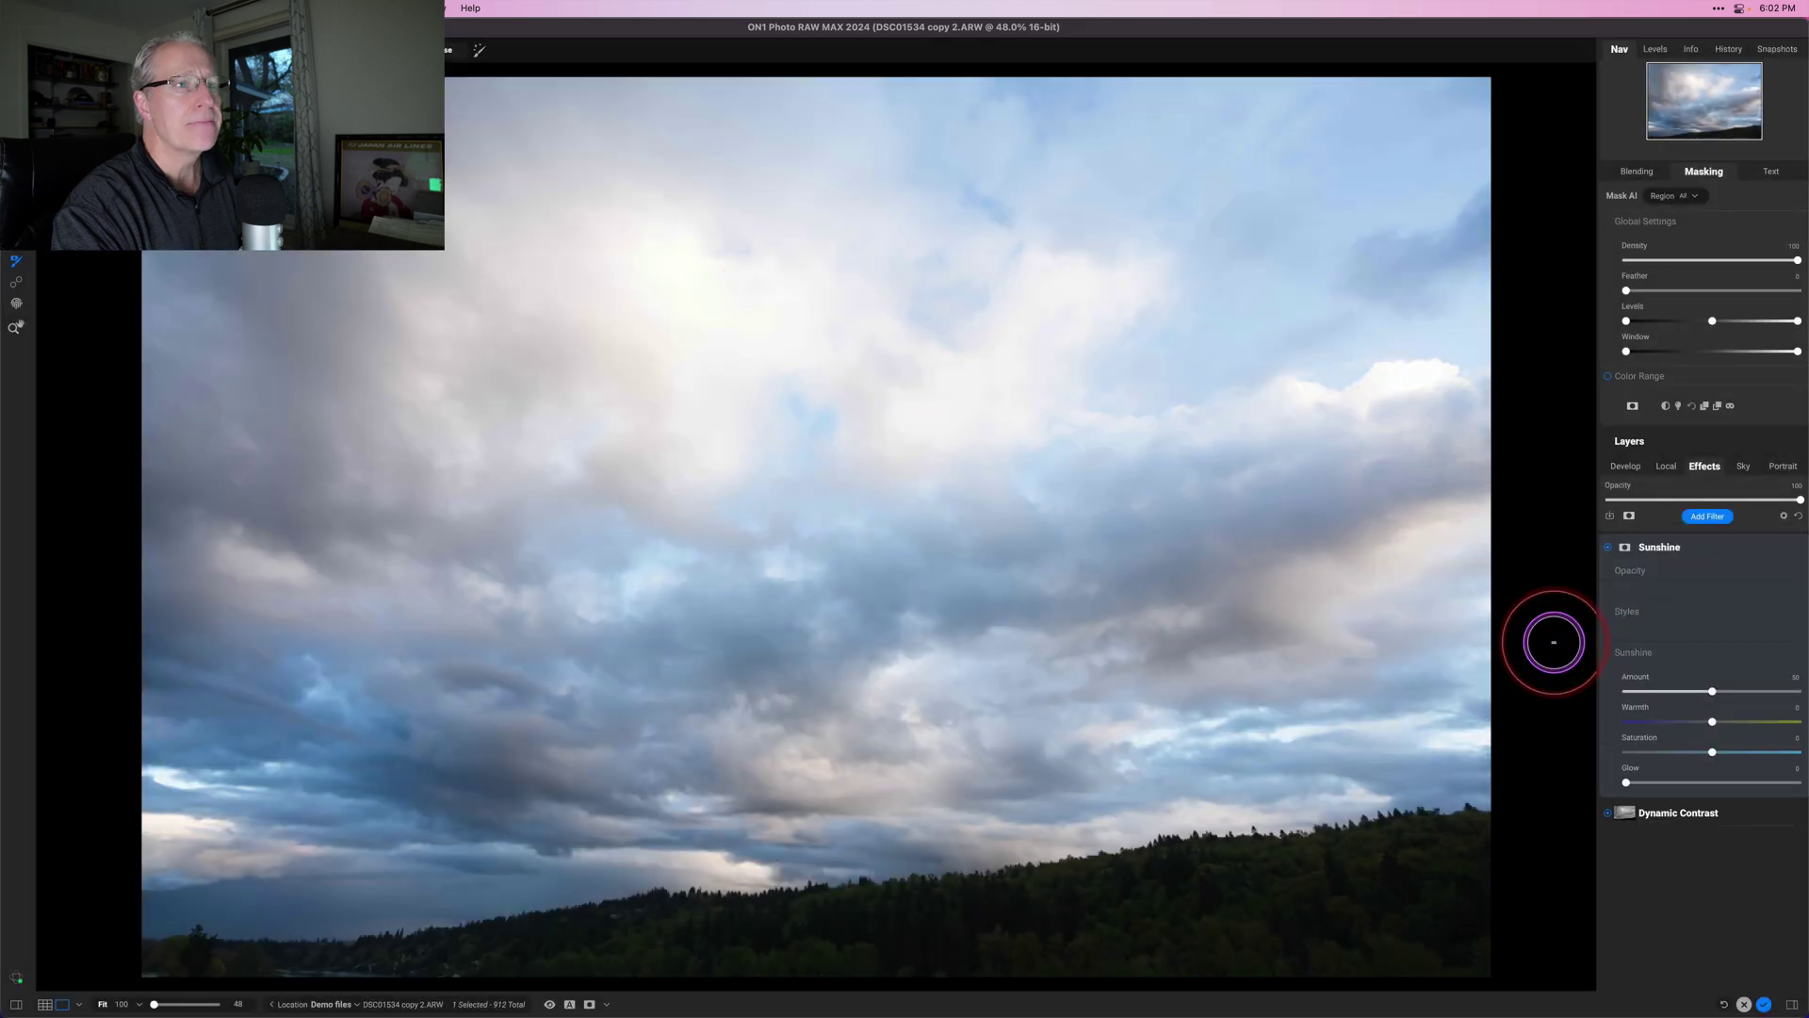
left_click(1626, 548)
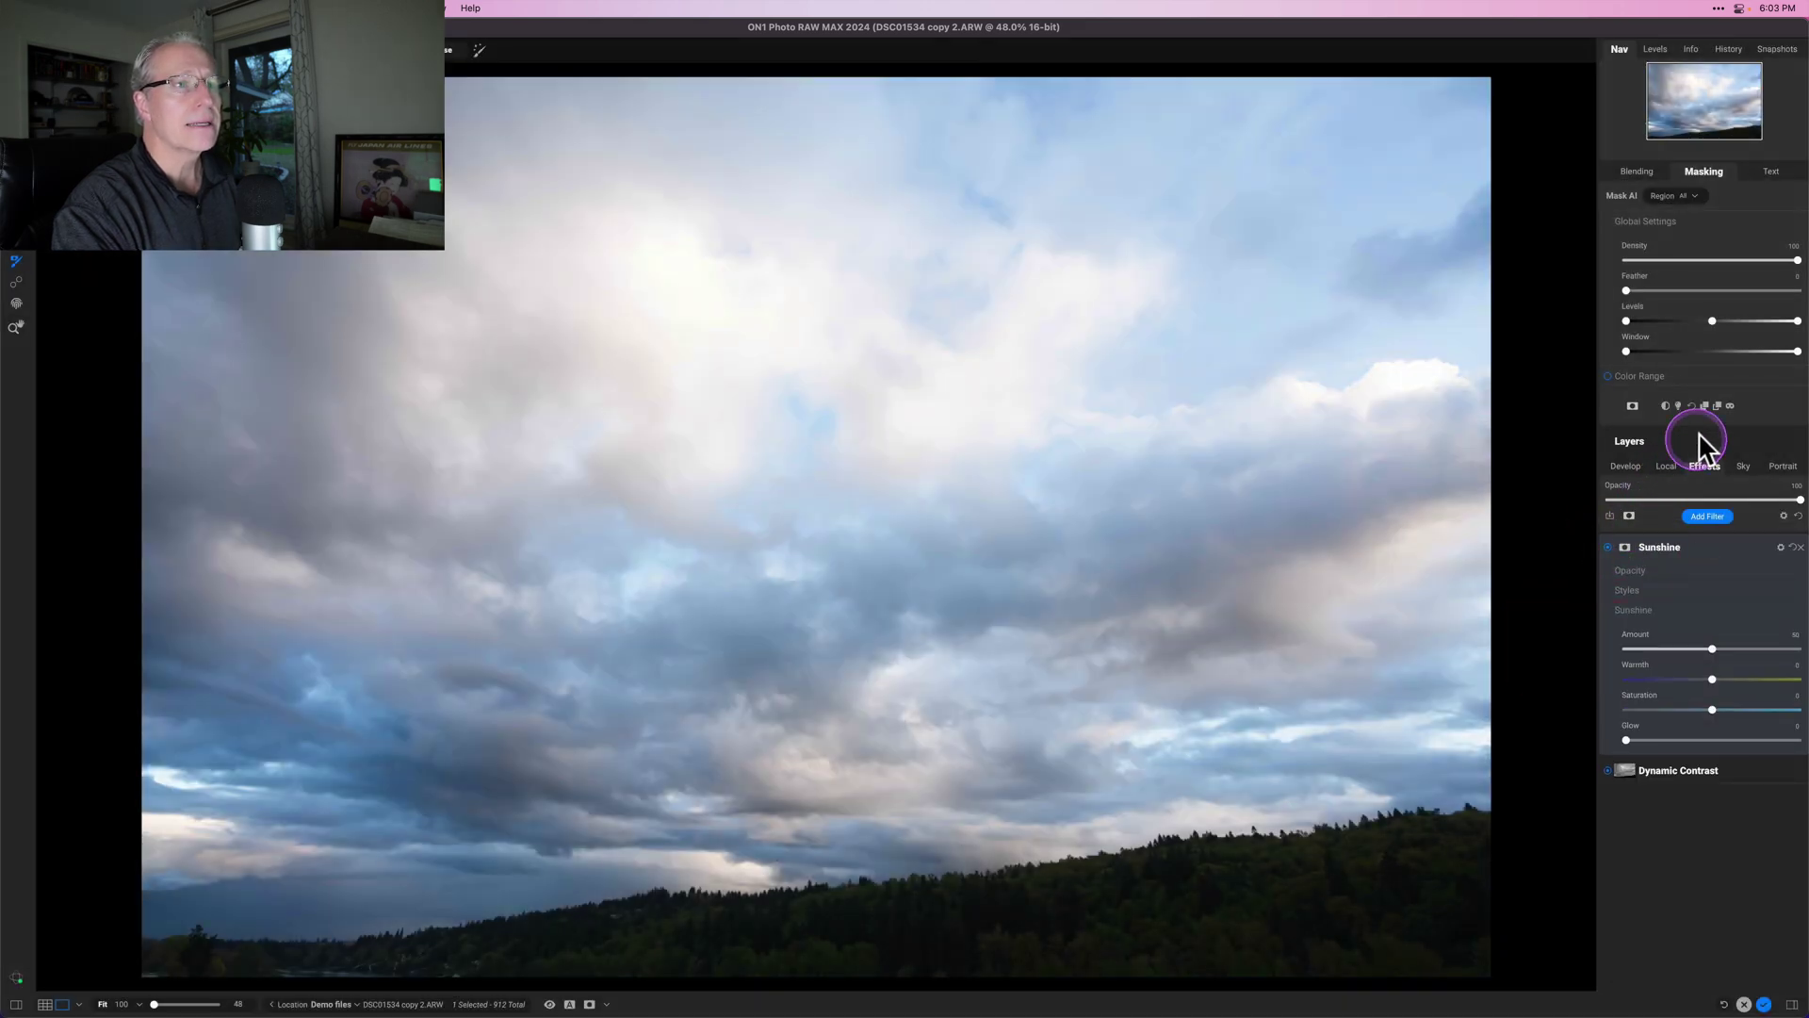
left_click(1718, 405)
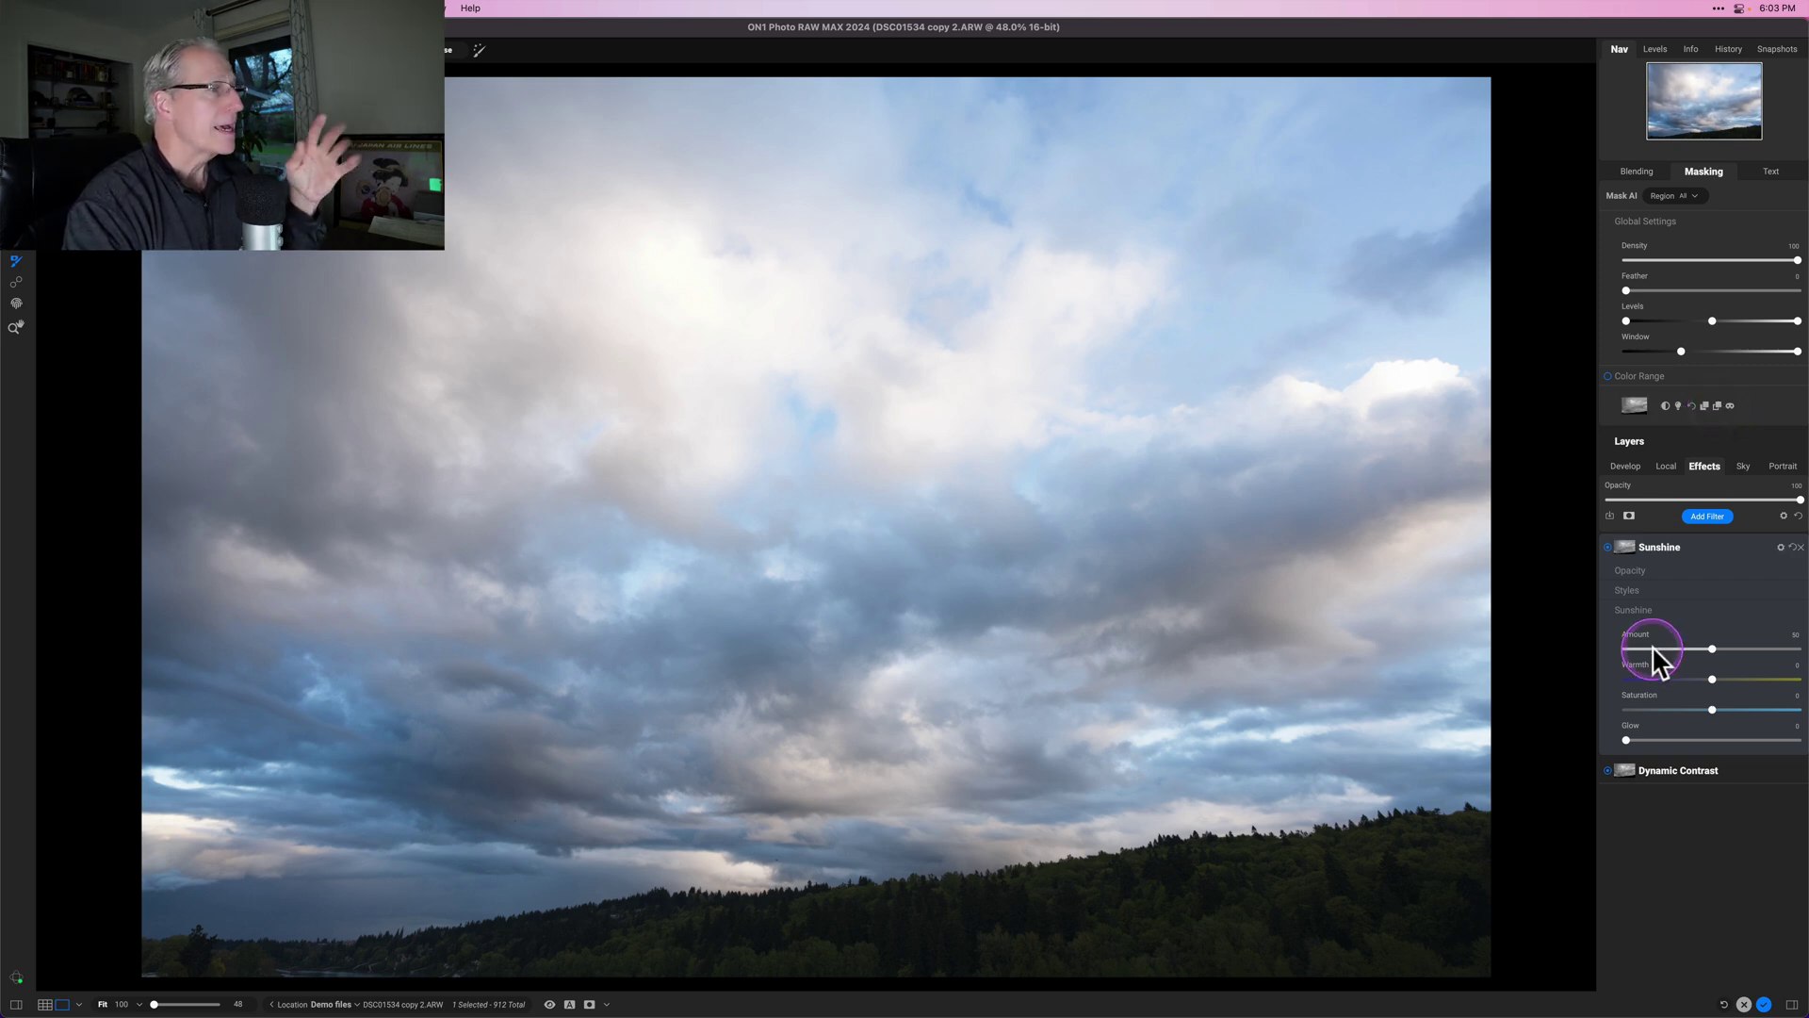
Set Sunshine Amount 62, Warmth 13 and Saturation 15, then toggle it off and on to compare
left_click(1730, 649)
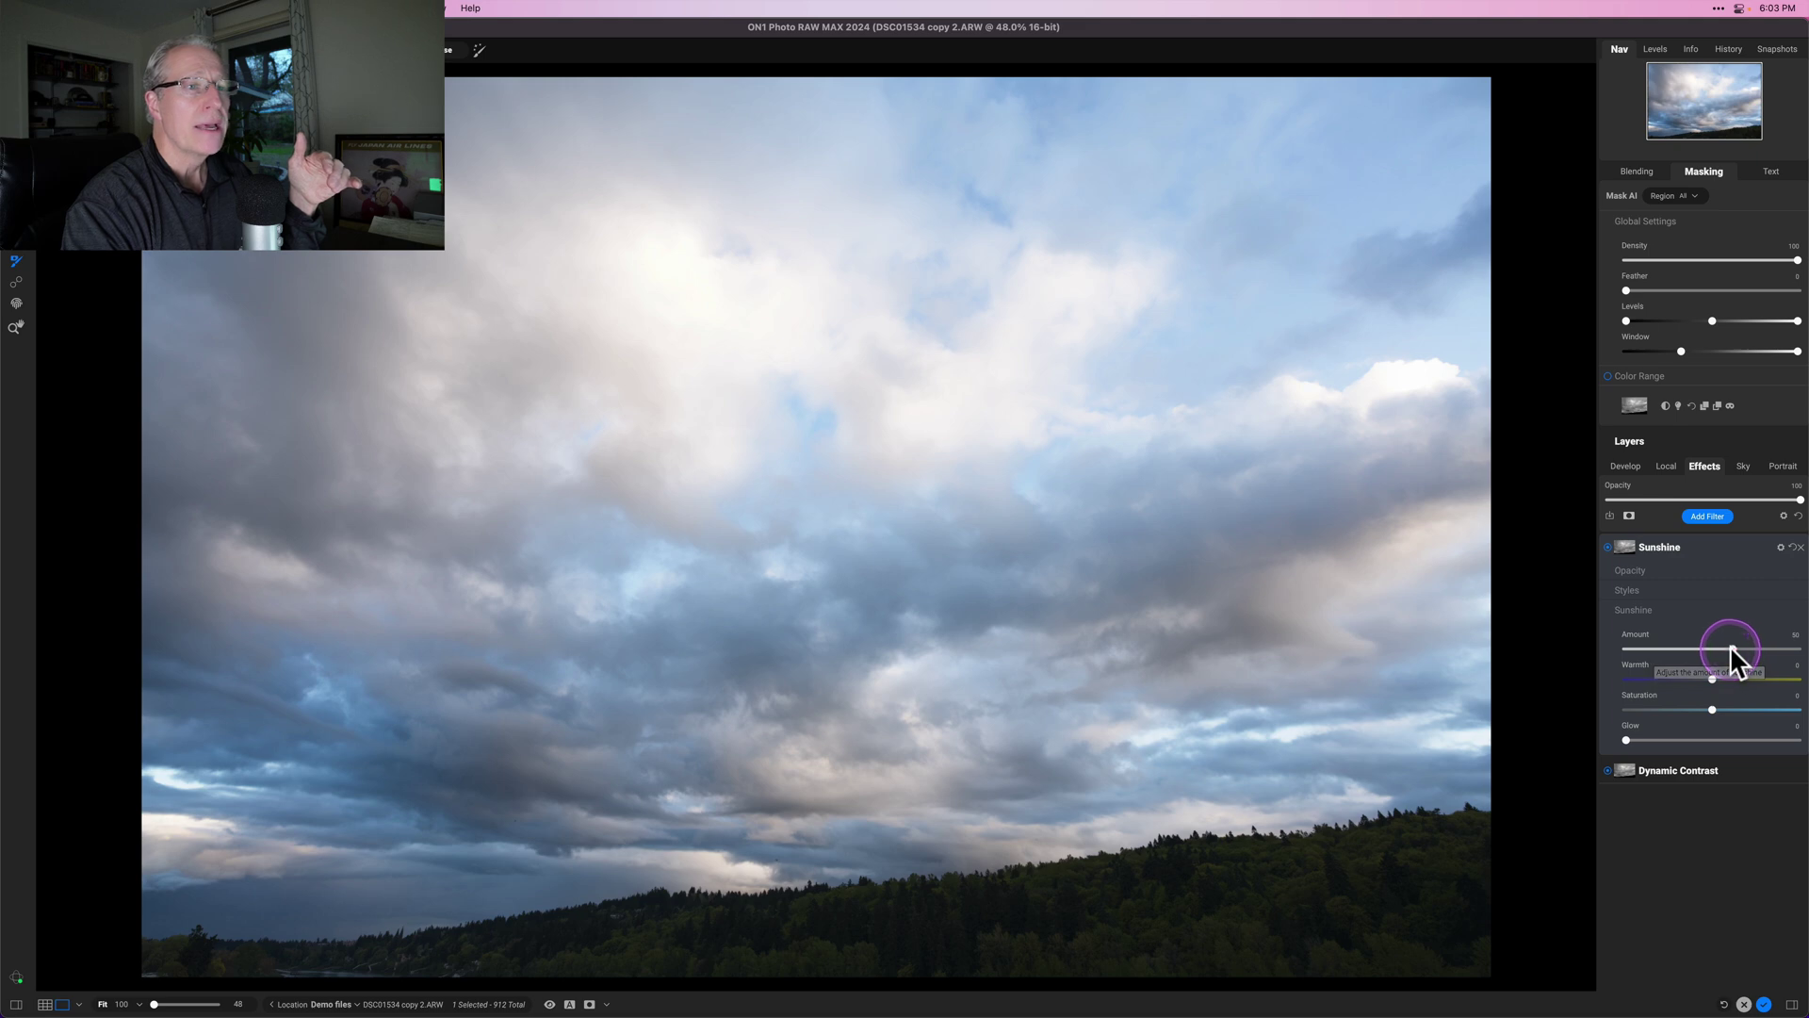
left_click(1736, 688)
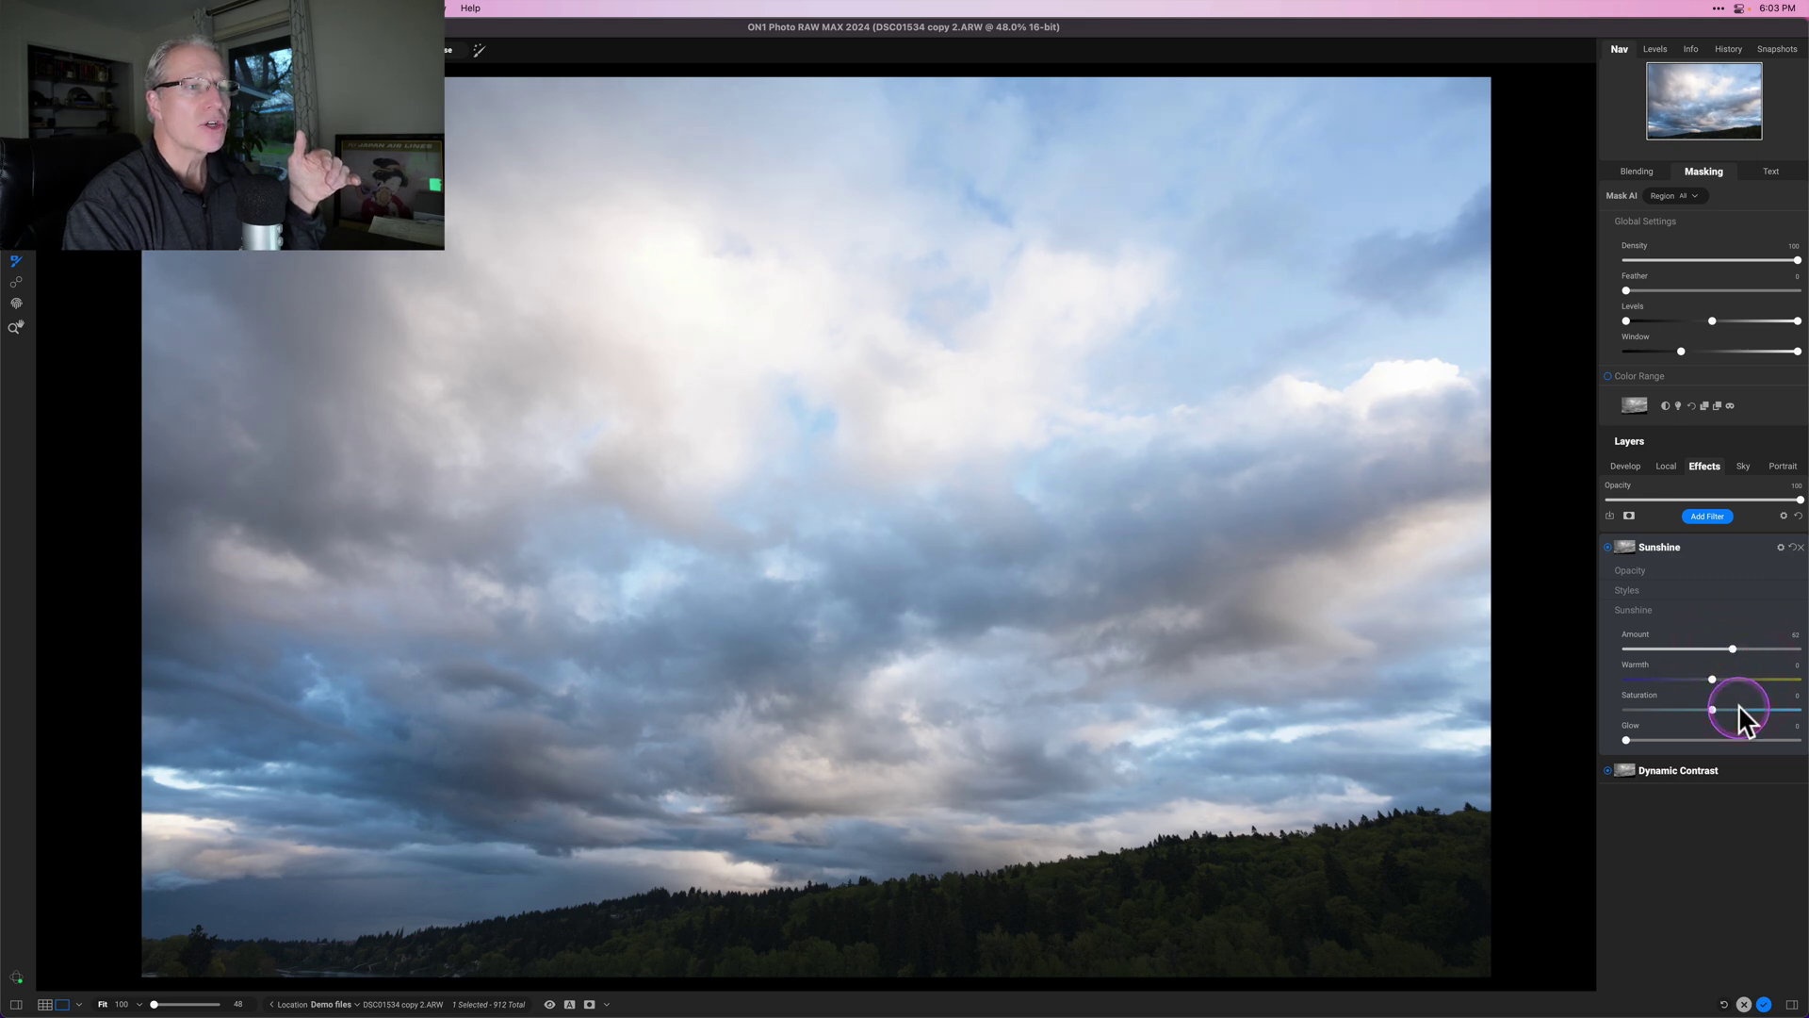
left_click(1738, 704)
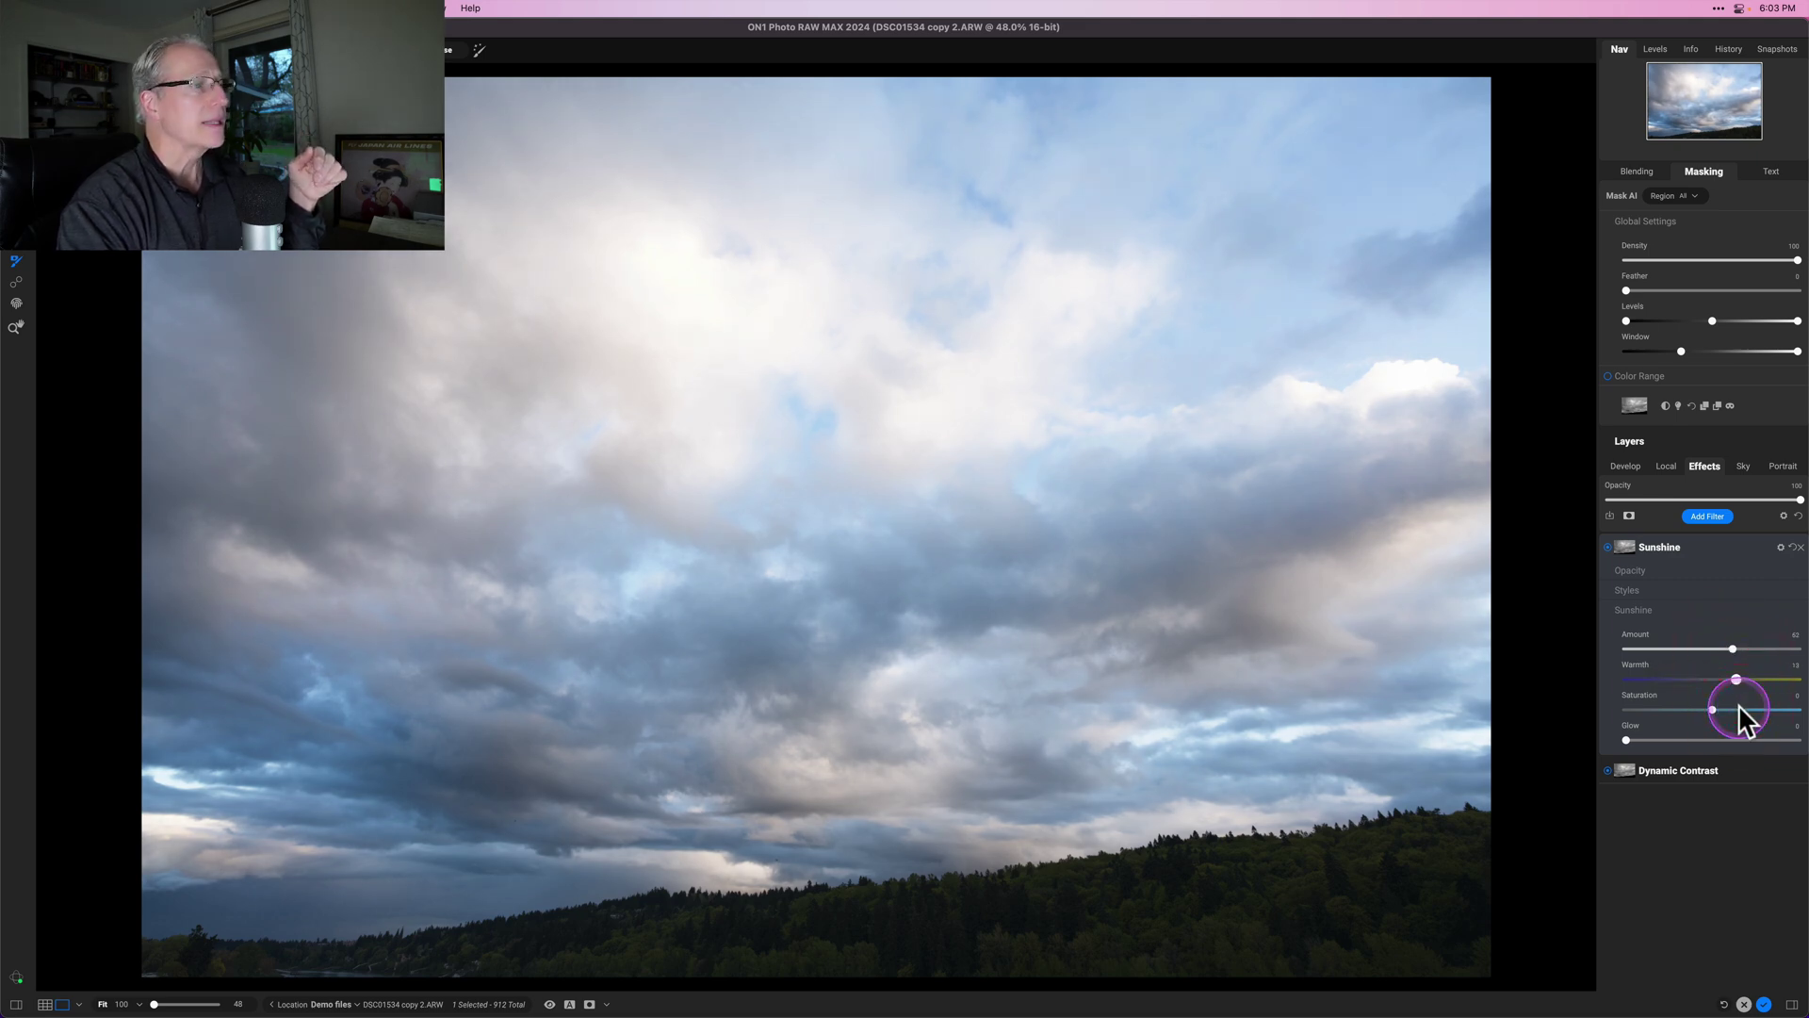
left_click(1739, 709)
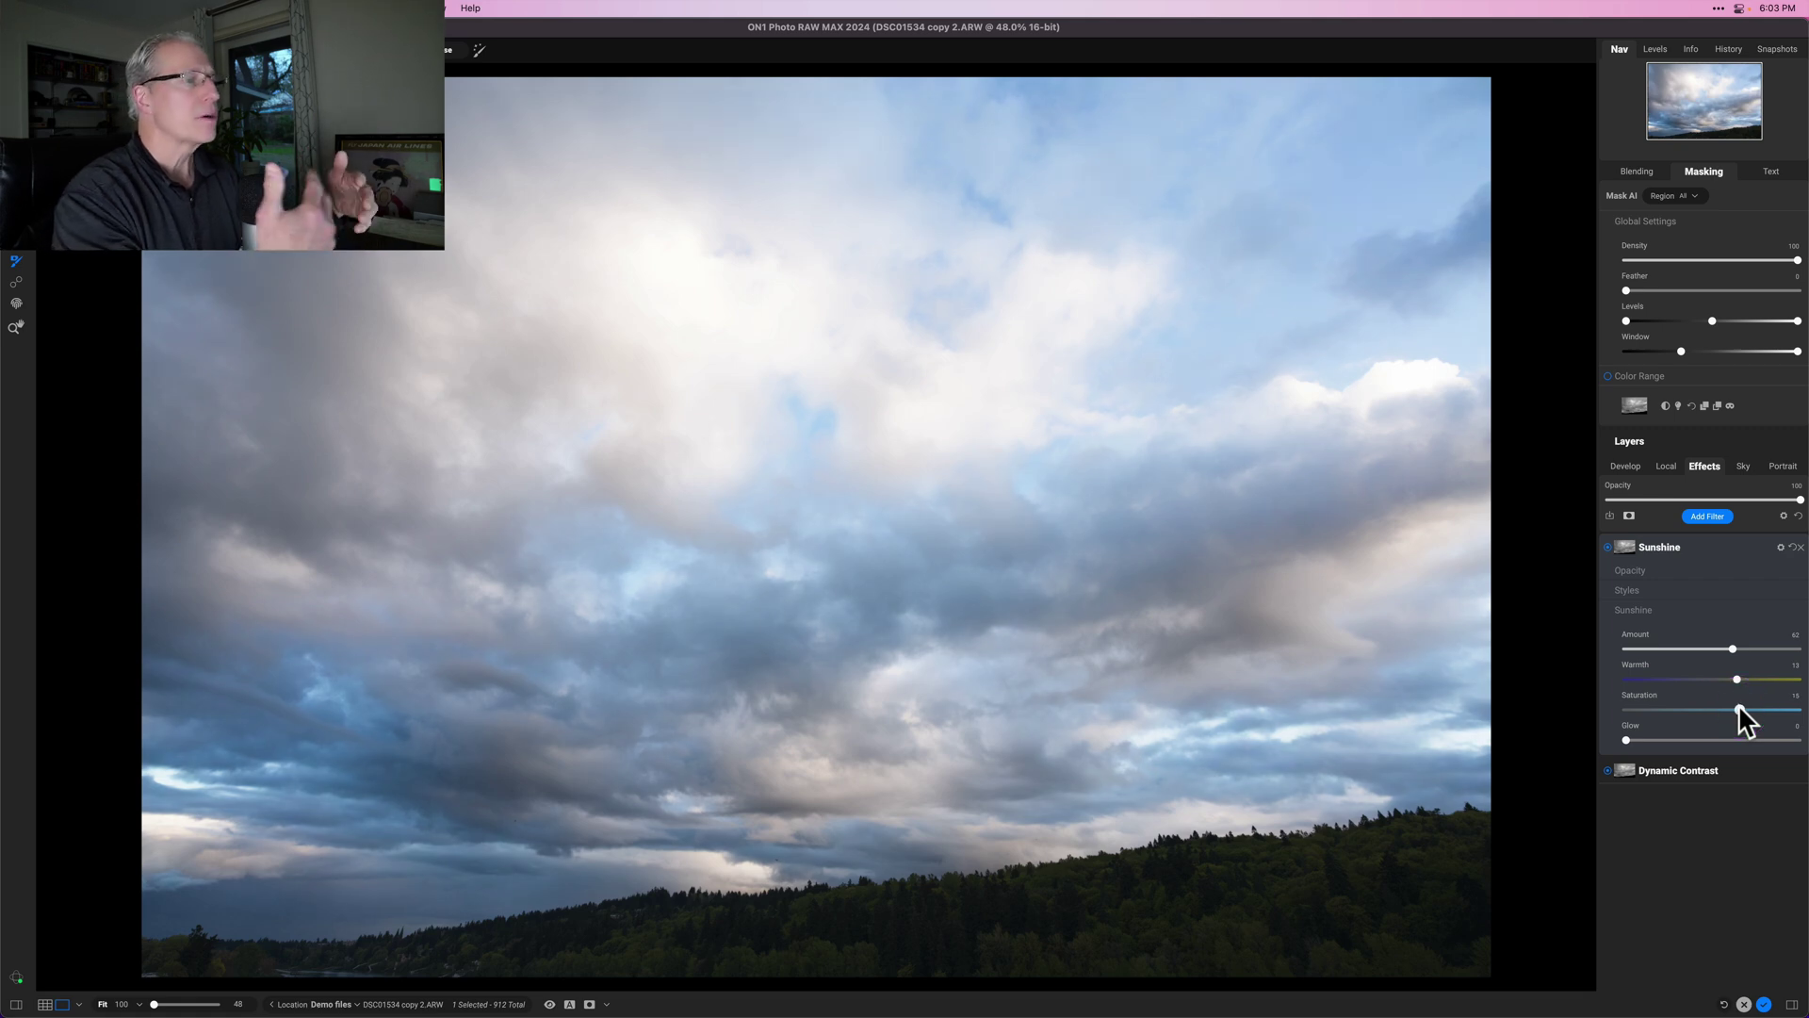
left_click(1606, 572)
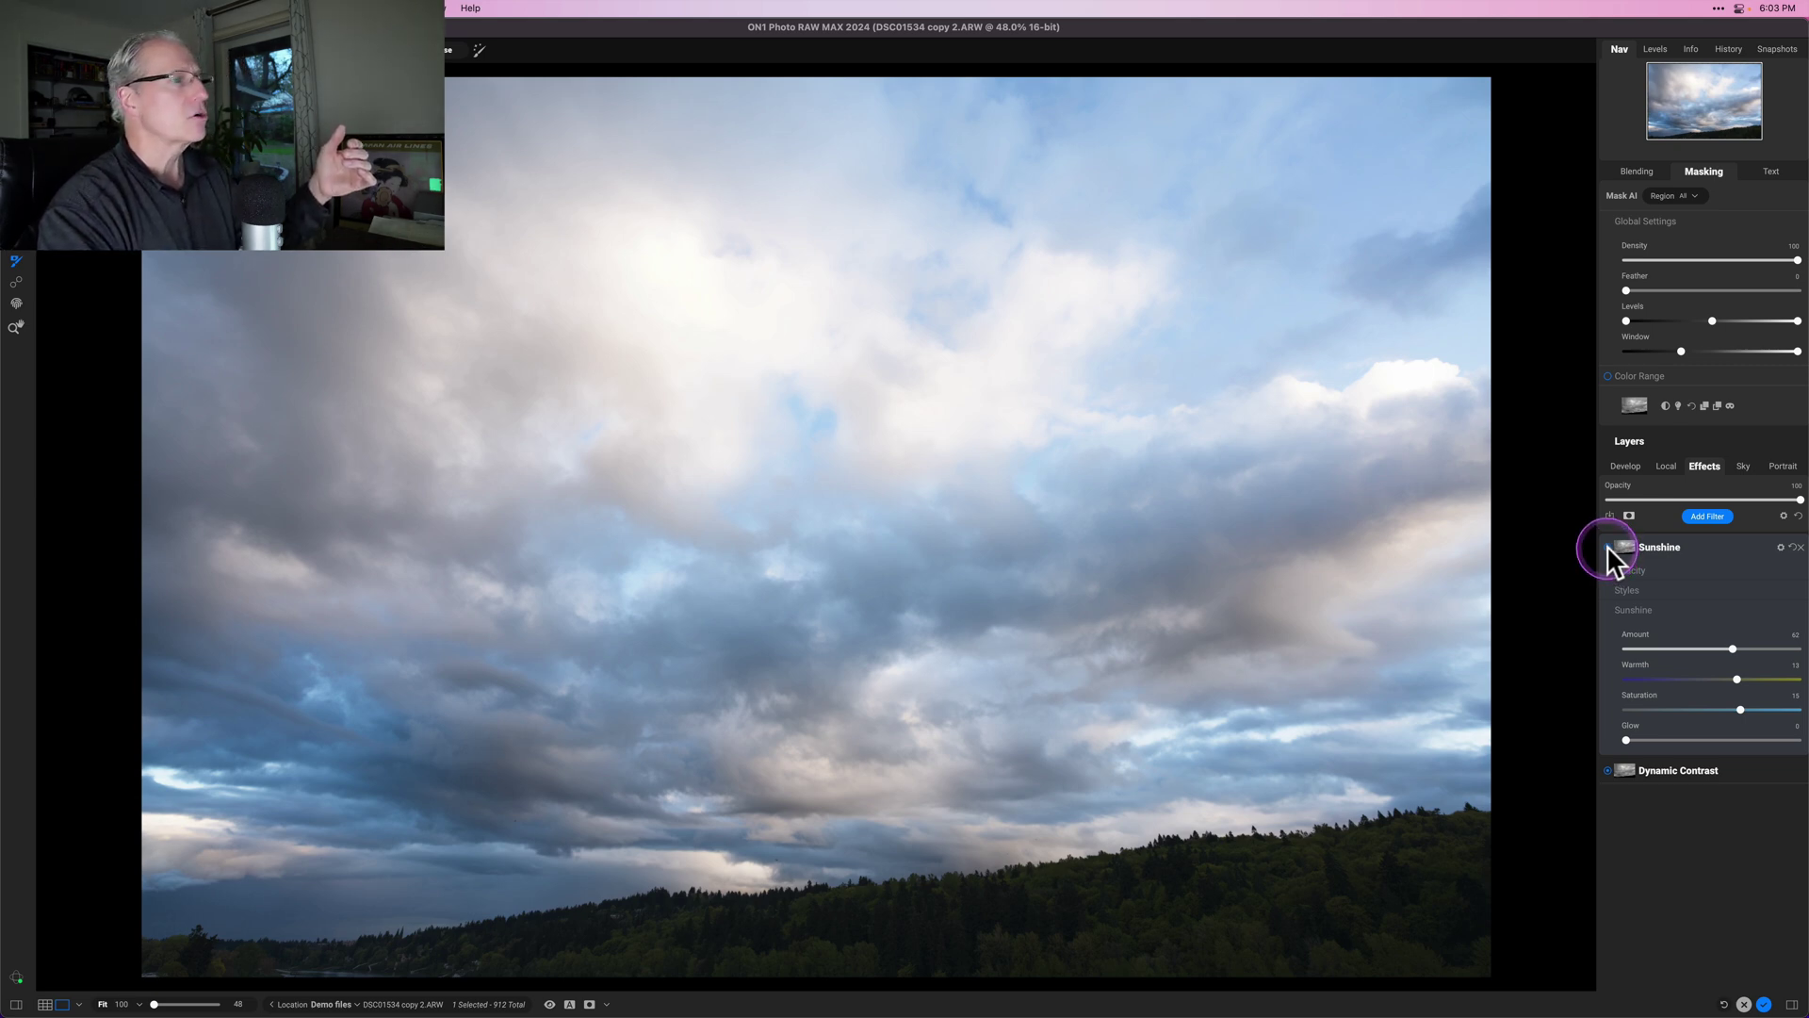
left_click(1608, 546)
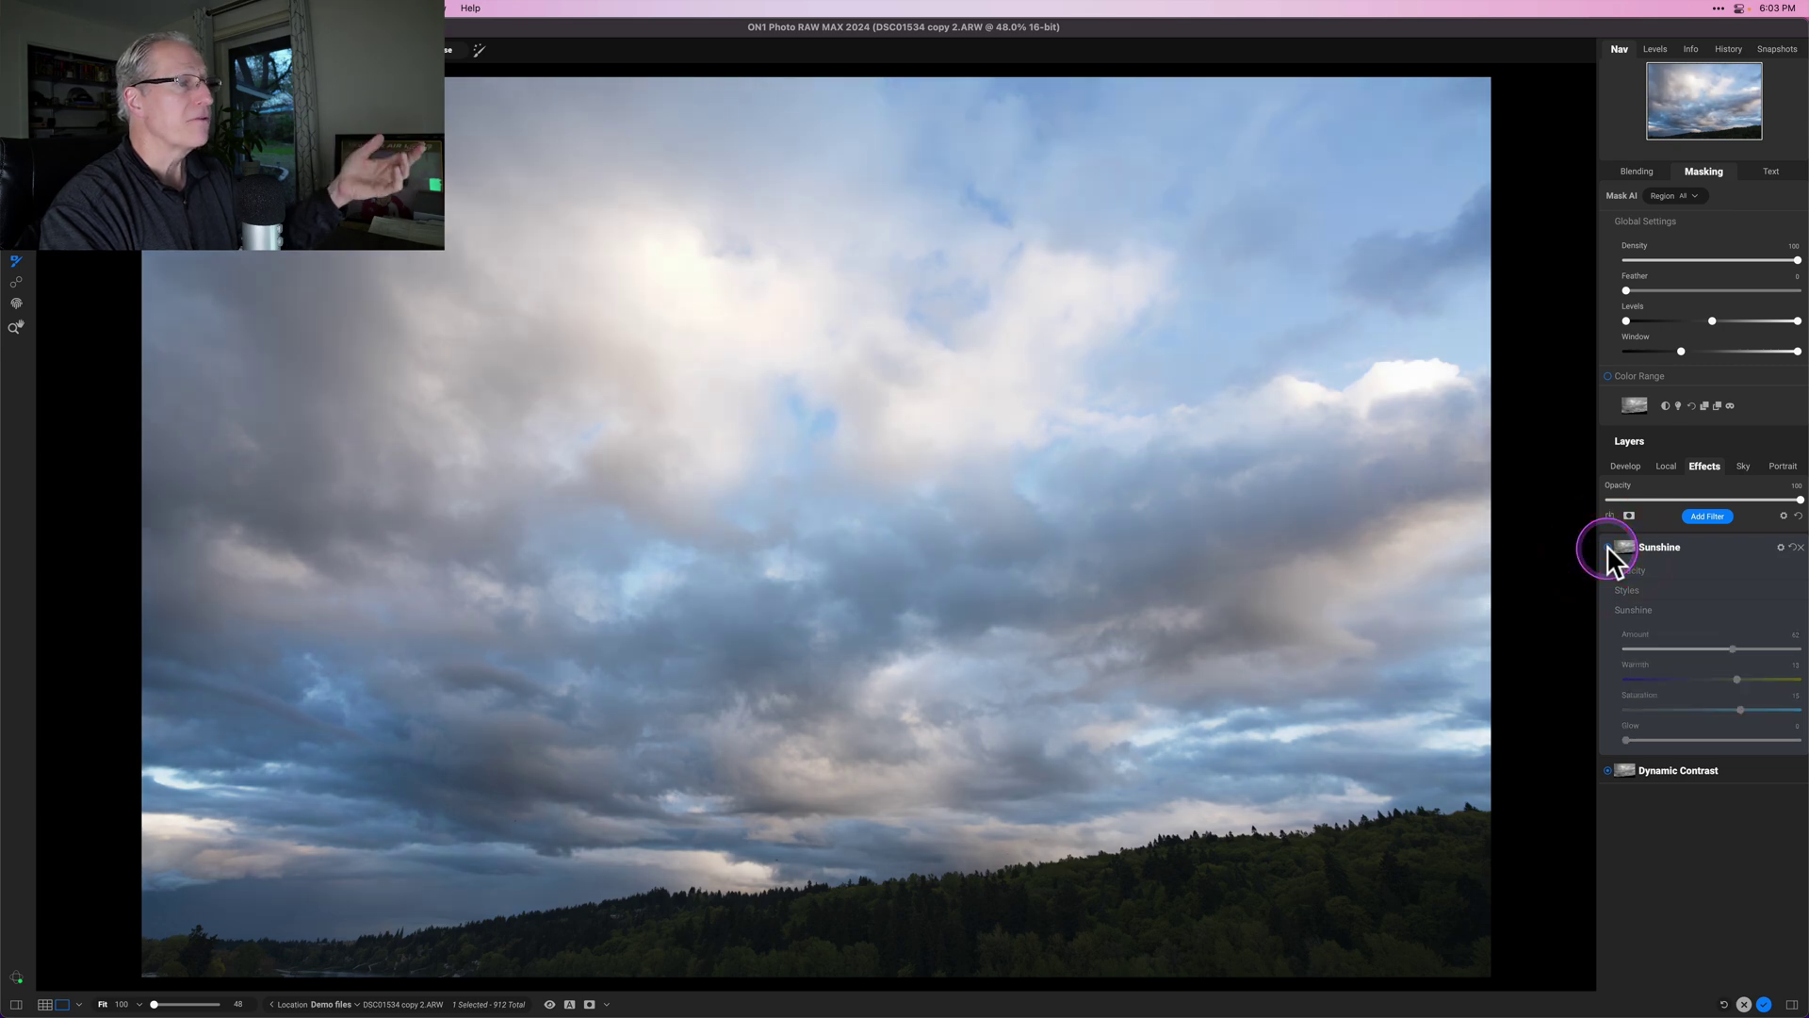
left_click(1607, 546)
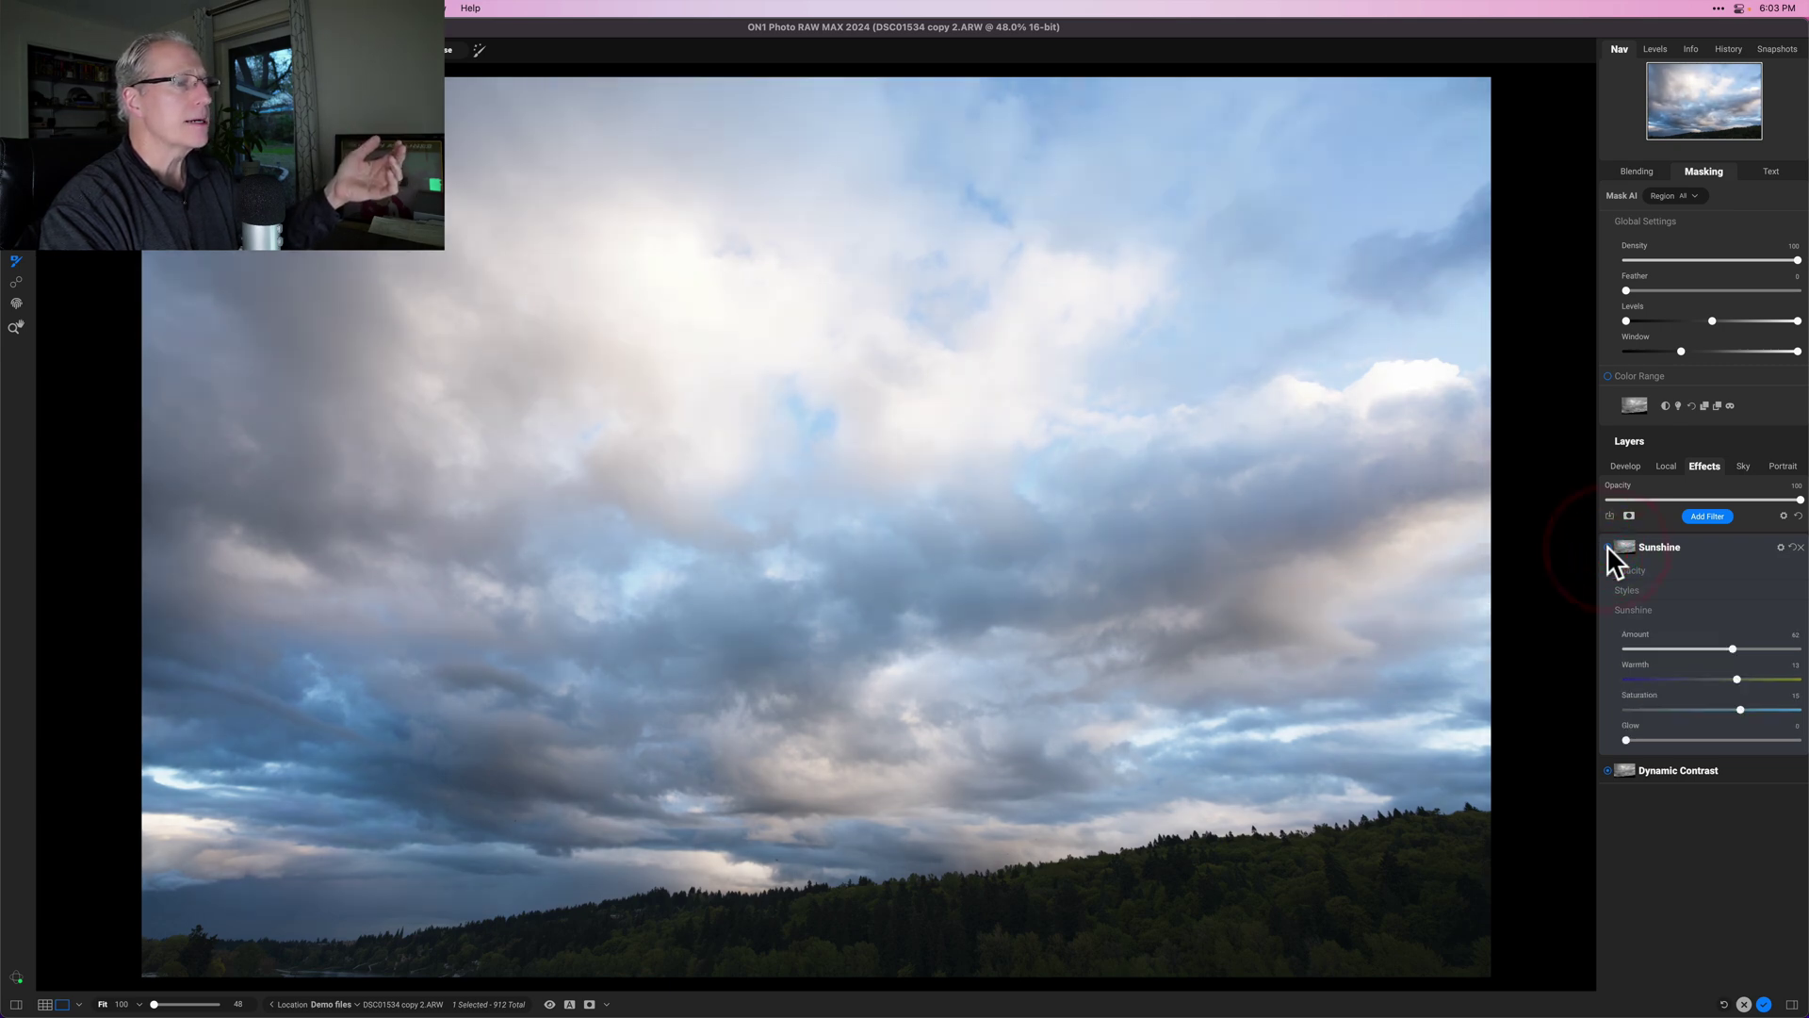
View the Sunshine mask in grayscale and adjust its Window and Levels handles to favour bright clouds
left_click(1729, 403)
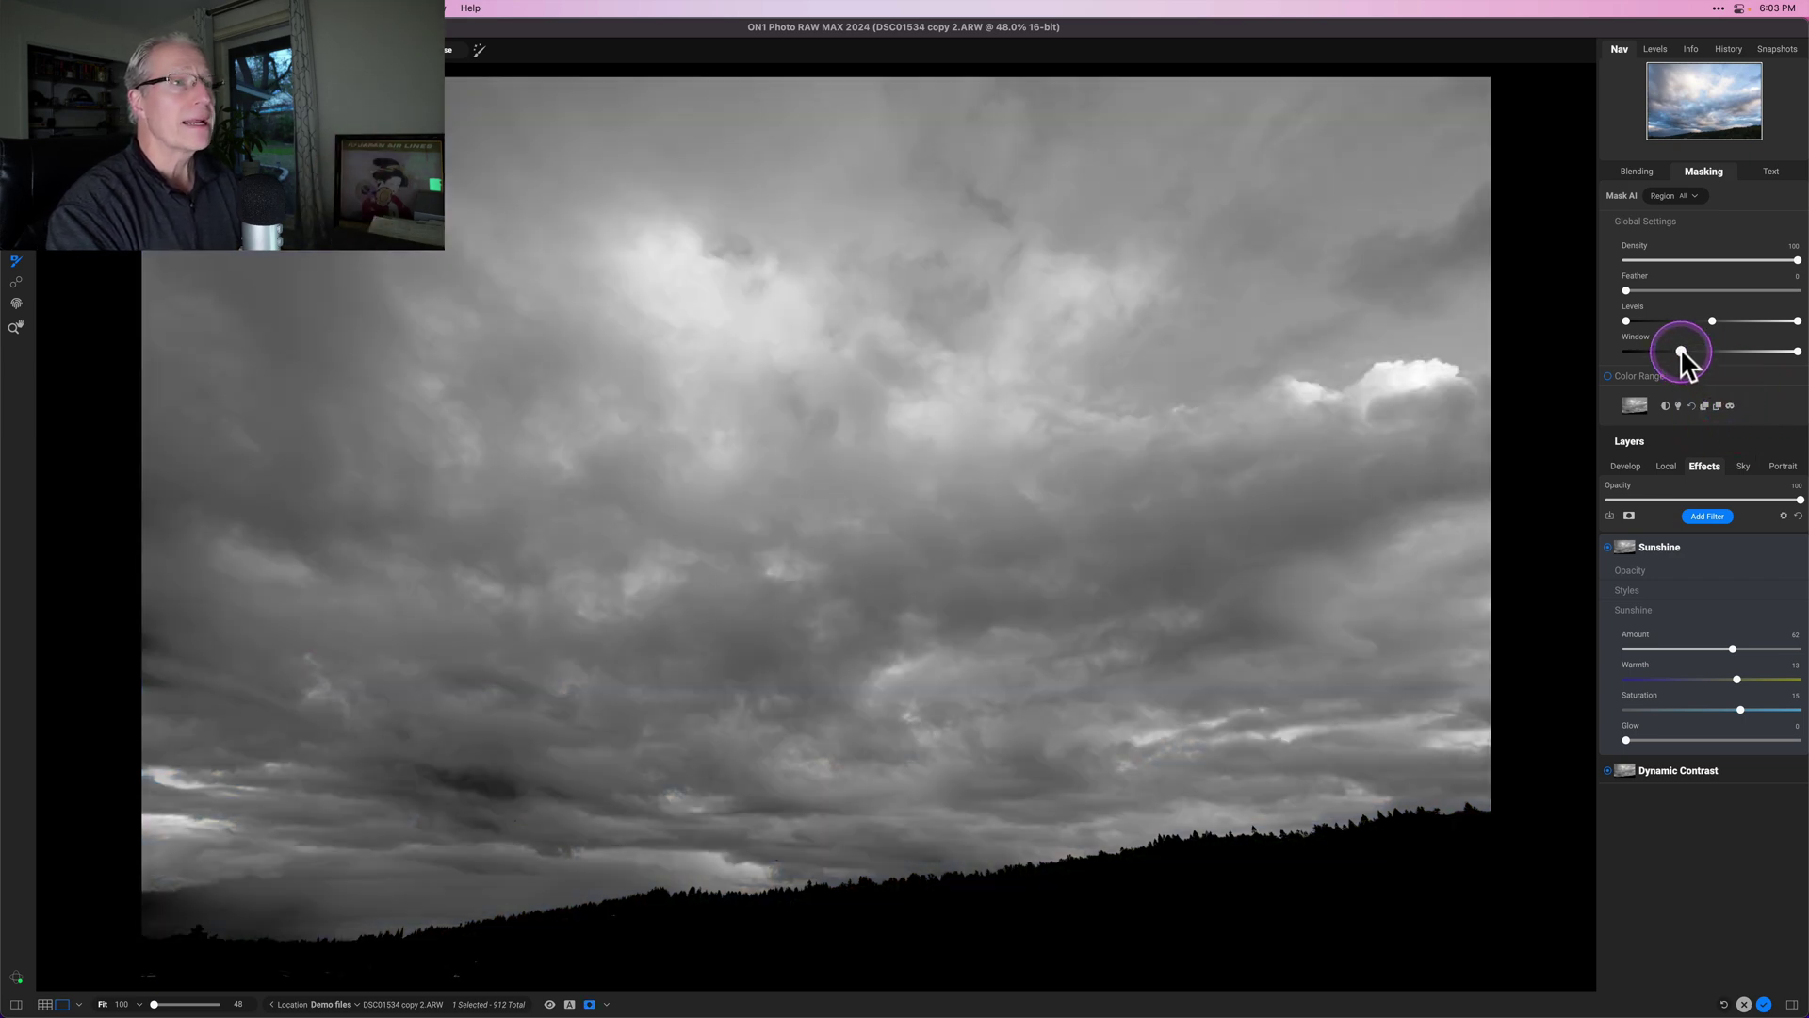
left_click_drag(1668, 355, 1660, 355)
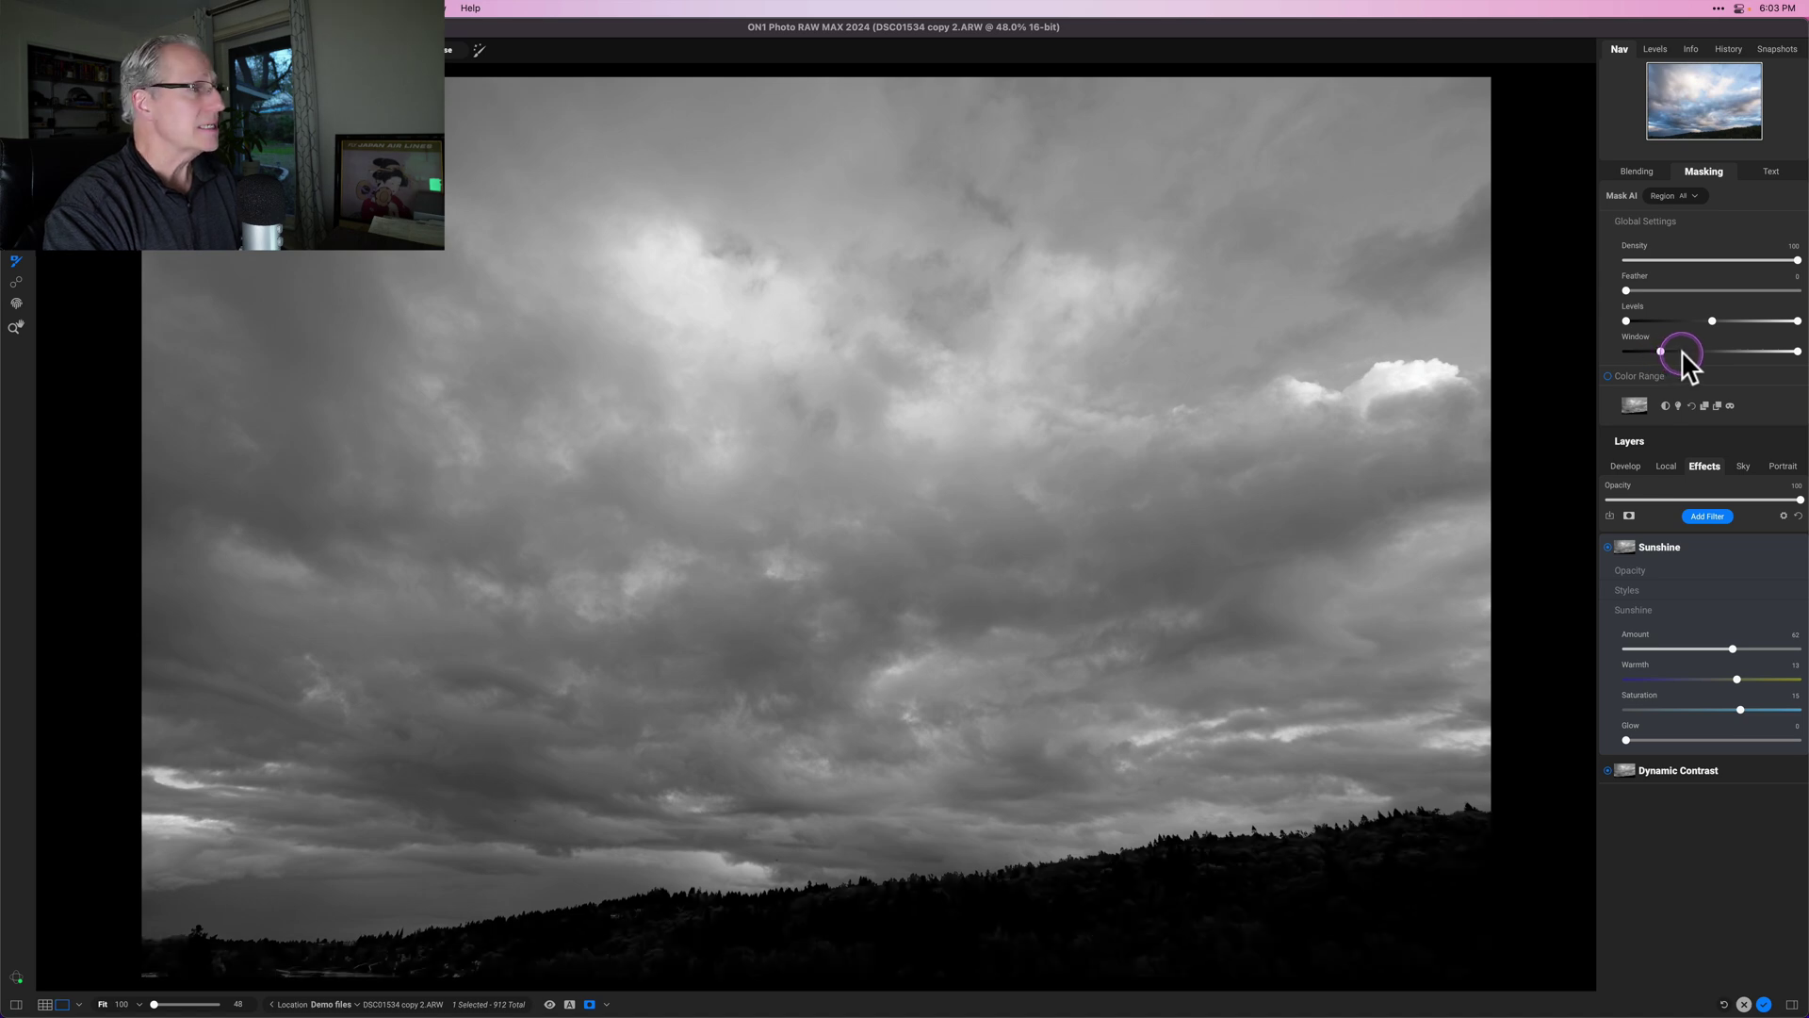
left_click(1686, 352)
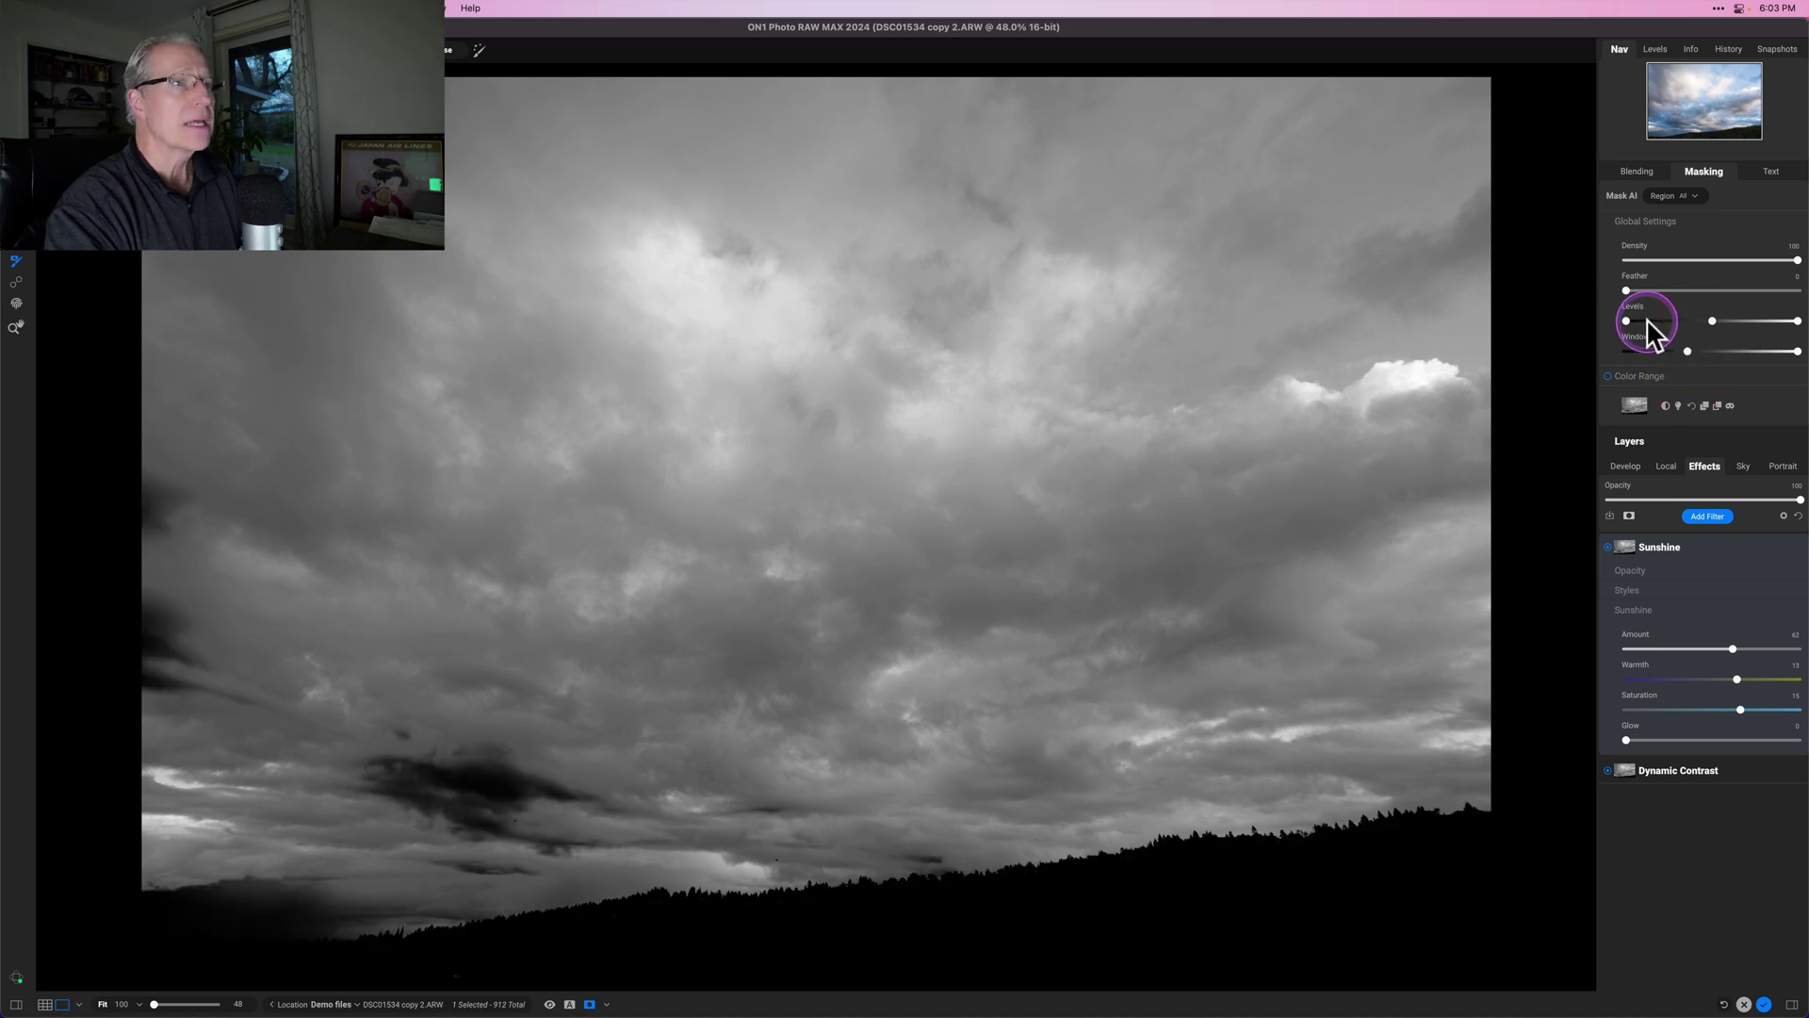
left_click_drag(1647, 321, 1656, 321)
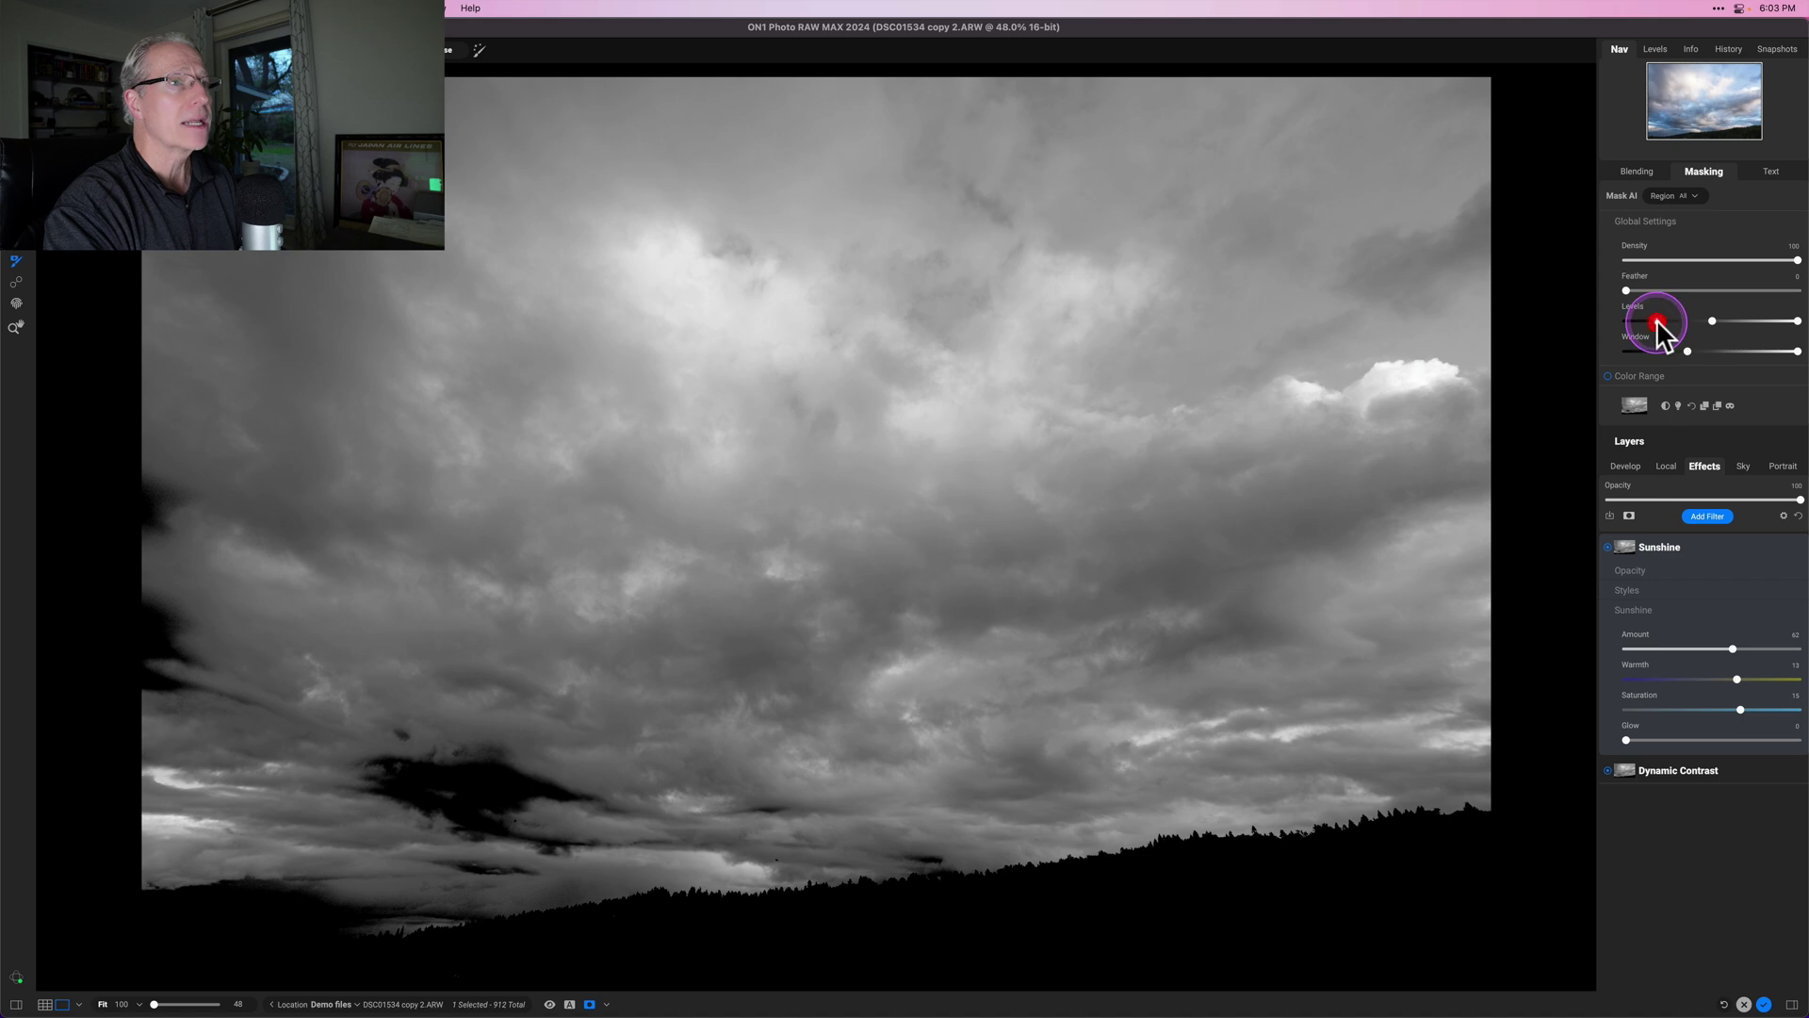
left_click(1769, 321)
left_click_drag(1769, 322, 1768, 321)
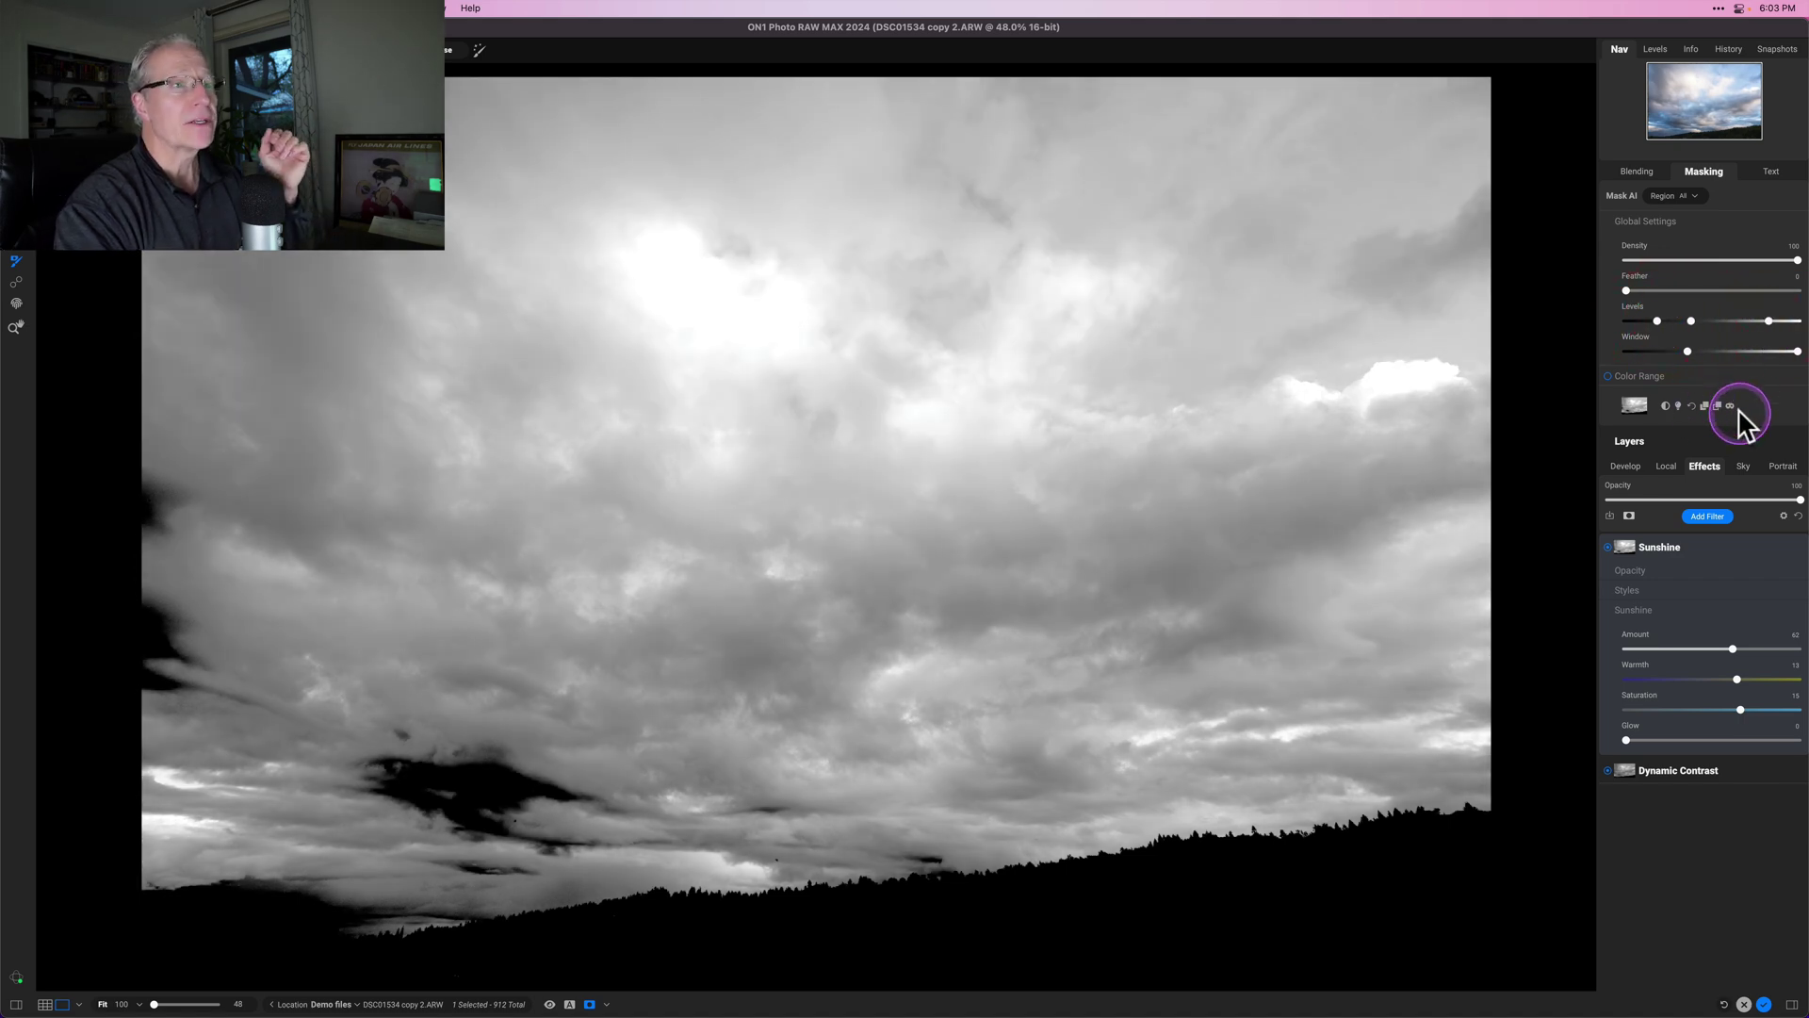
Check the colour photo, tweak the mask settings further, and show the Sunshine mask in grayscale again
left_click(1615, 581)
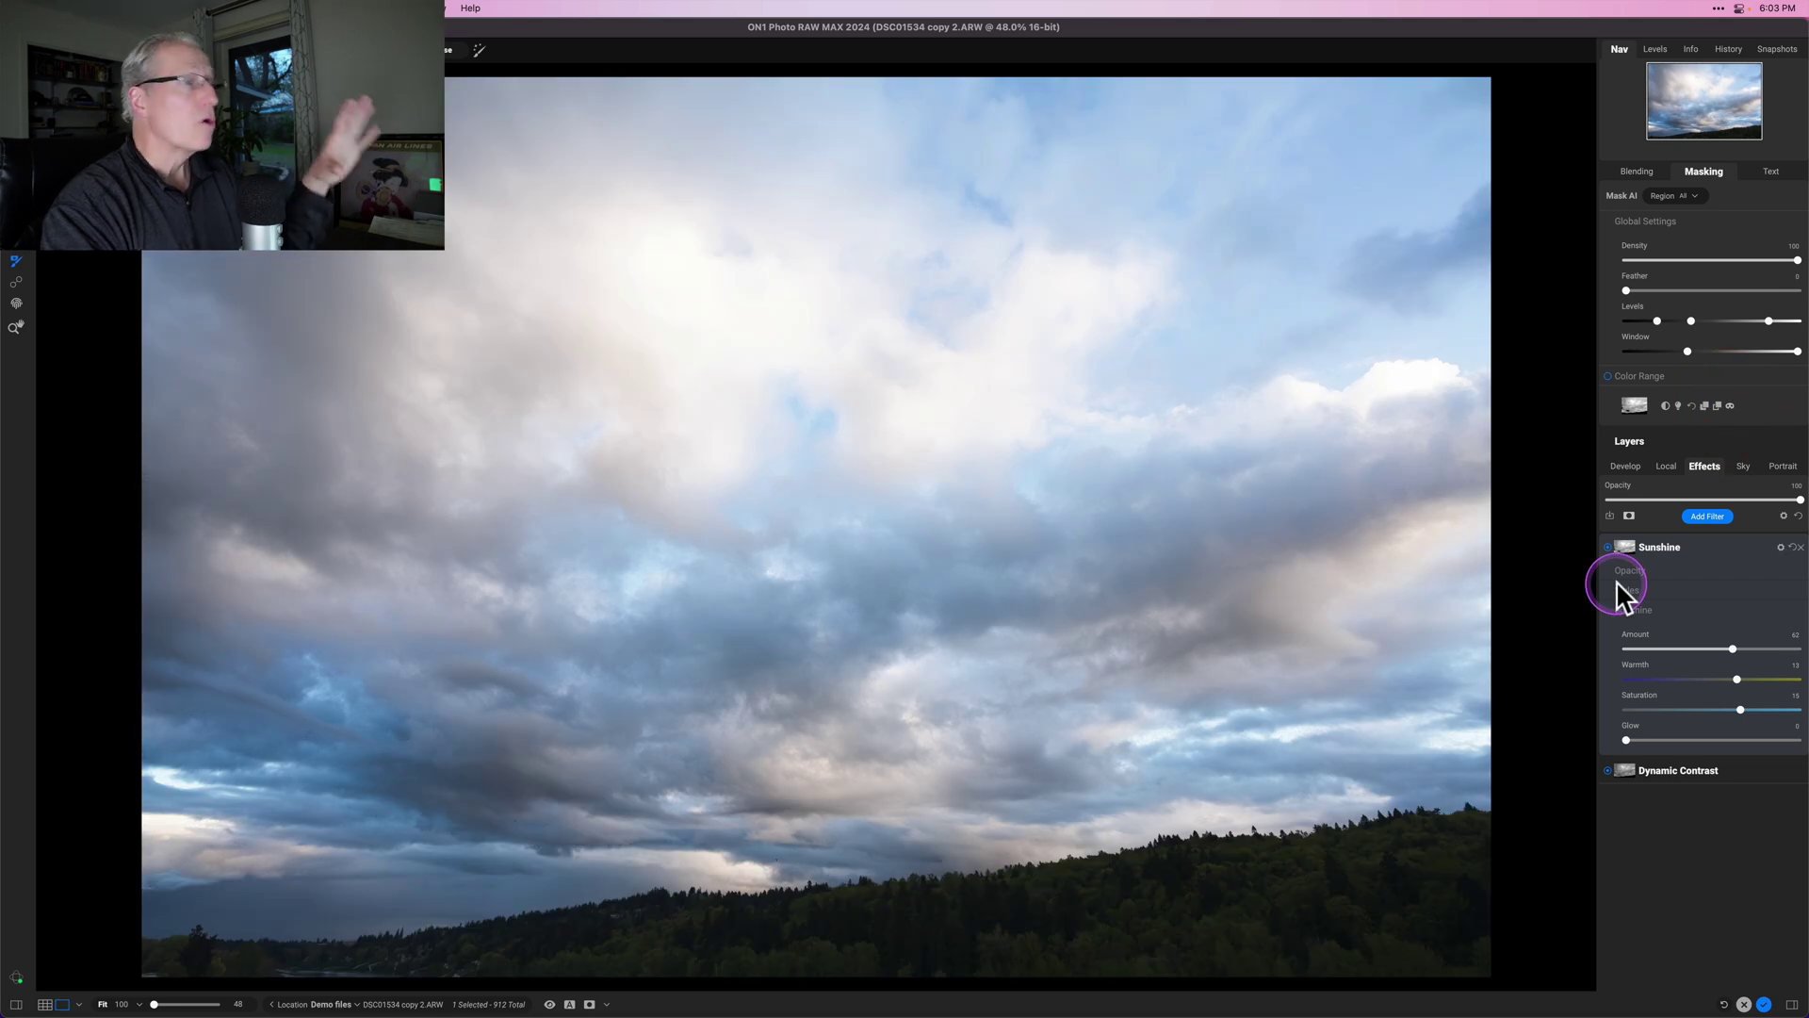
left_click(1676, 573)
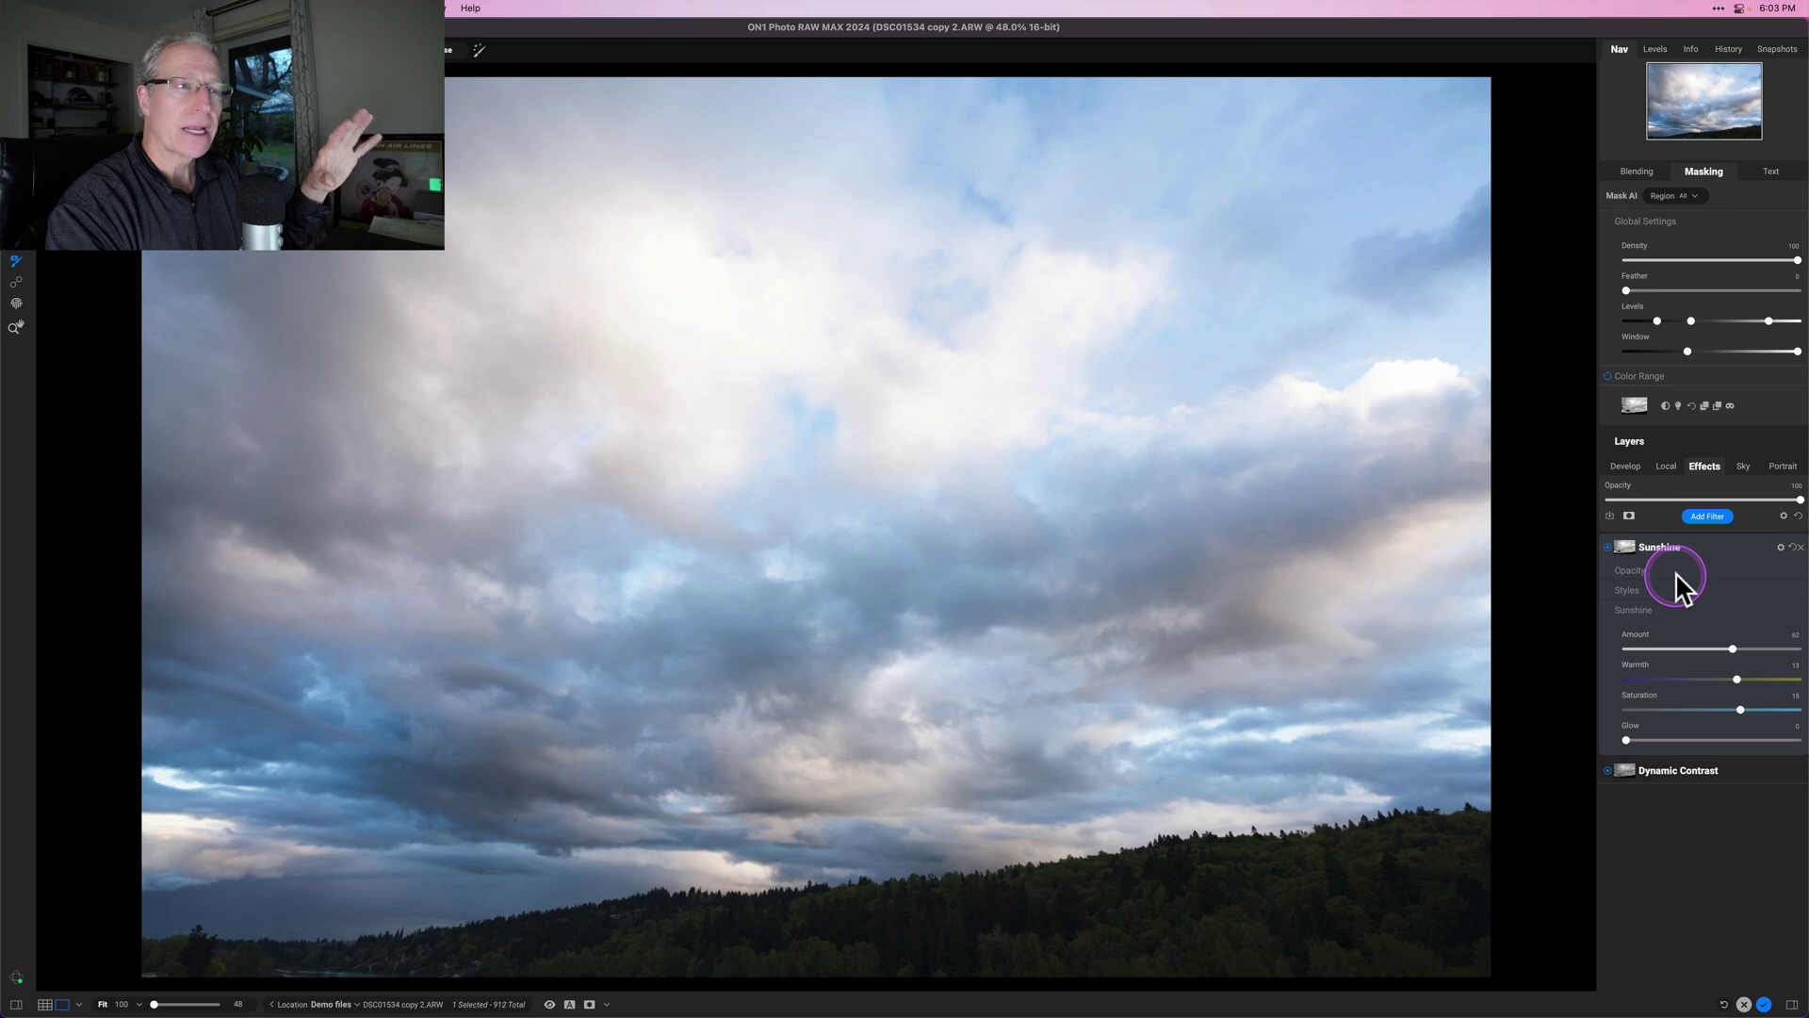
left_click(1730, 405)
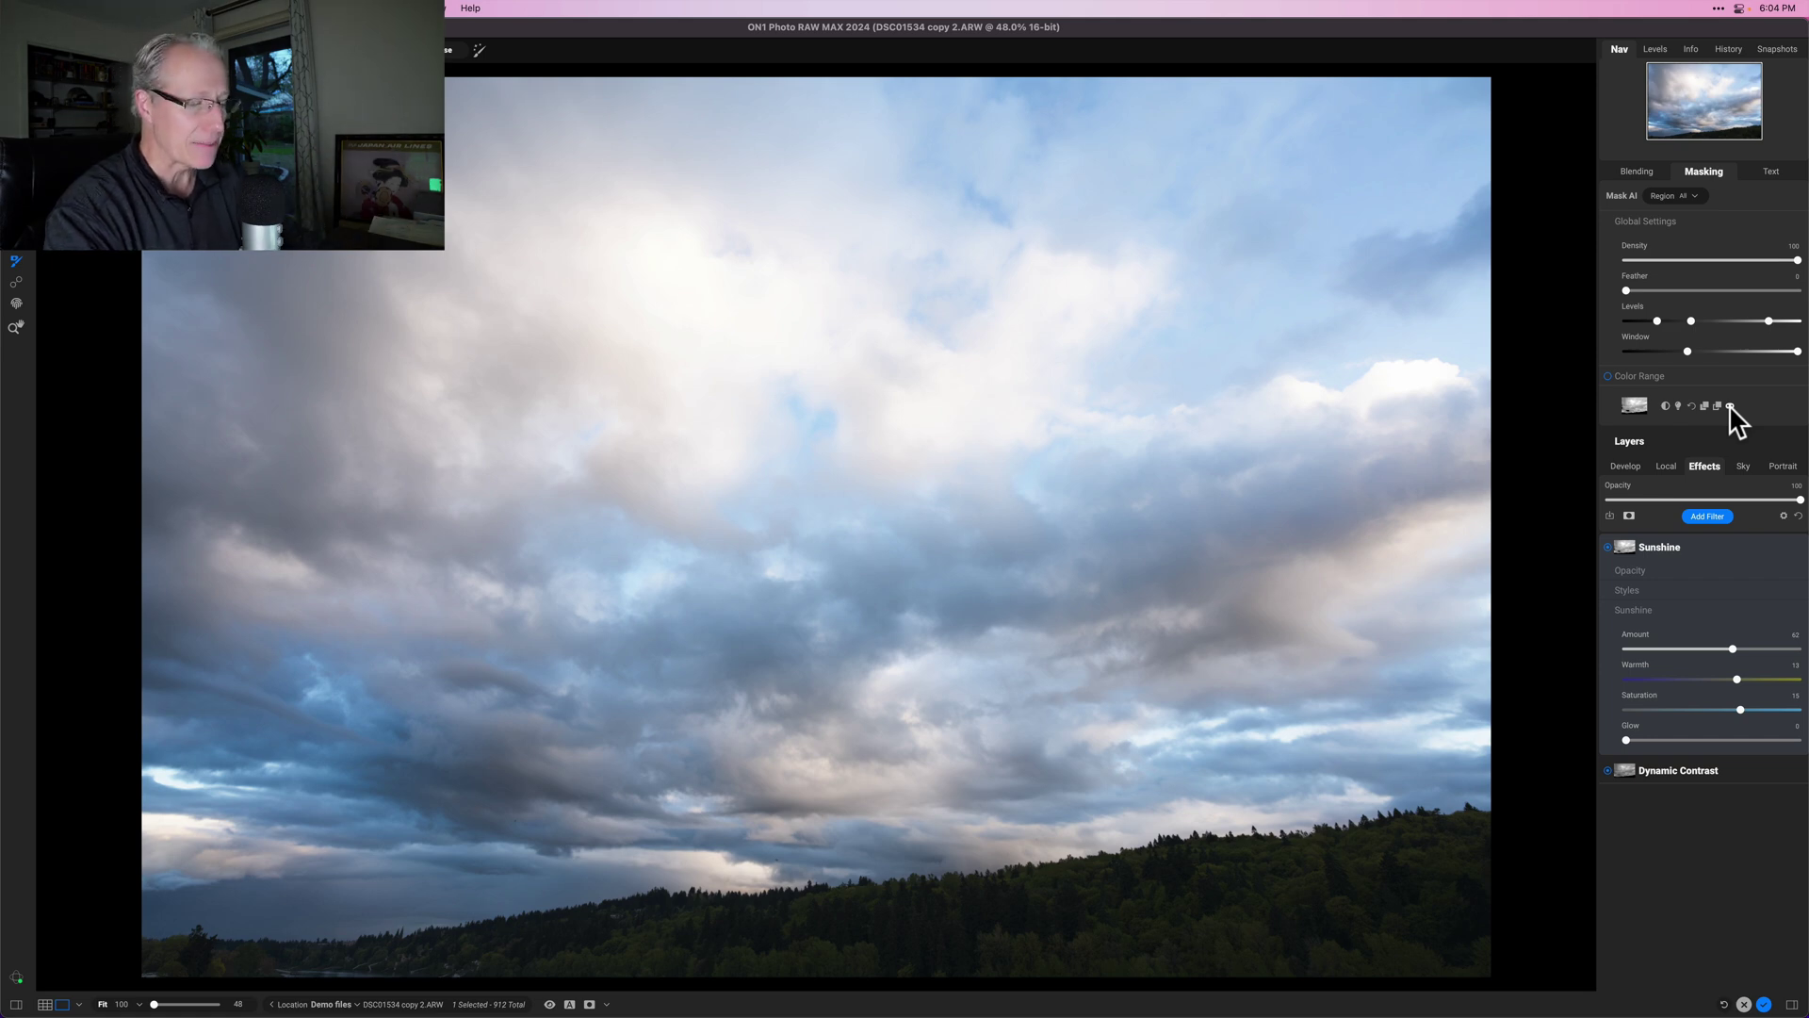
left_click(1640, 649)
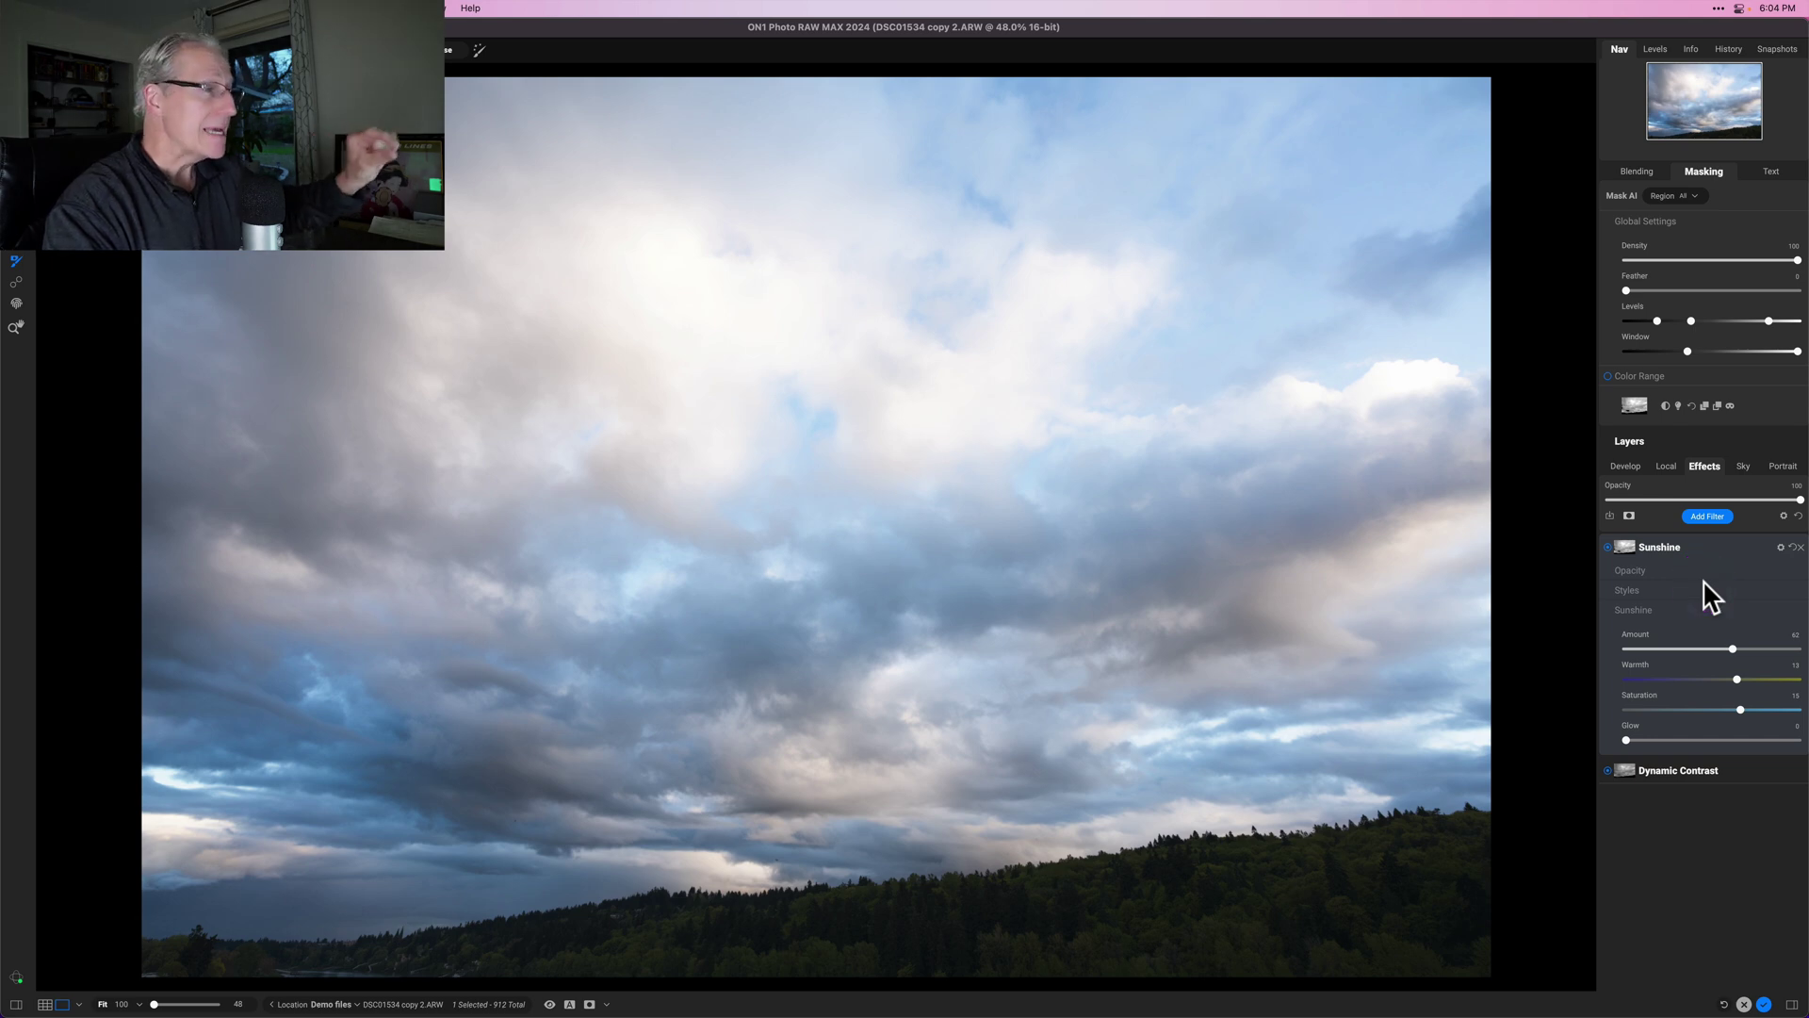
left_click(1693, 485)
left_click(1730, 405)
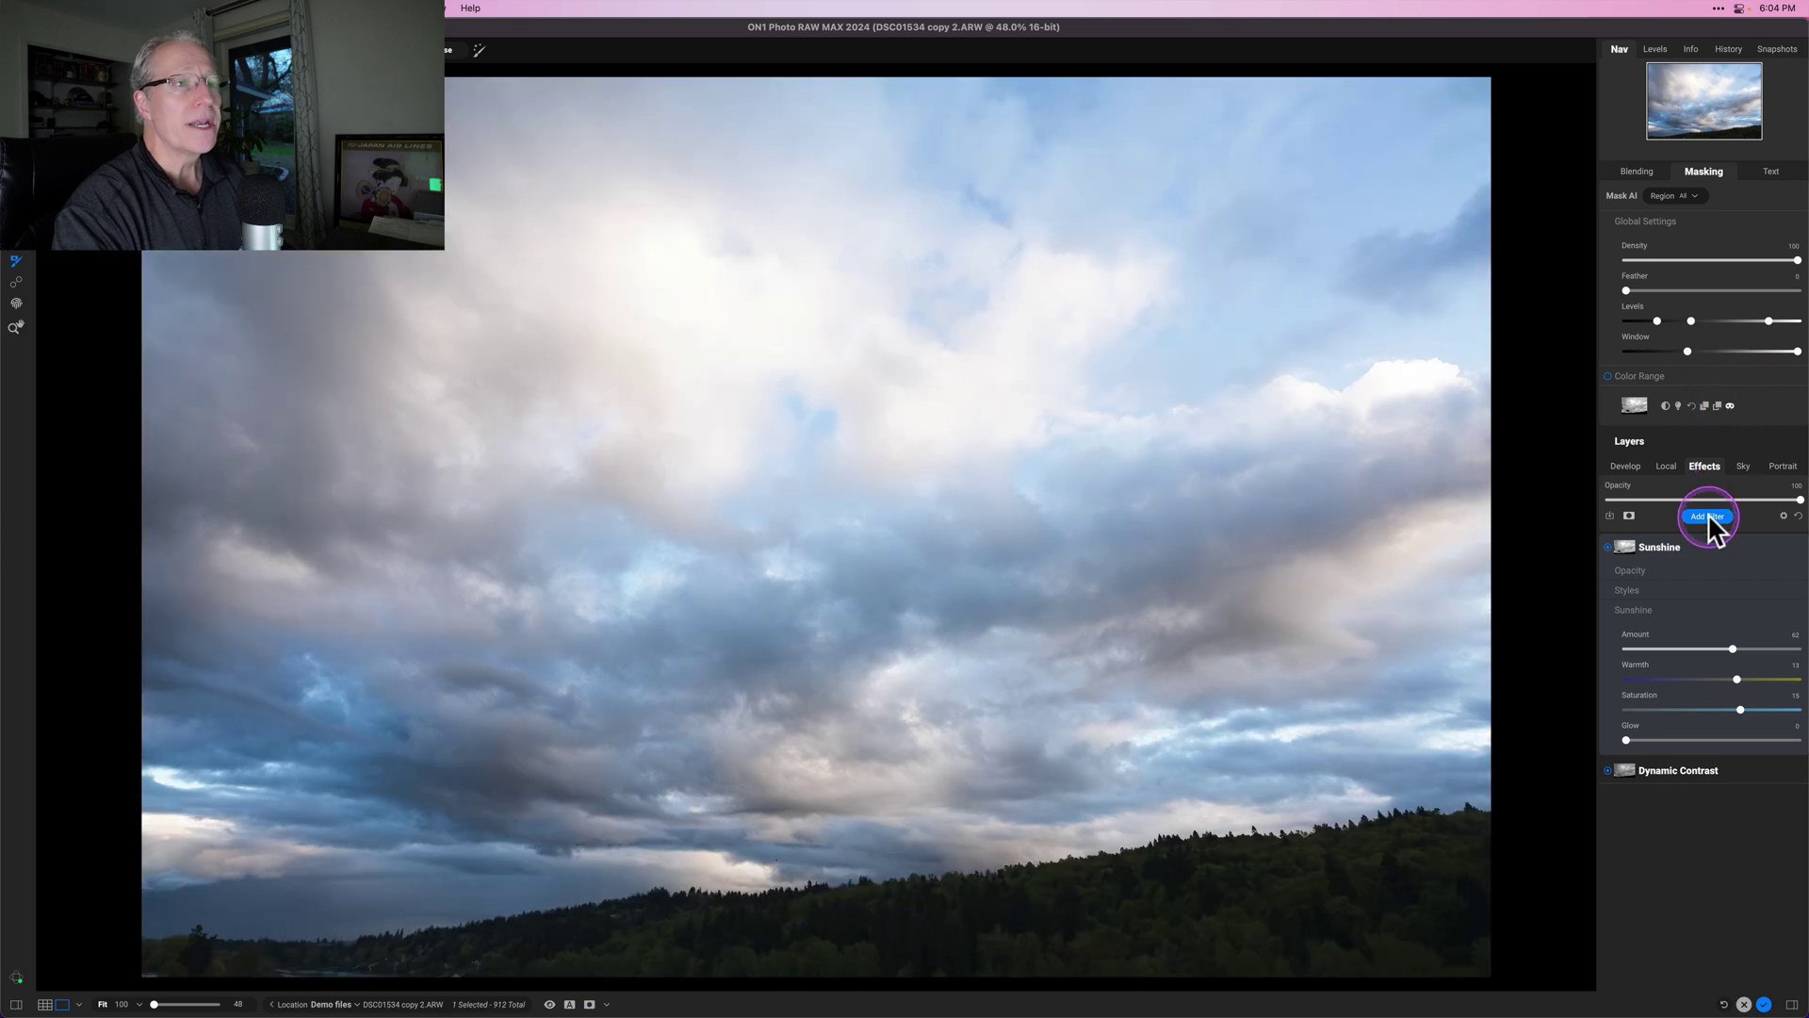
Add a Tone Enhancer filter with a brightness-based luminosity mask and view that mask in grayscale
left_click(1707, 517)
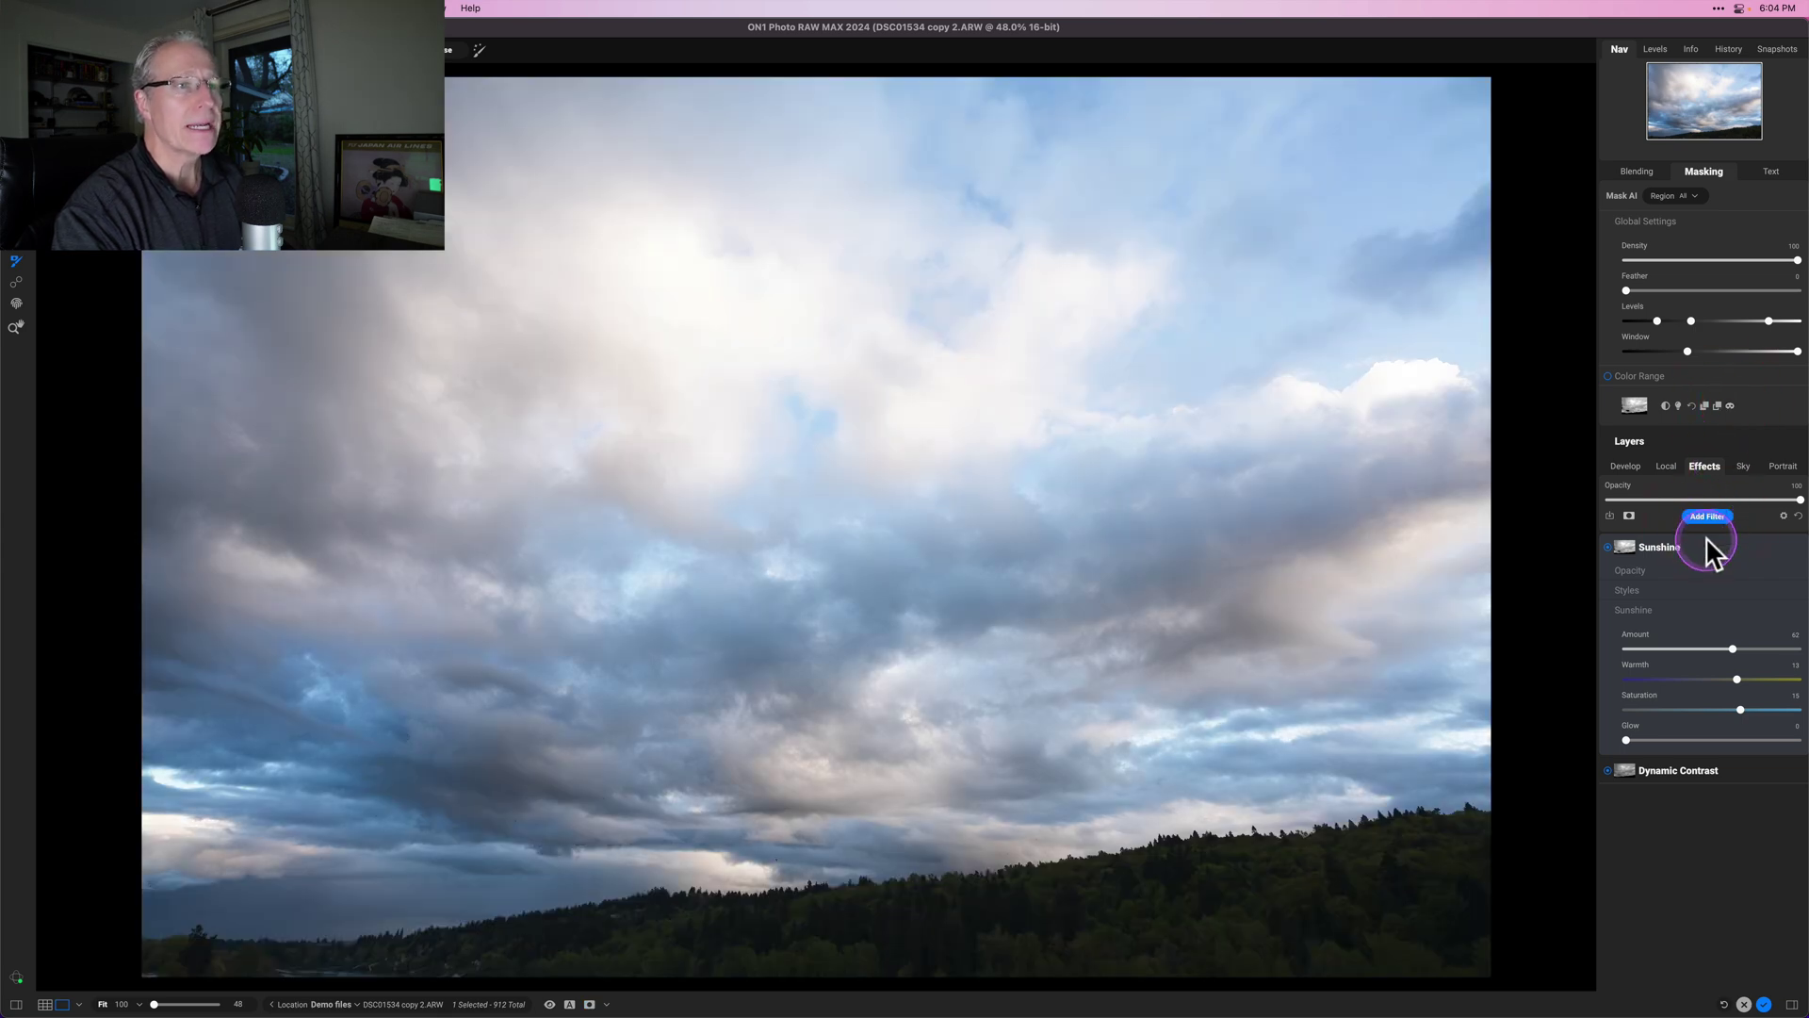
left_click(1706, 537)
left_click(1552, 674)
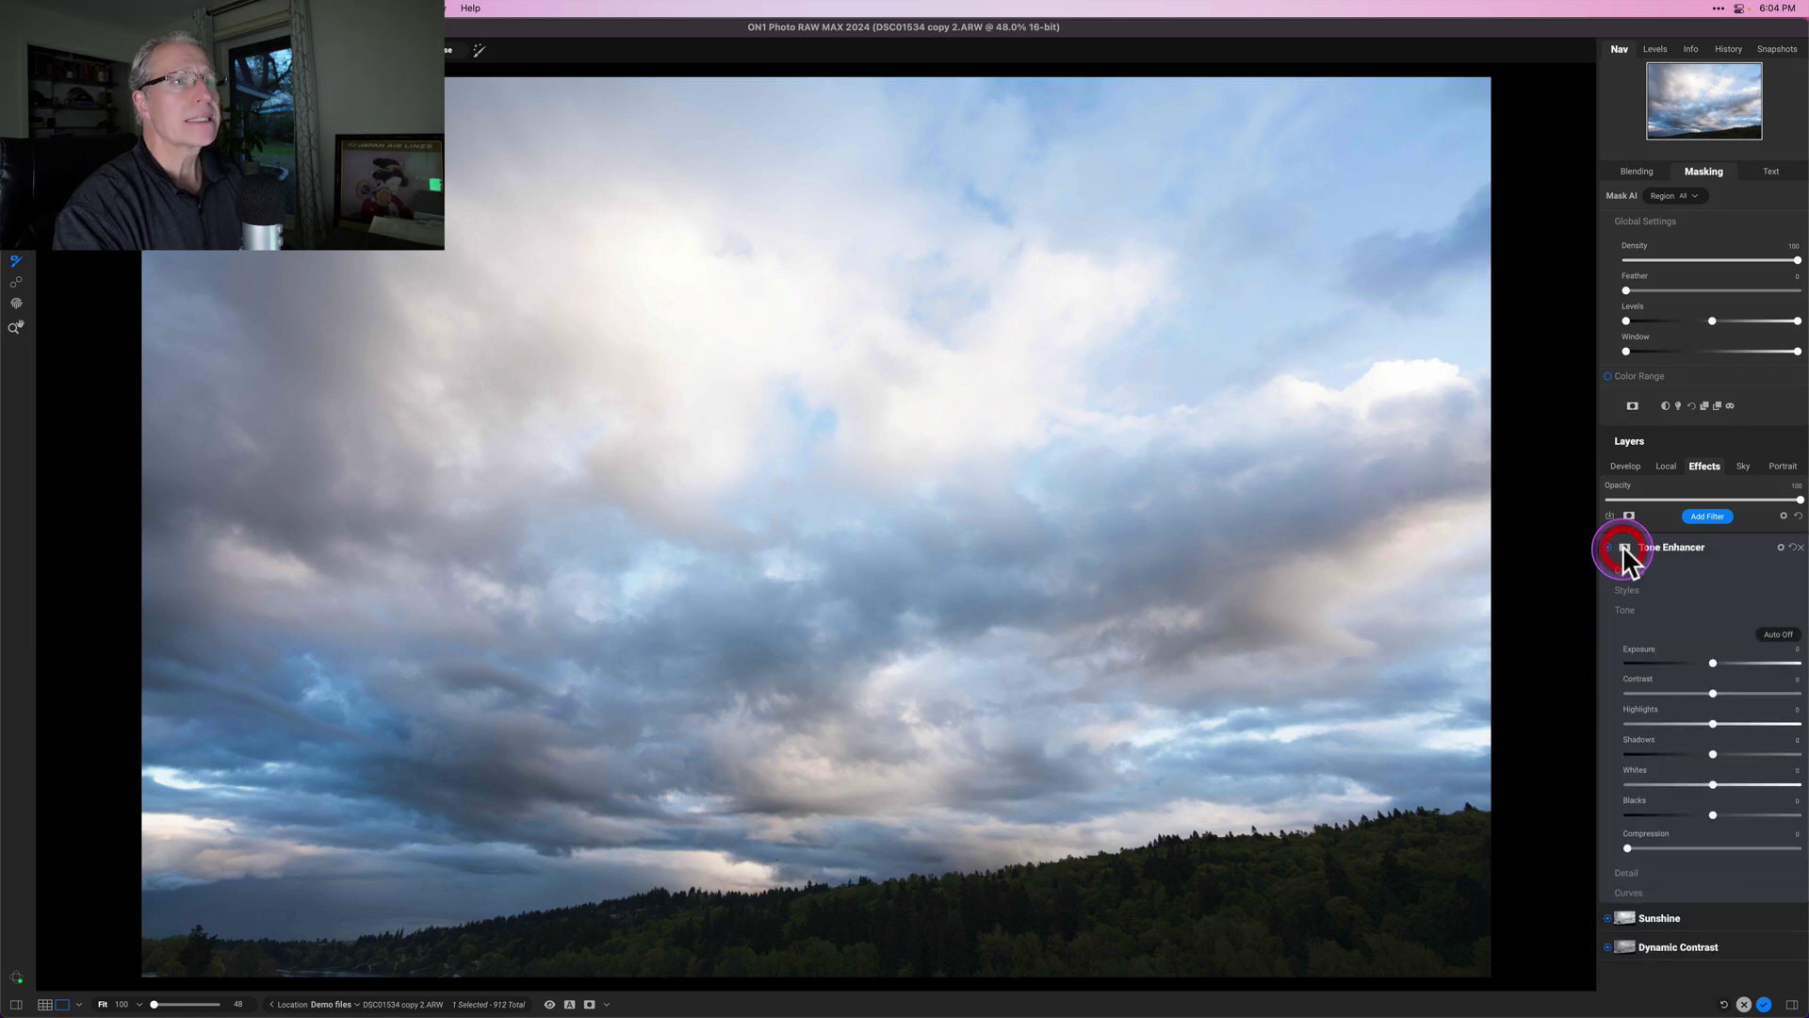
left_click(1715, 405)
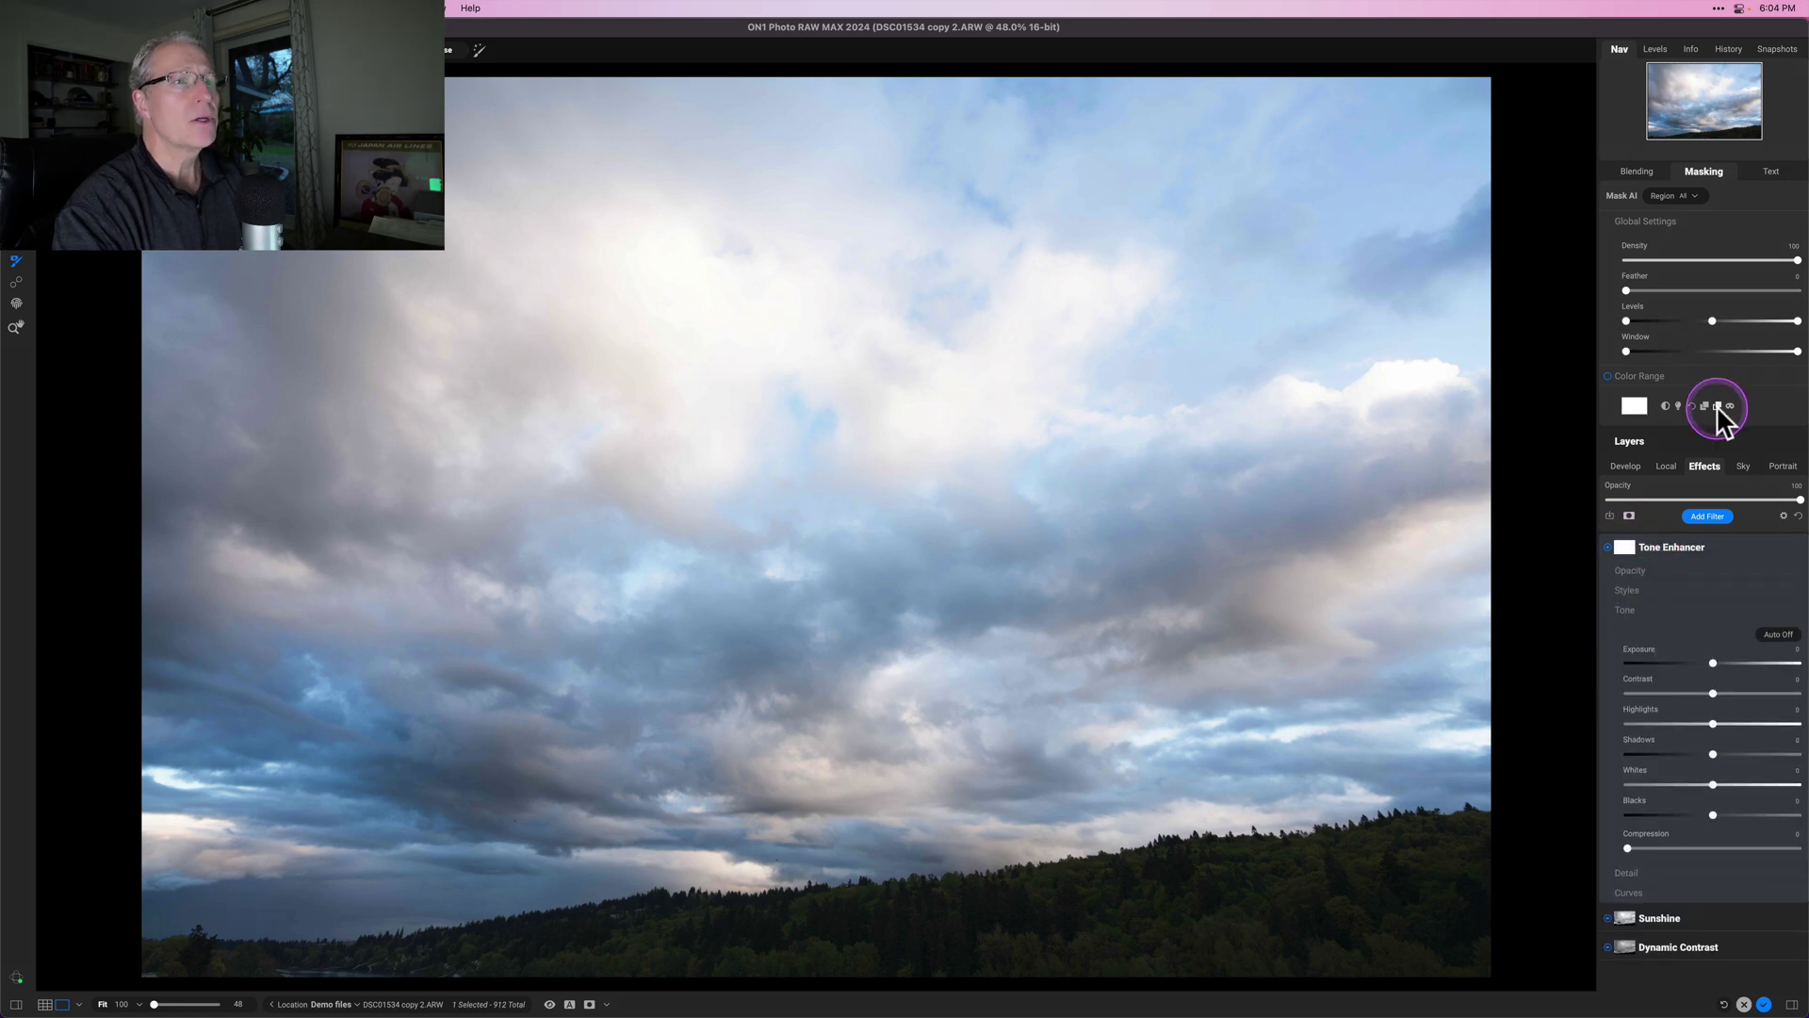
left_click(1732, 405)
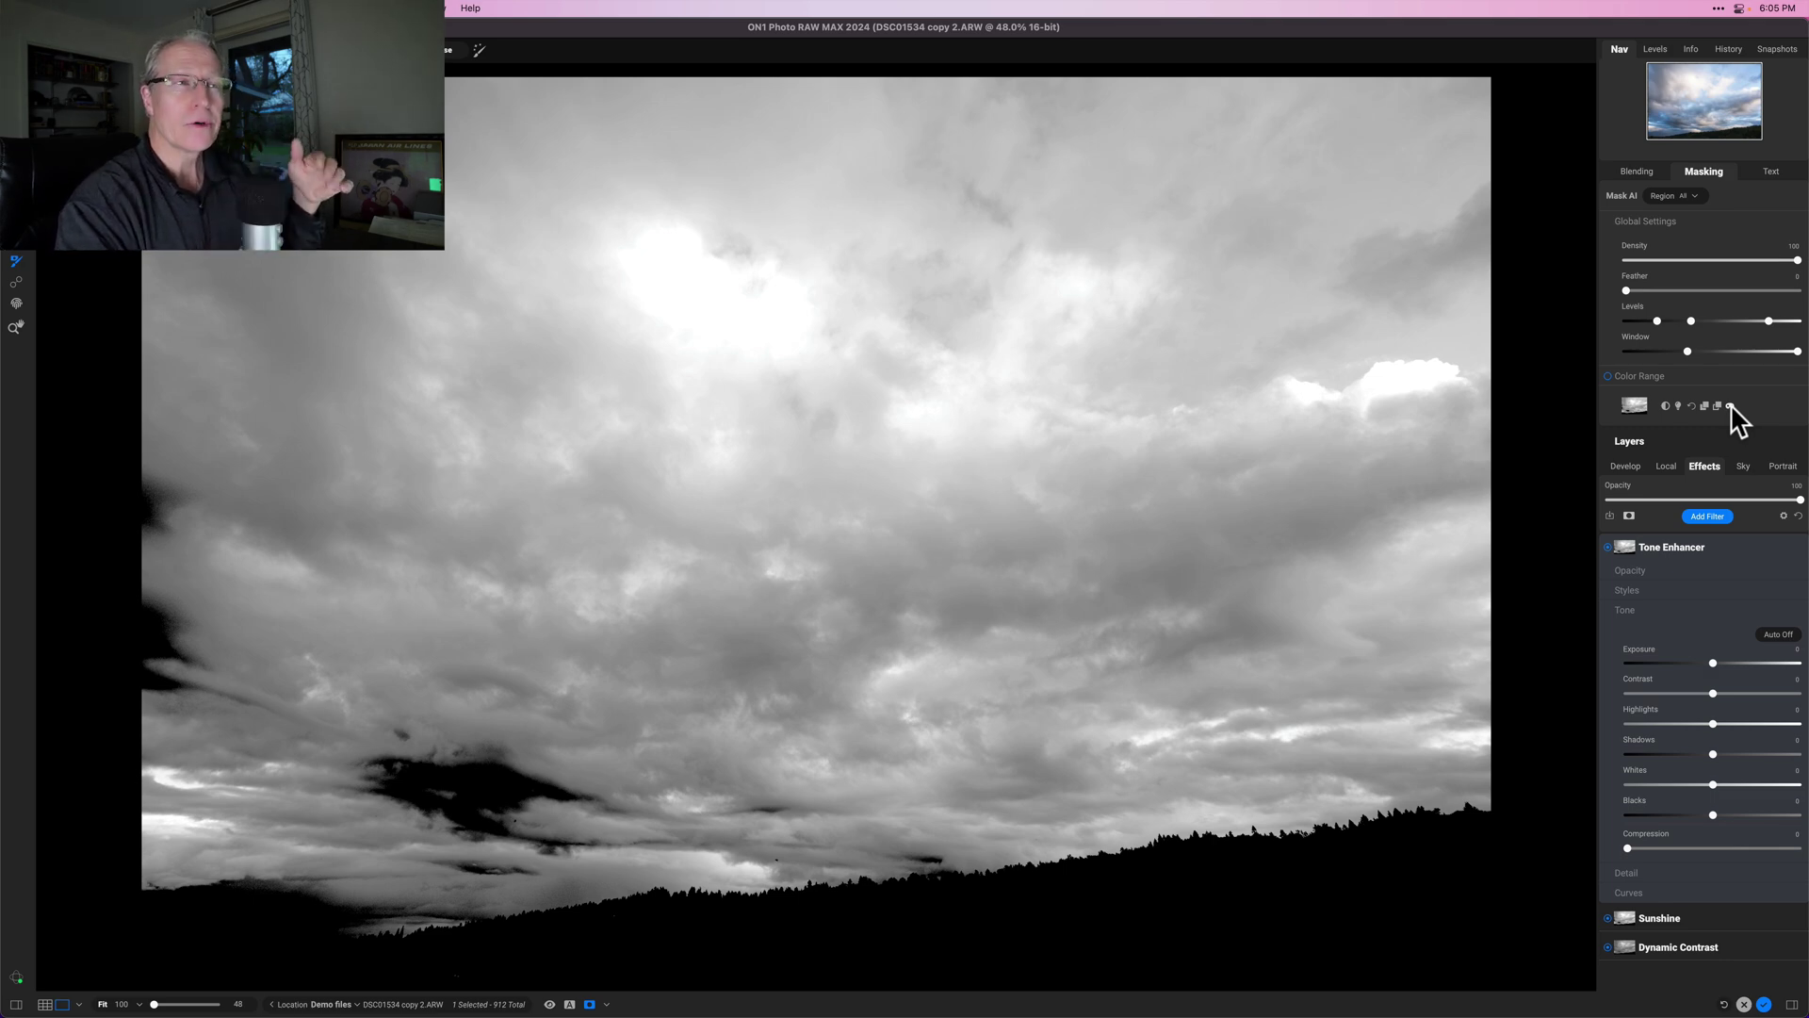
Invert the Tone Enhancer mask and drag its Window and Levels handles to target the dark areas
left_click(1664, 405)
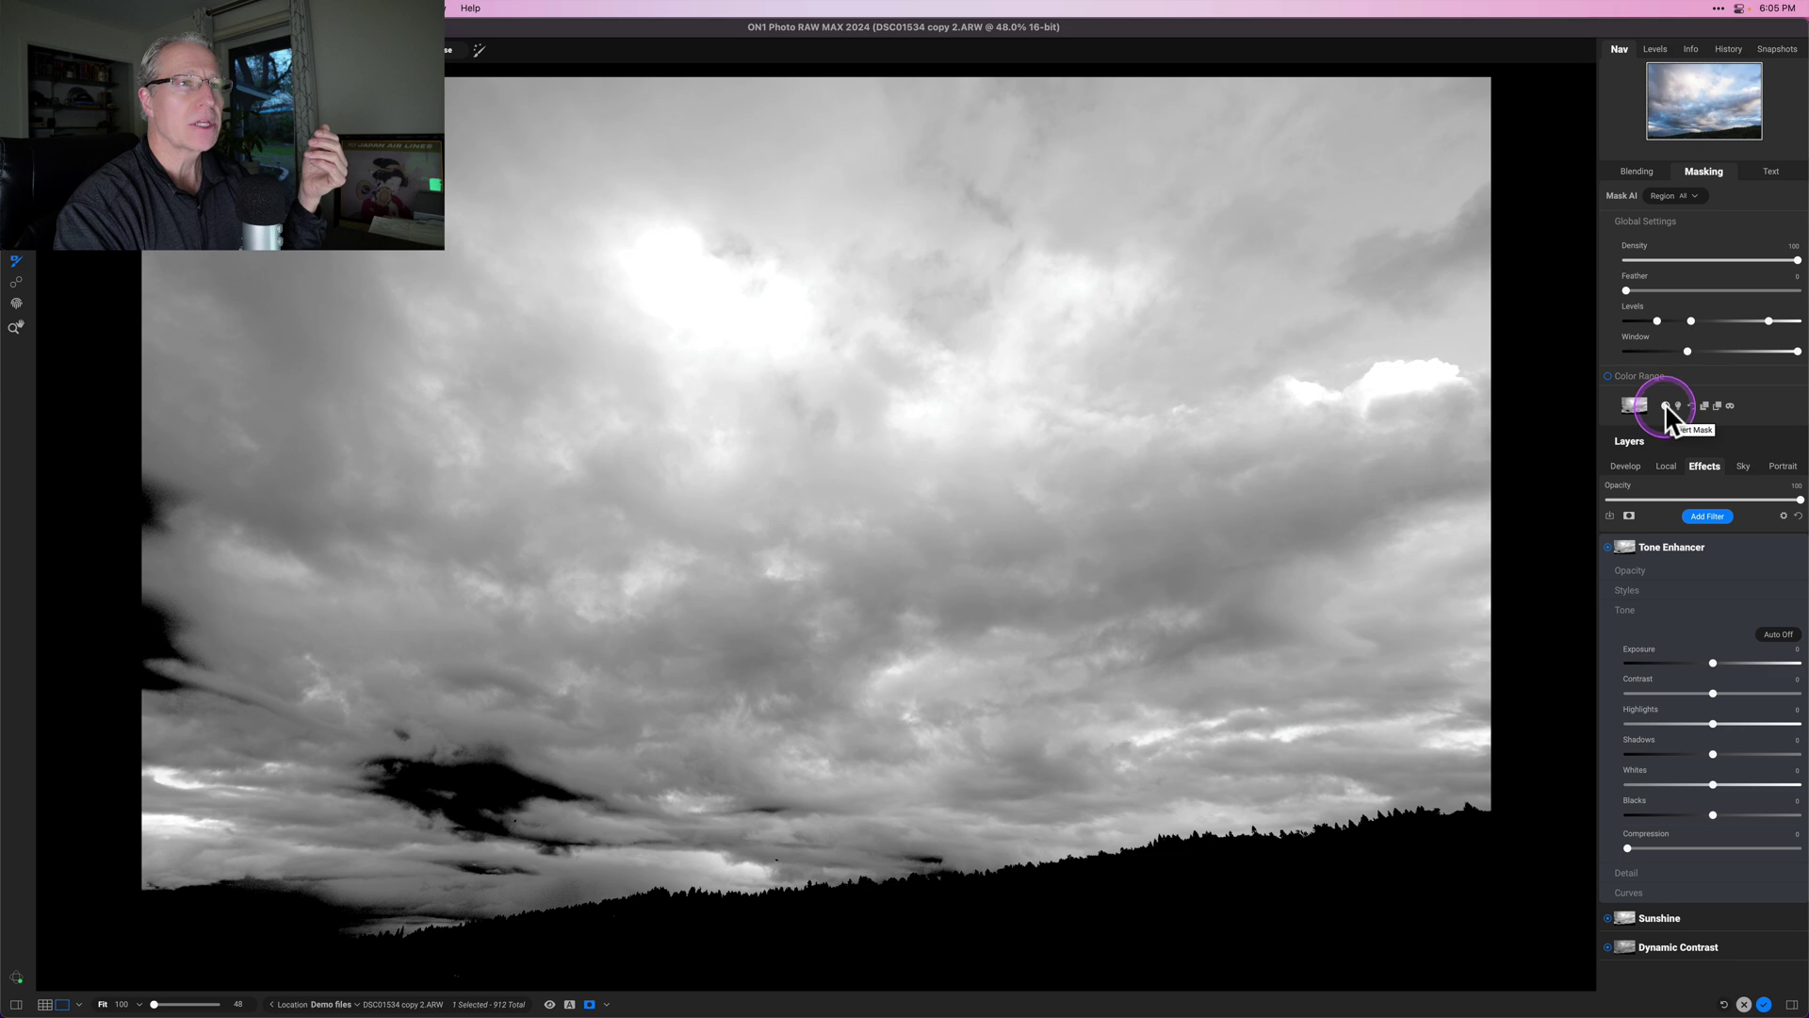
left_click(1664, 405)
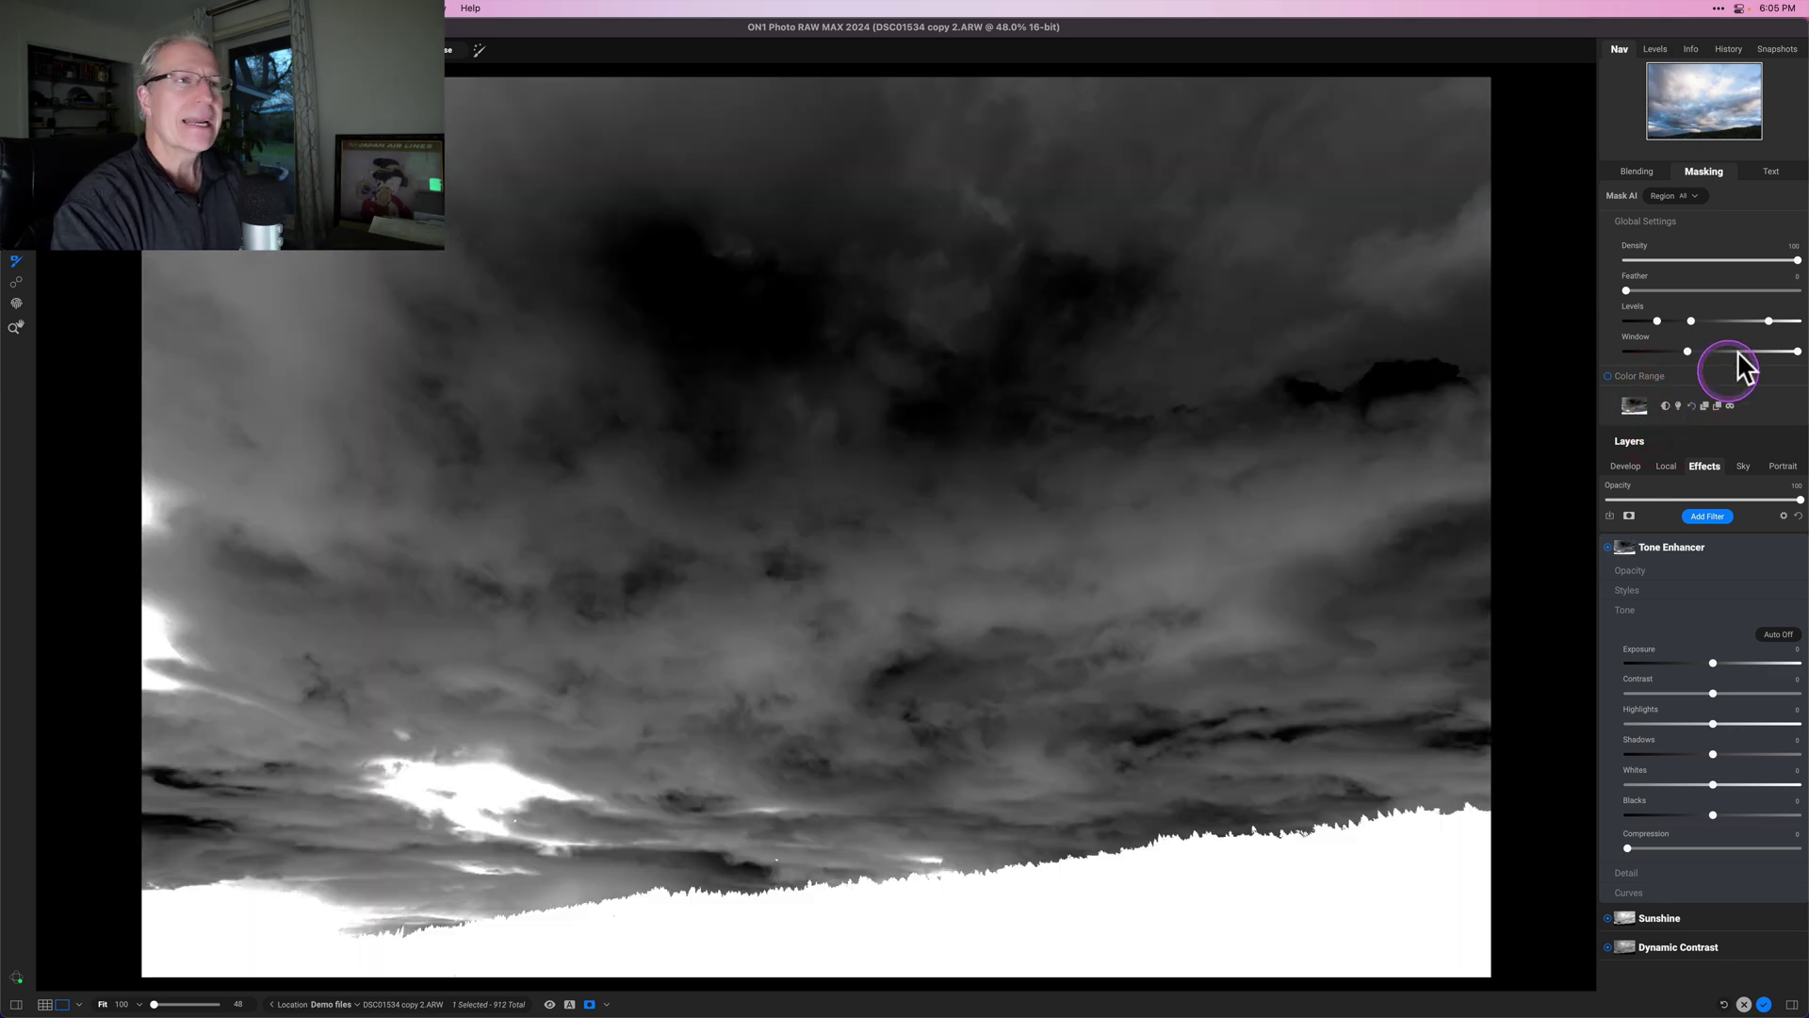
left_click_drag(1687, 351, 1783, 321)
left_click(1666, 350)
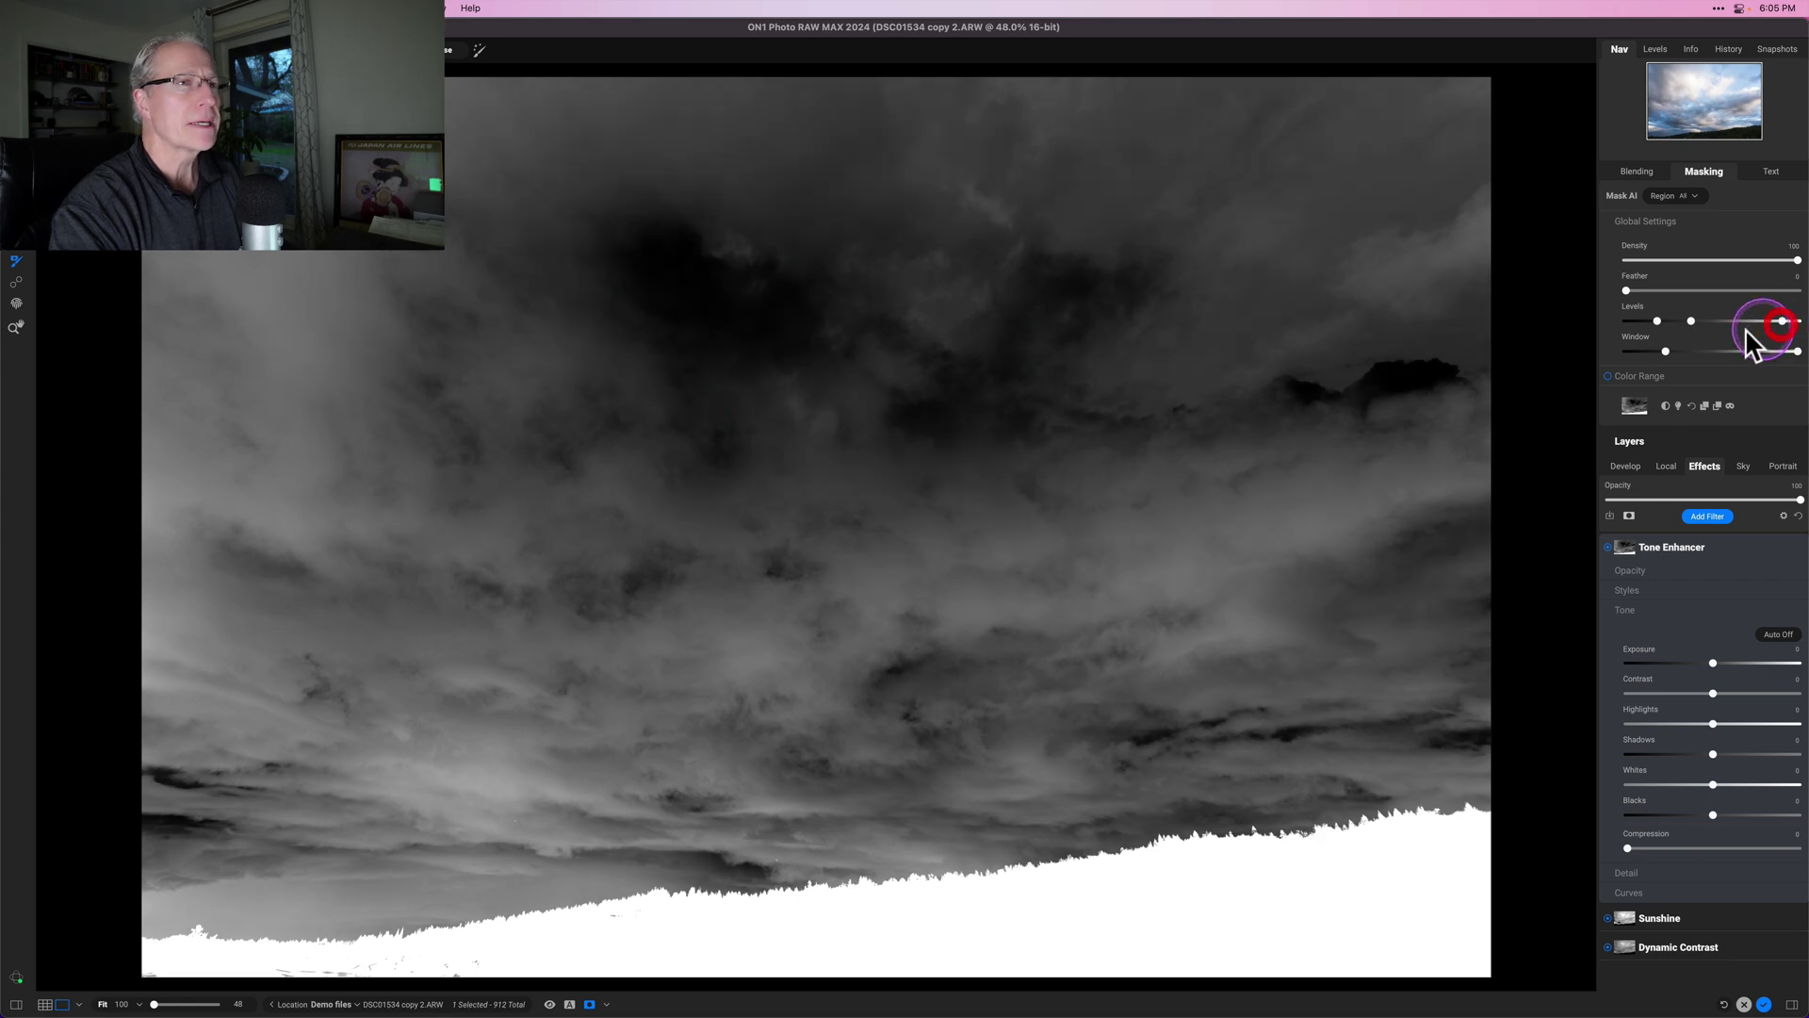
left_click(1694, 322)
left_click_drag(1700, 320, 1662, 322)
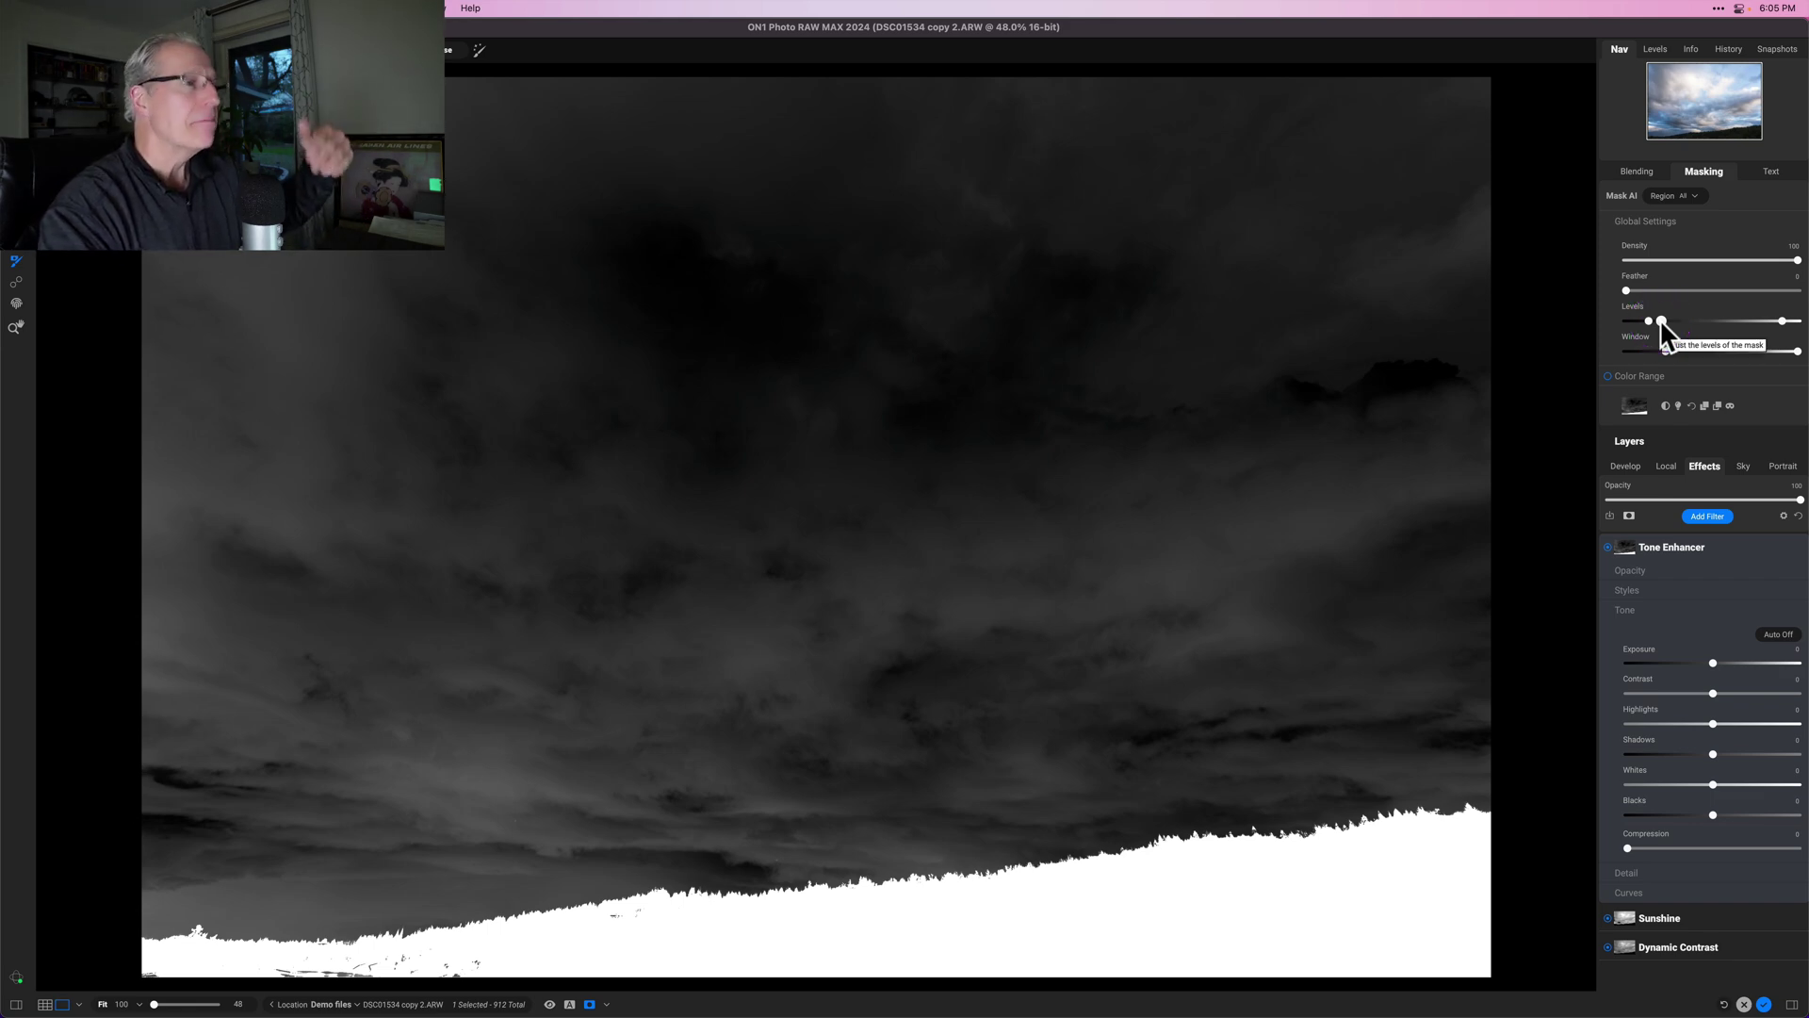
Lower Tone Enhancer Exposure to -1.1 in colour view, then collapse the Tone Enhancer and Masking panels
left_click(1730, 405)
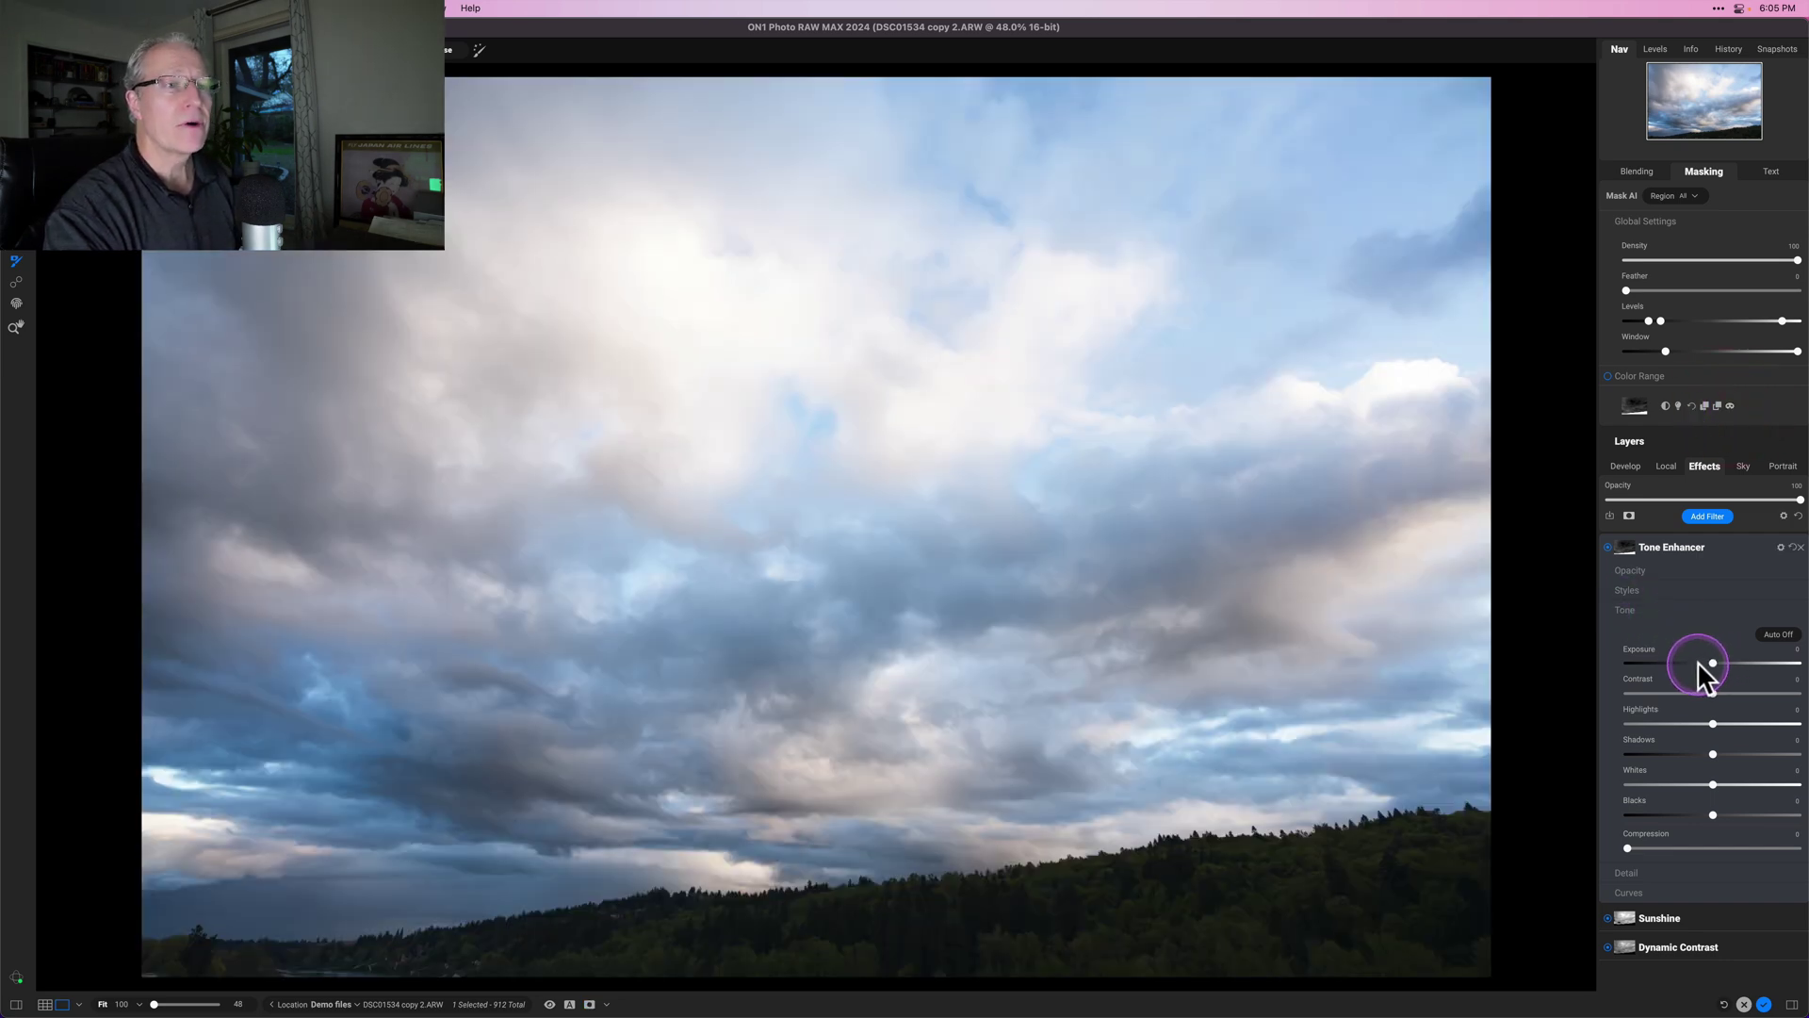
left_click_drag(1696, 666, 1691, 664)
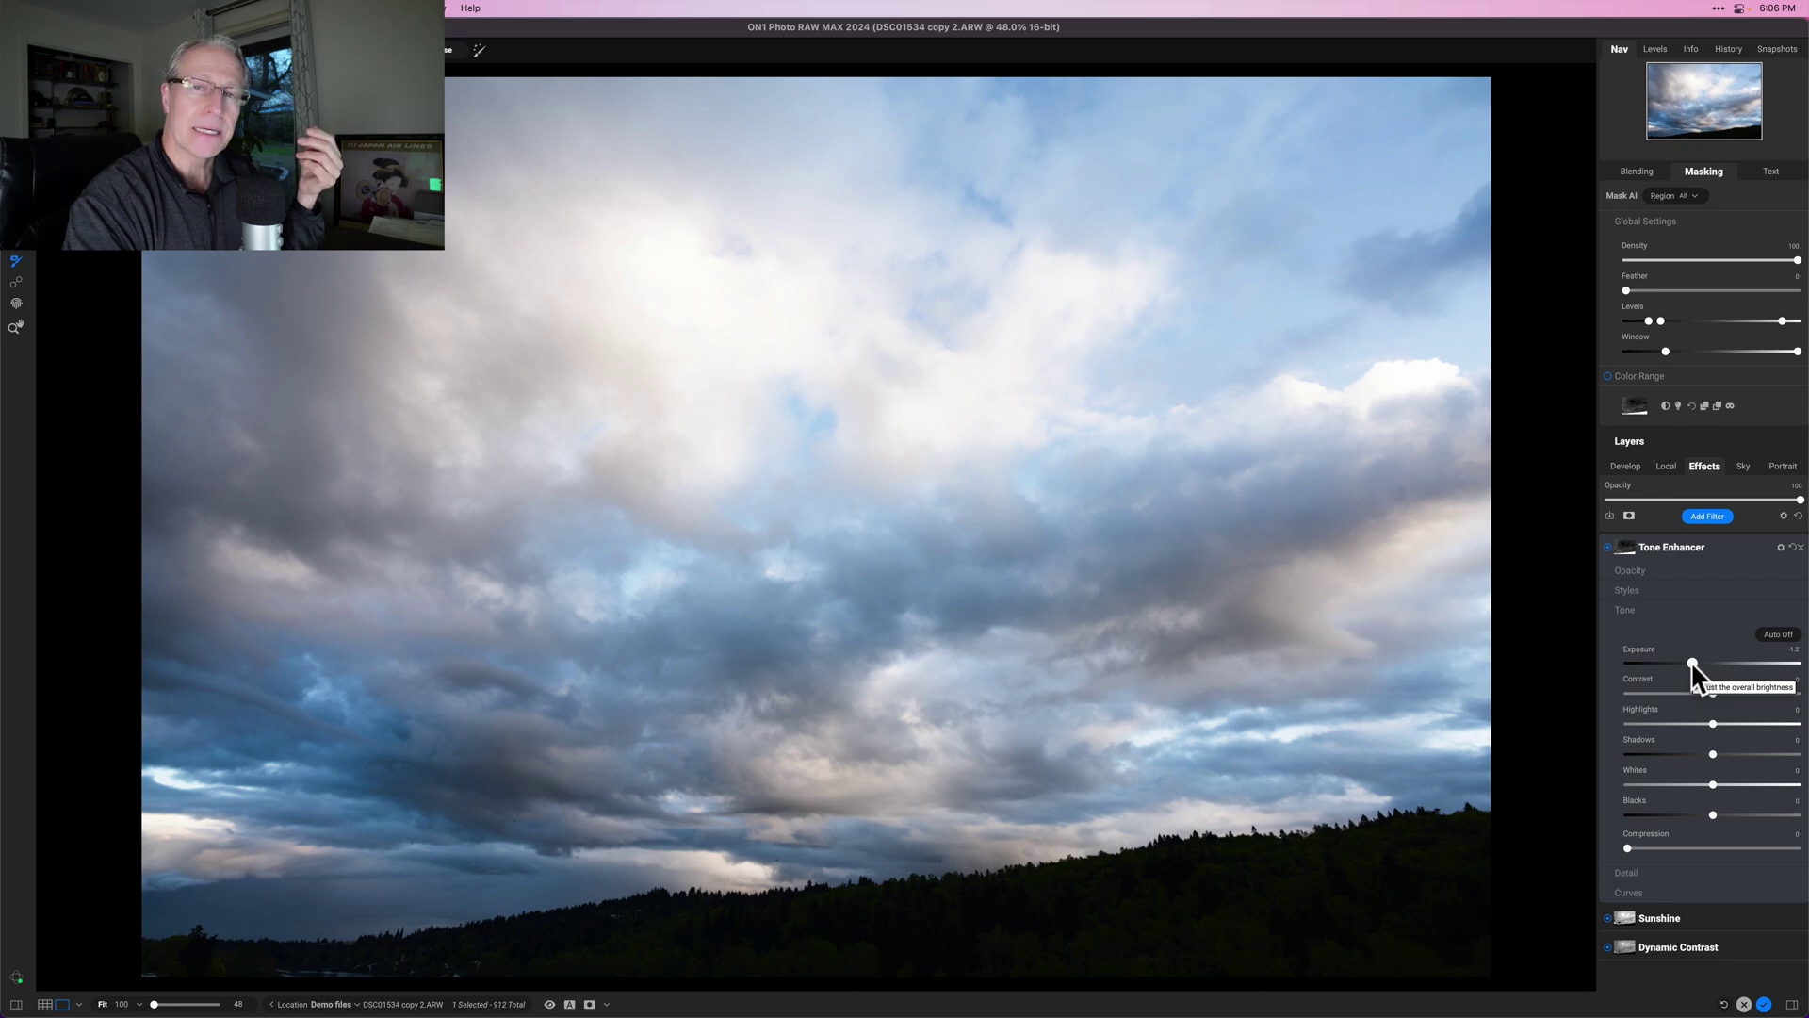
left_click(1705, 172)
left_click(1706, 172)
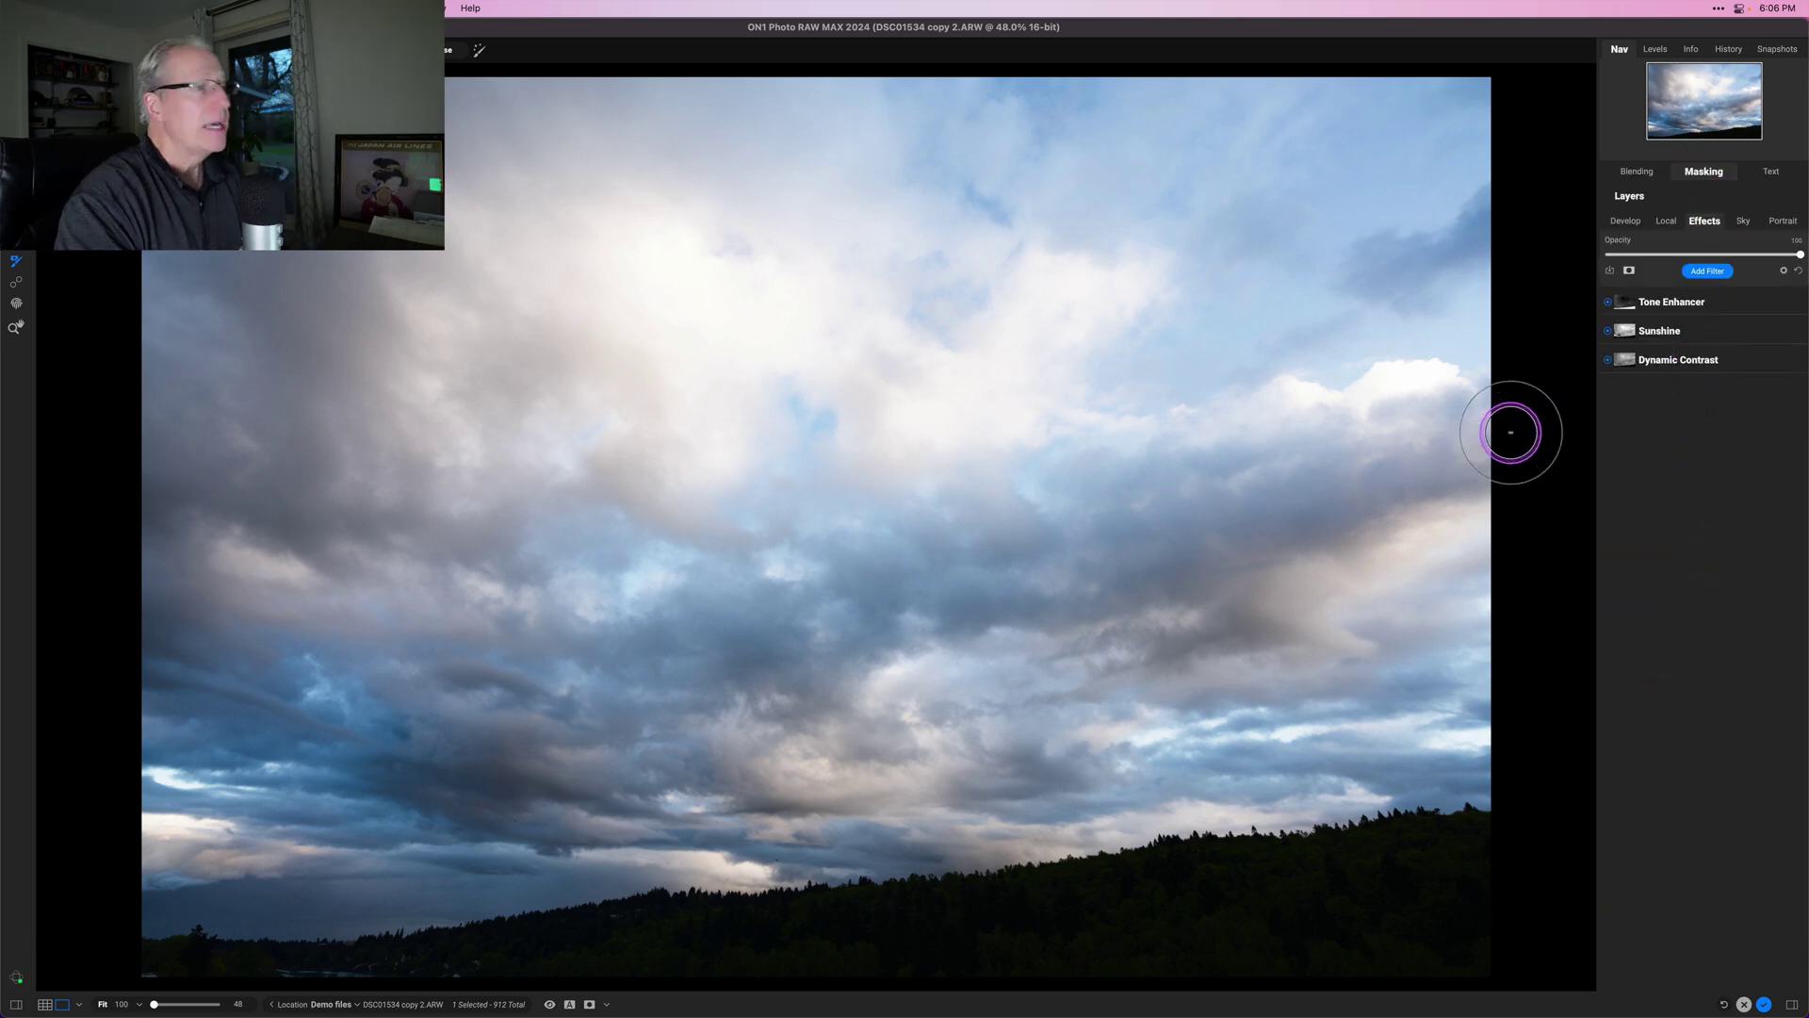
key("super+p")
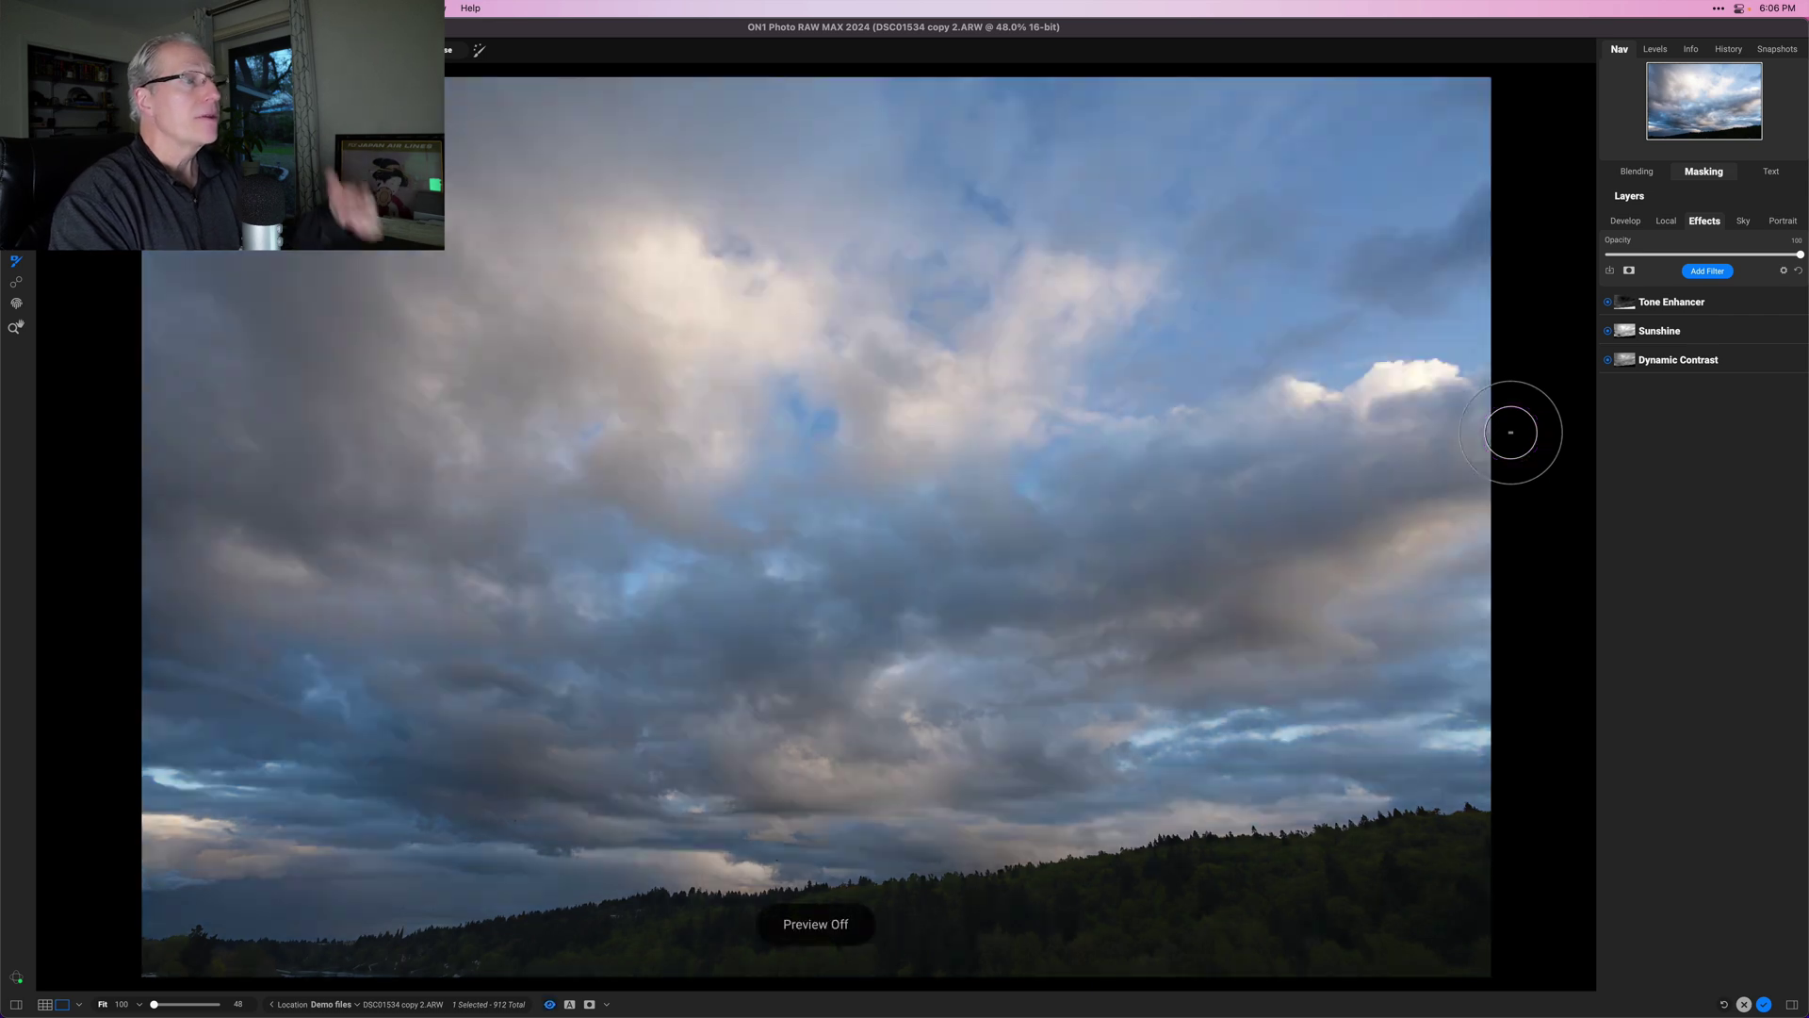
key("super+p")
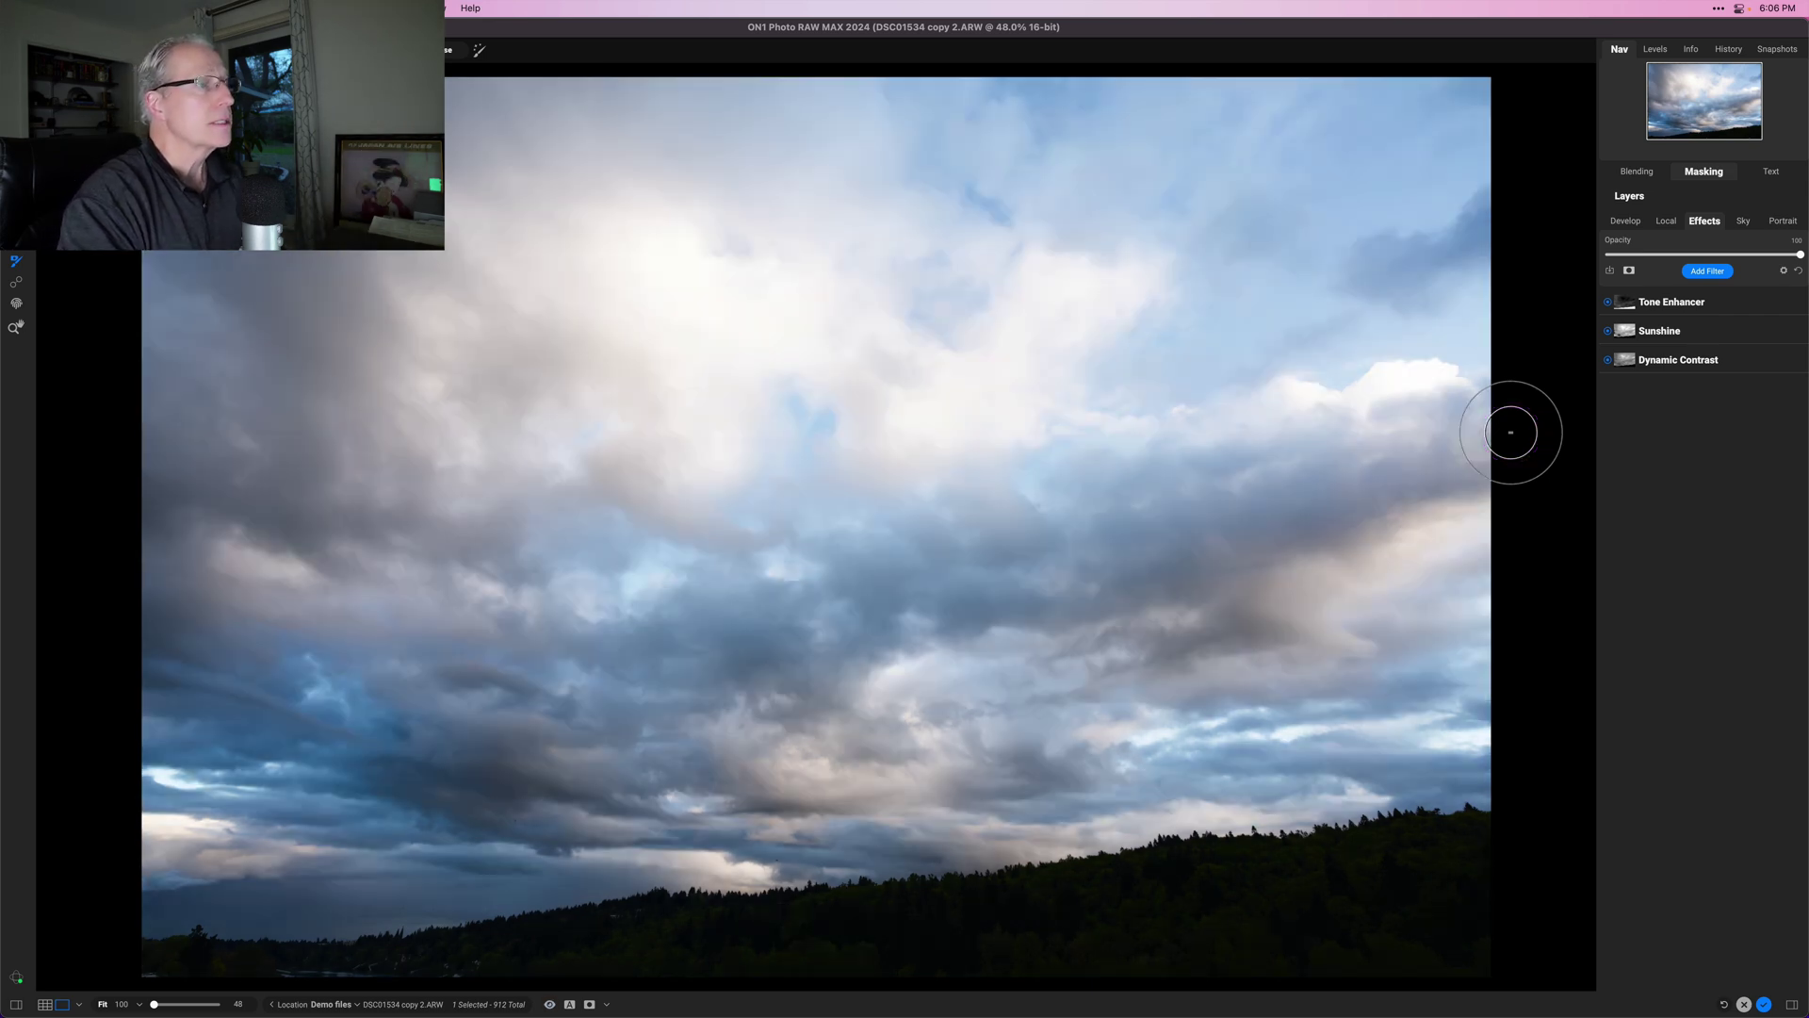